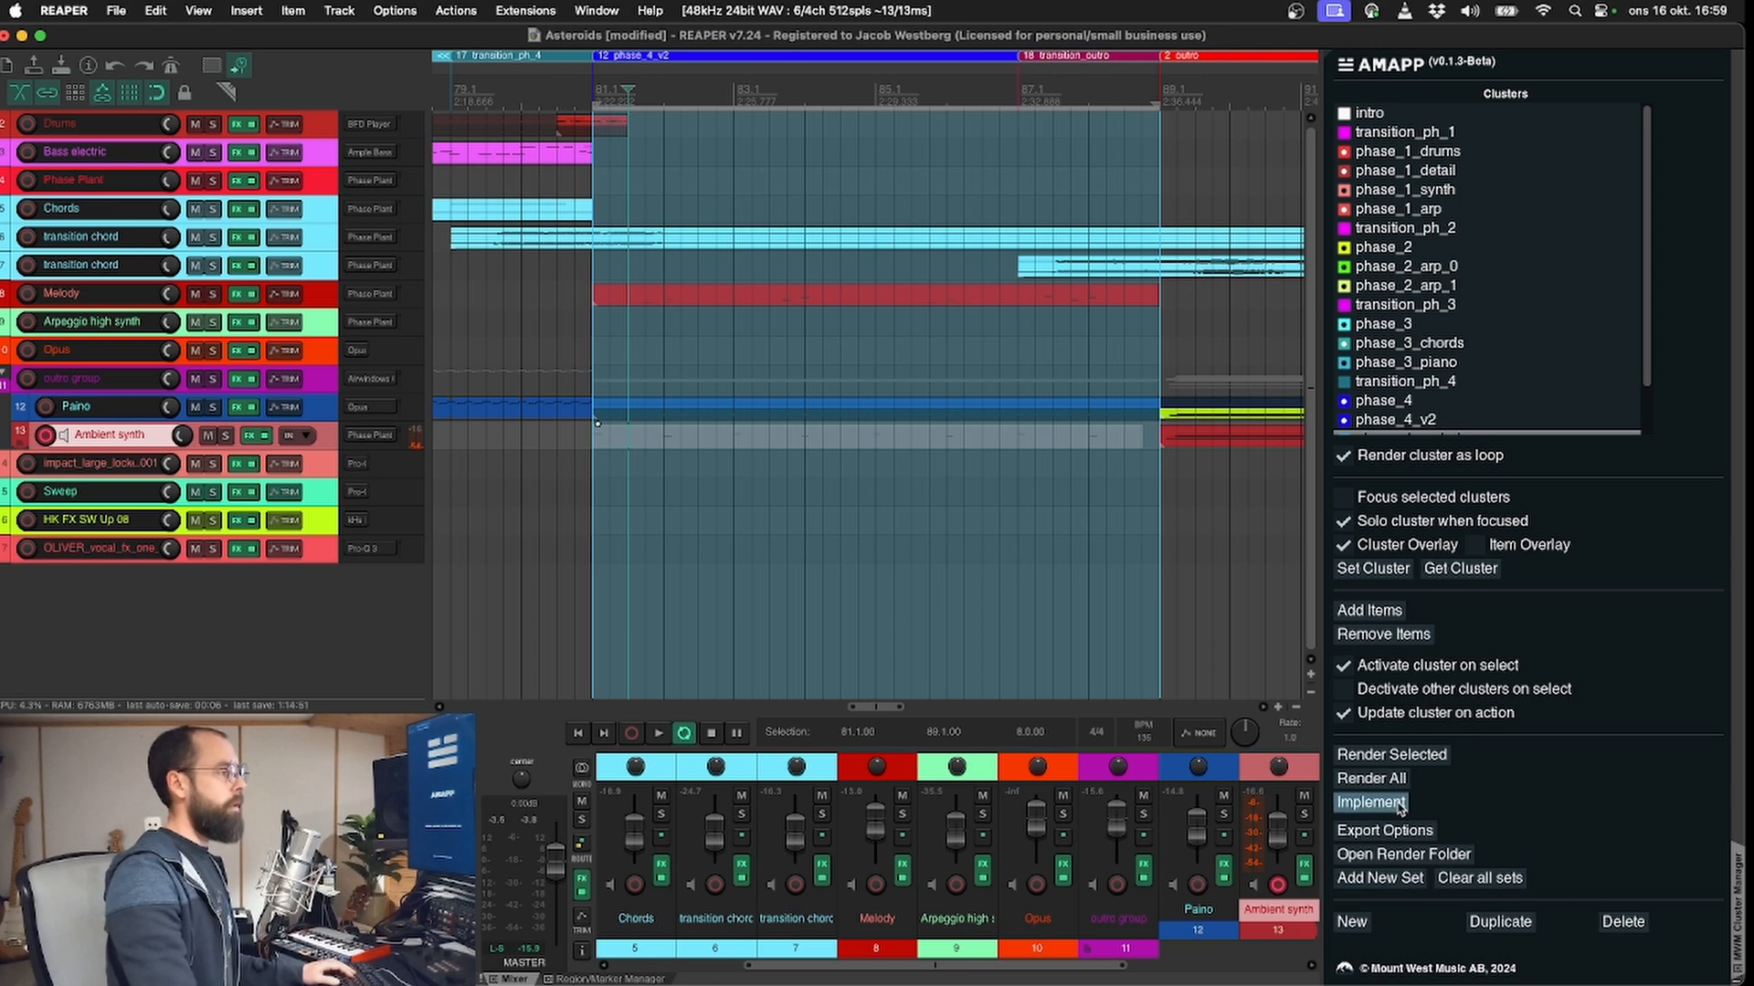
Step: Review the cluster list in AMAPP's Implementation Design window, from intro through outro, and close the window
{"action": "left_click", "coordinate": [1398, 806]}
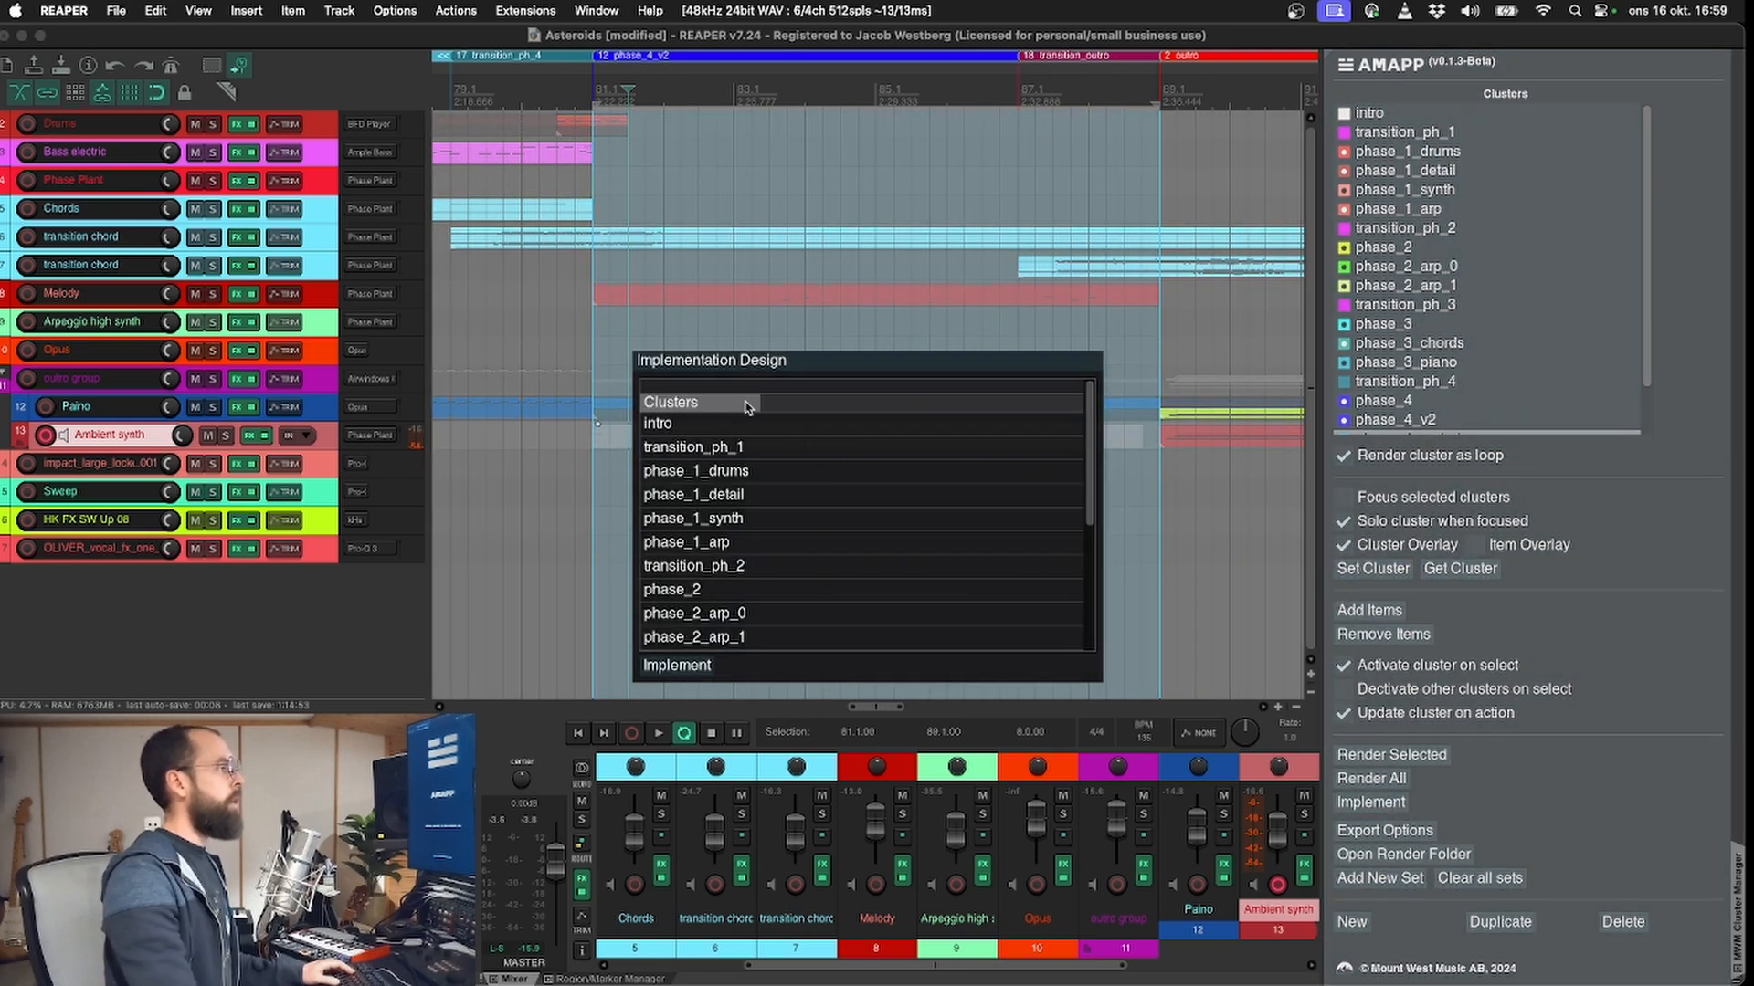
{"action": "scroll", "coordinate": [685, 457], "scroll_direction": "down", "scroll_amount": 5}
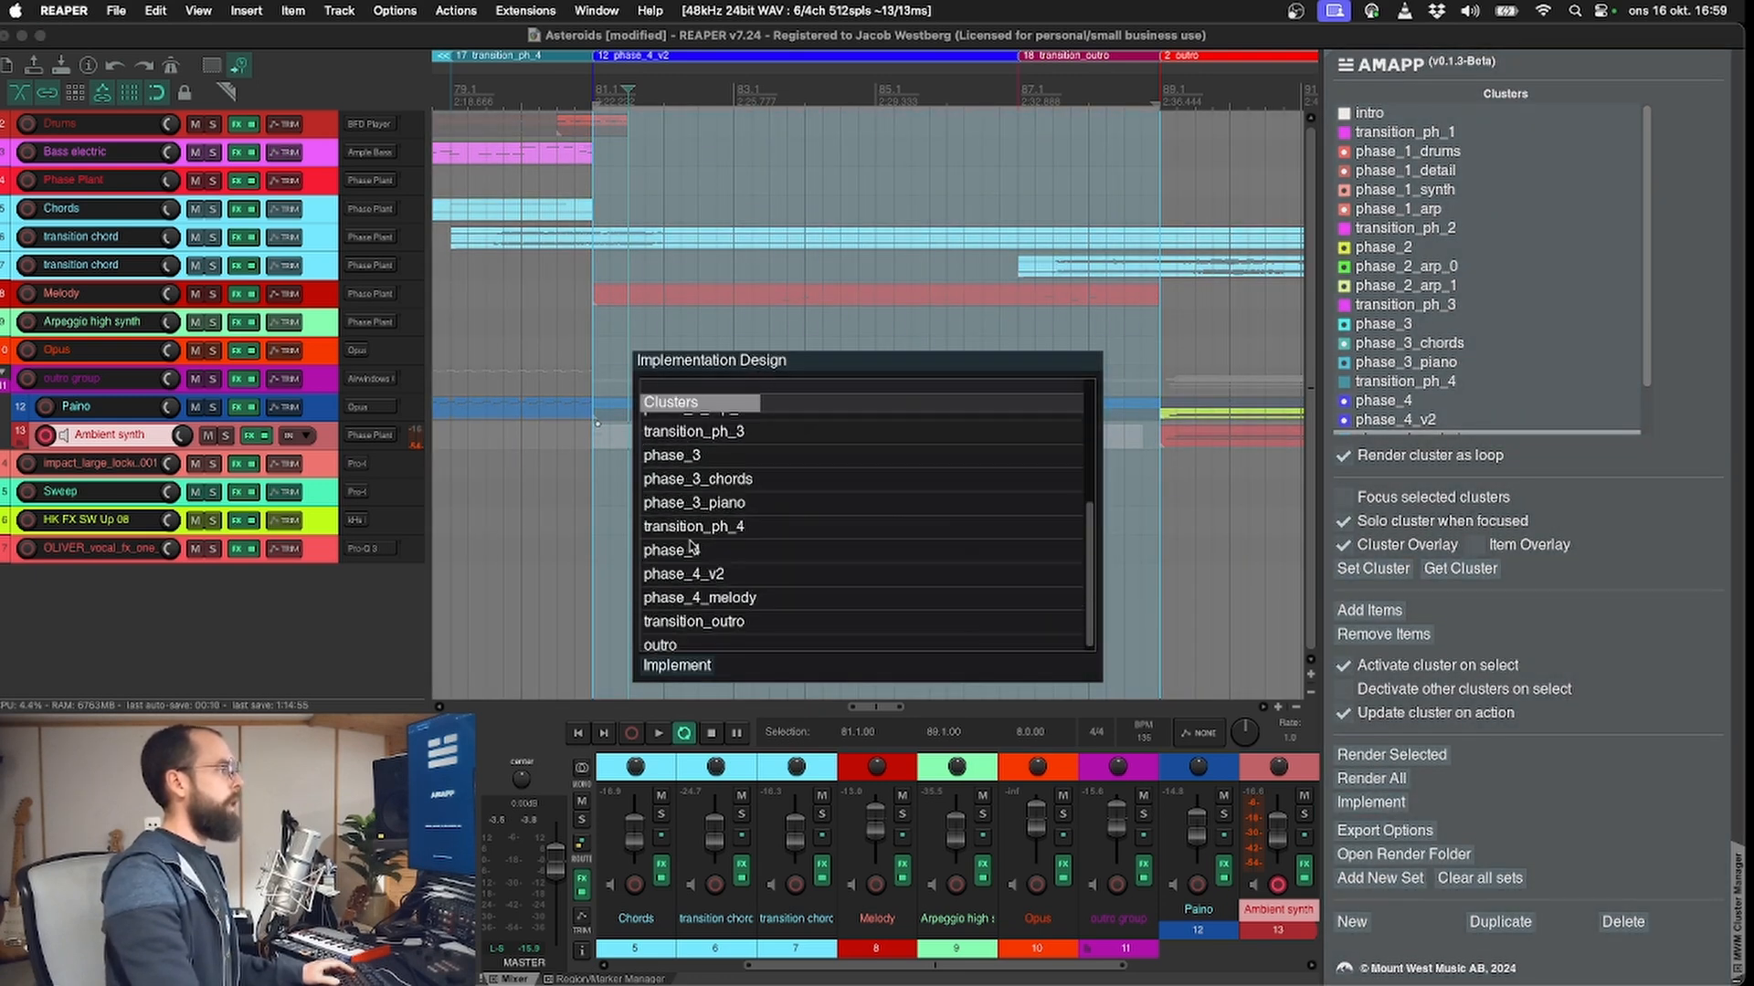
{"action": "scroll", "coordinate": [692, 500], "scroll_direction": "up", "scroll_amount": 5}
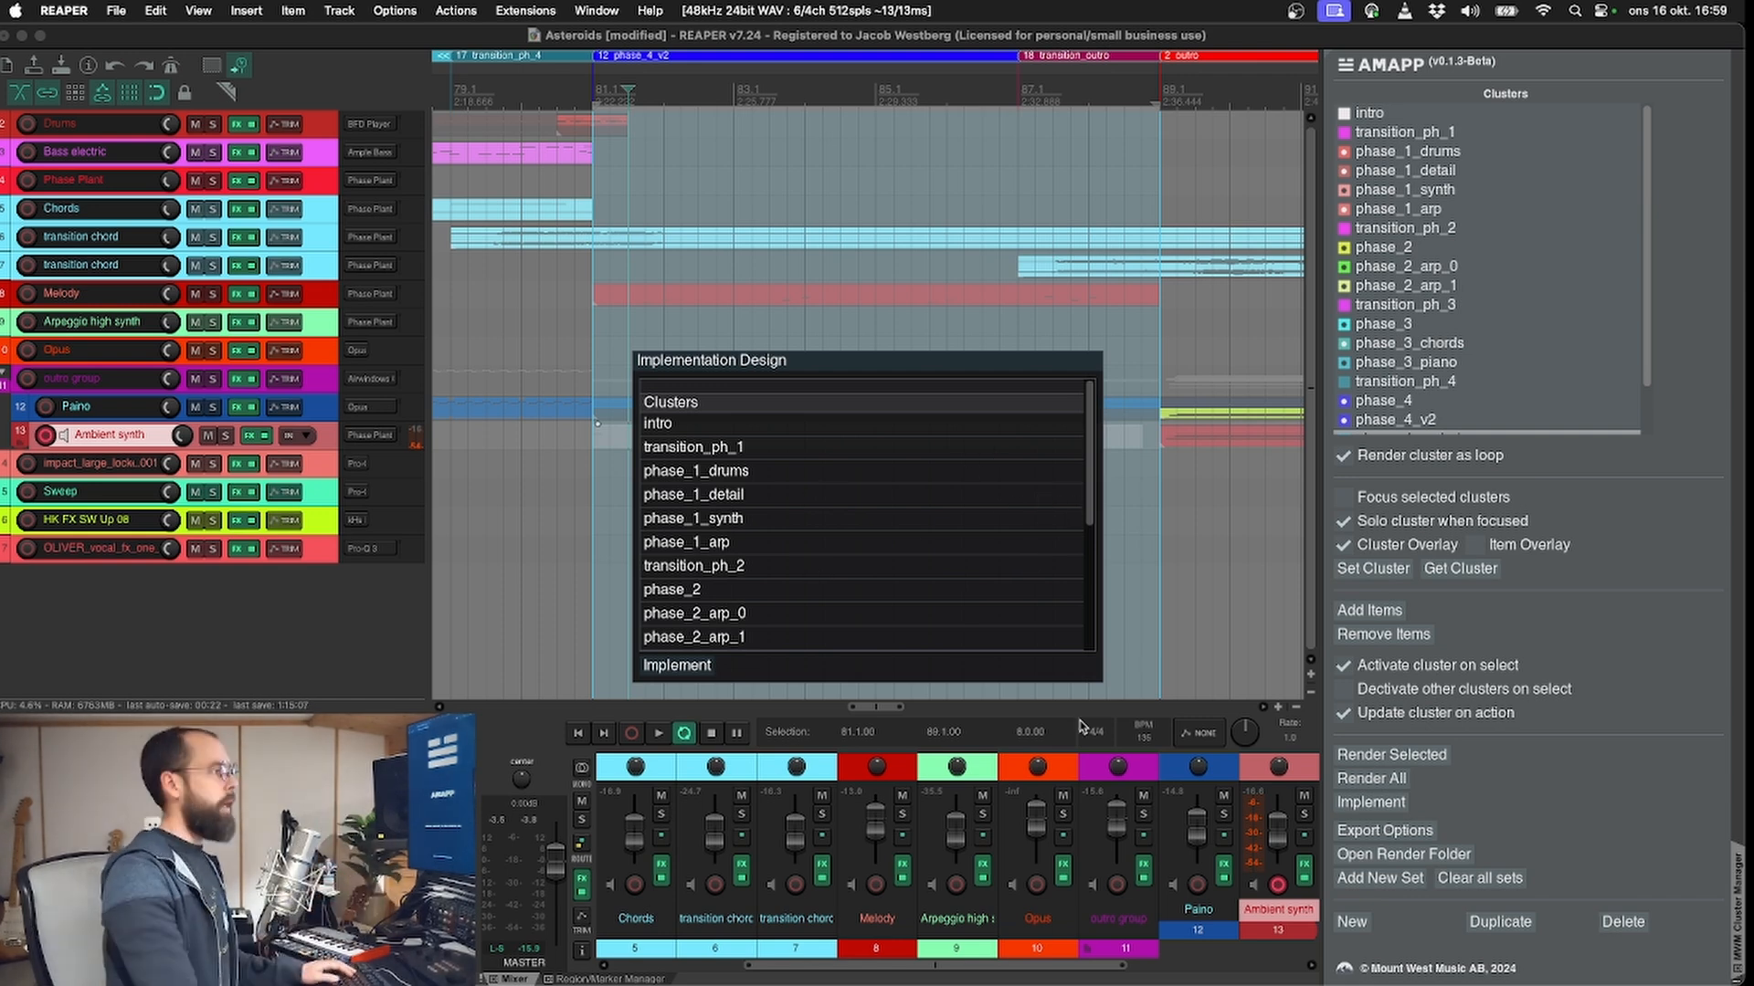
{"action": "key", "text": "Escape"}
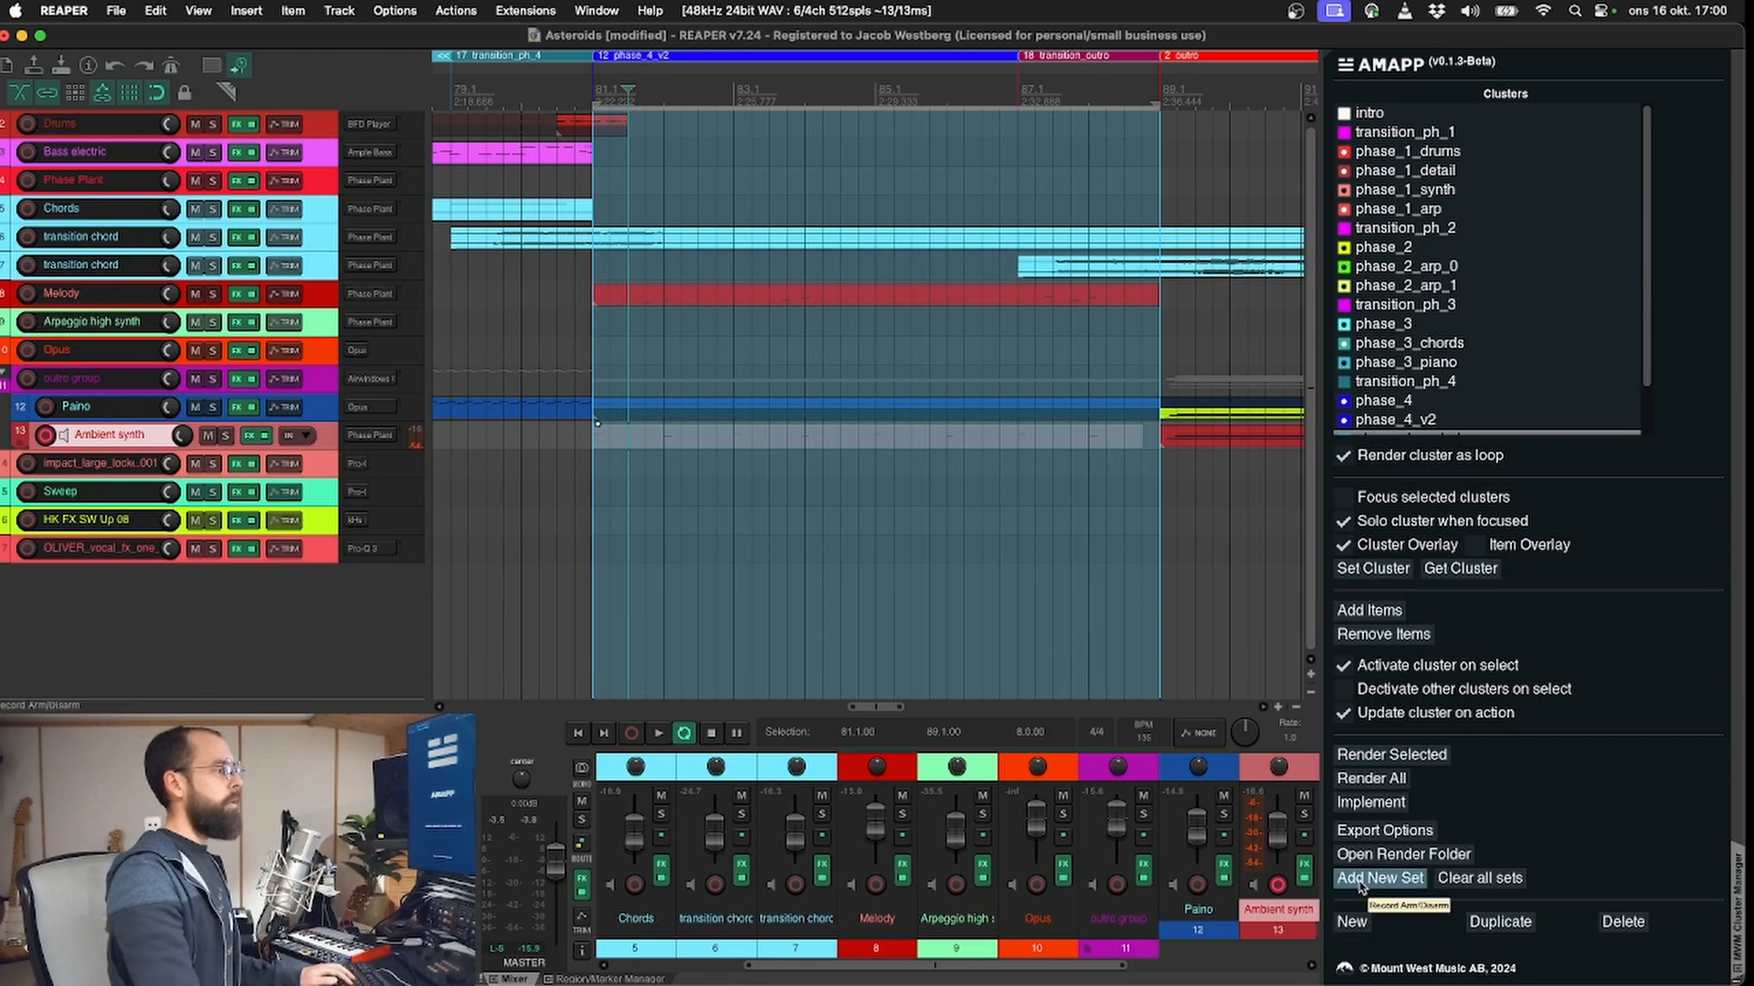
Step: Add a new set named phase_2 in AMAPP
{"action": "left_click", "coordinate": [1361, 883]}
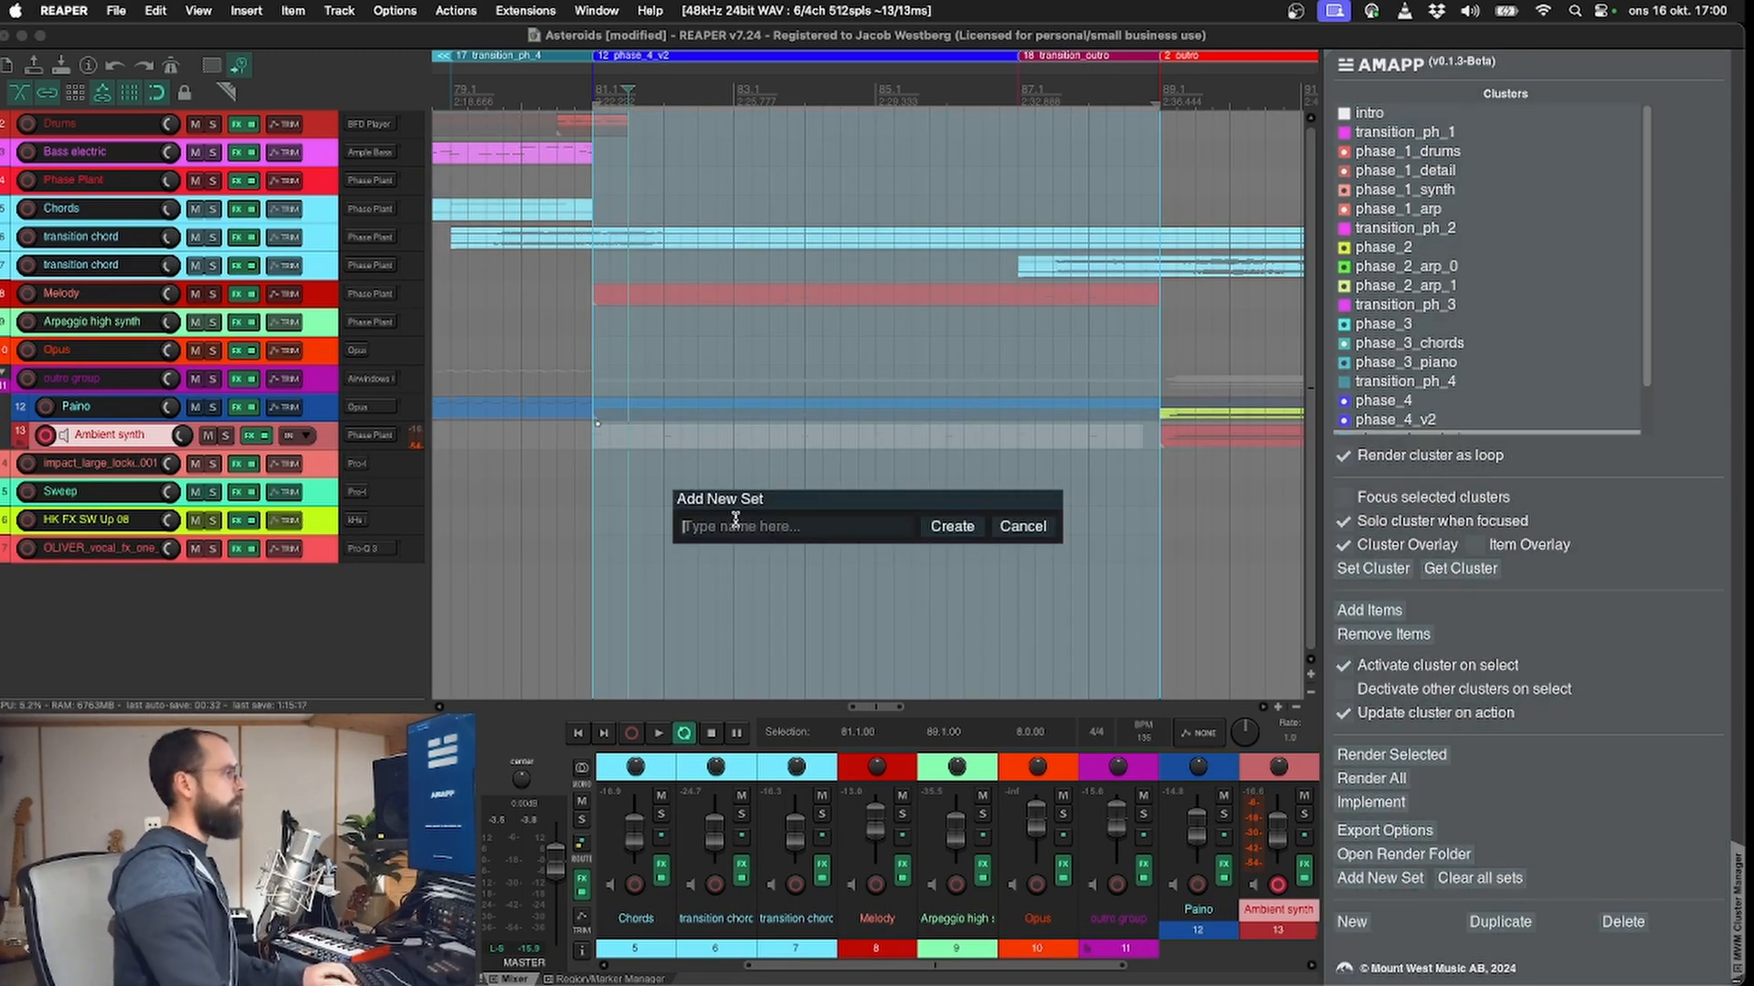
{"action": "type", "text": "phase_3"}
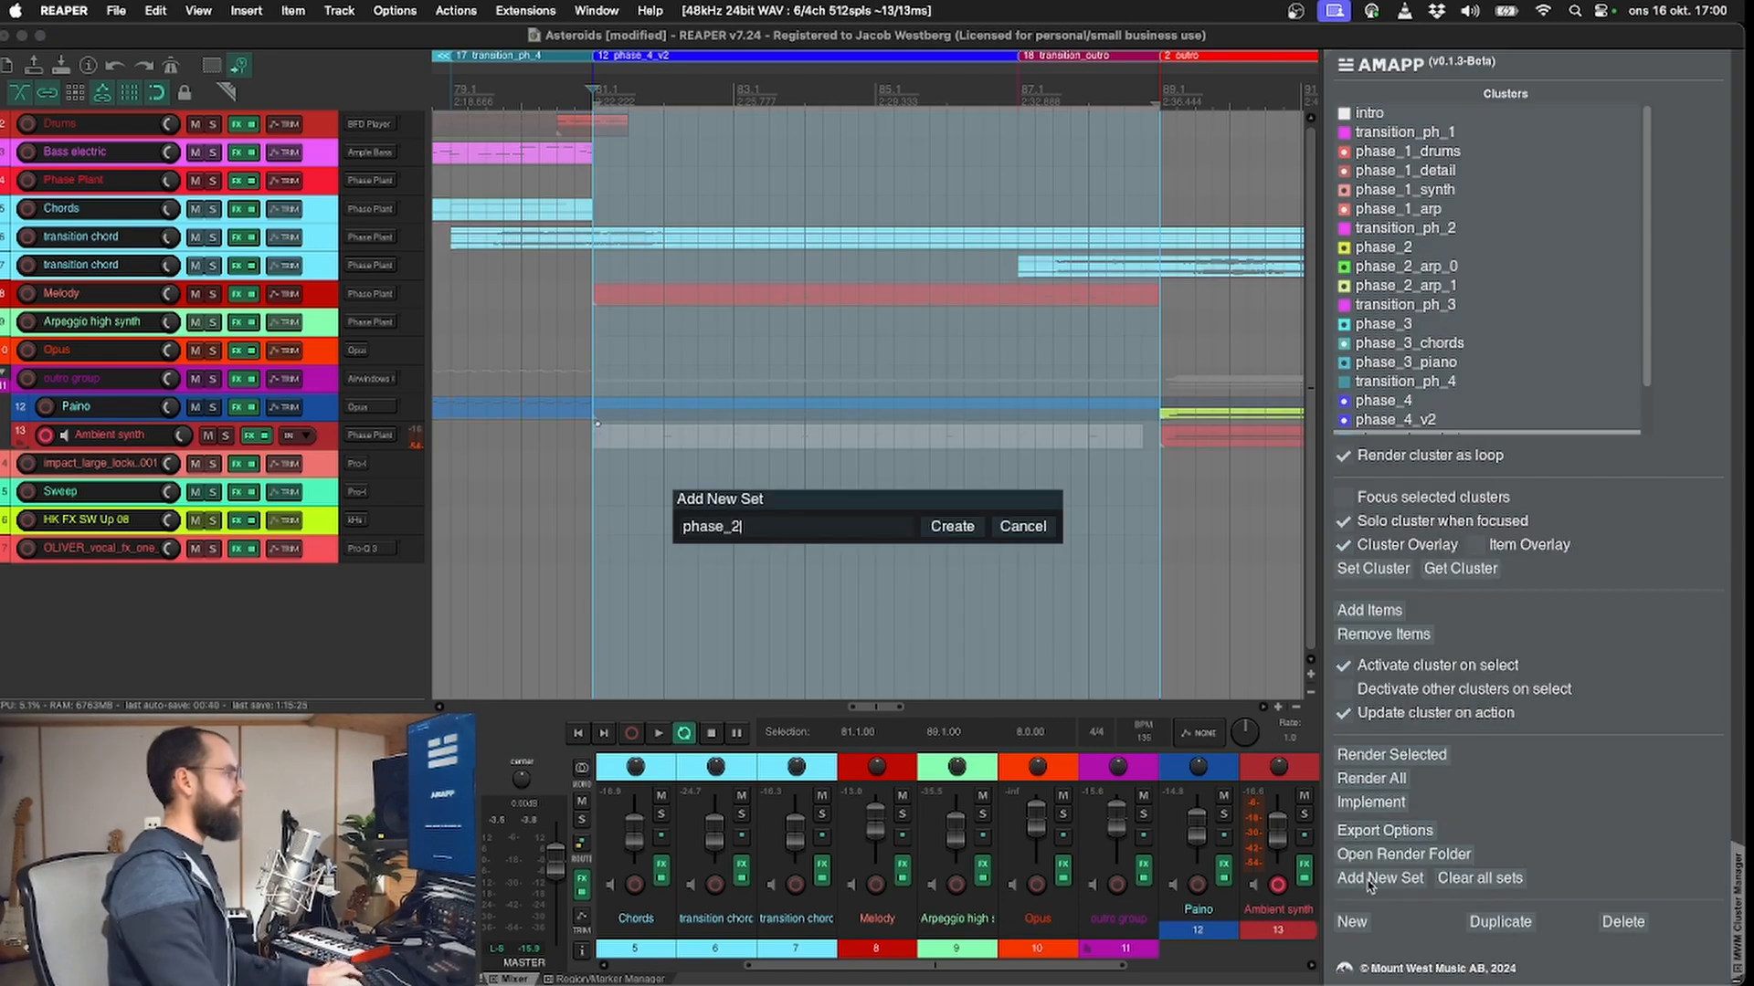
{"action": "key", "text": "Return"}
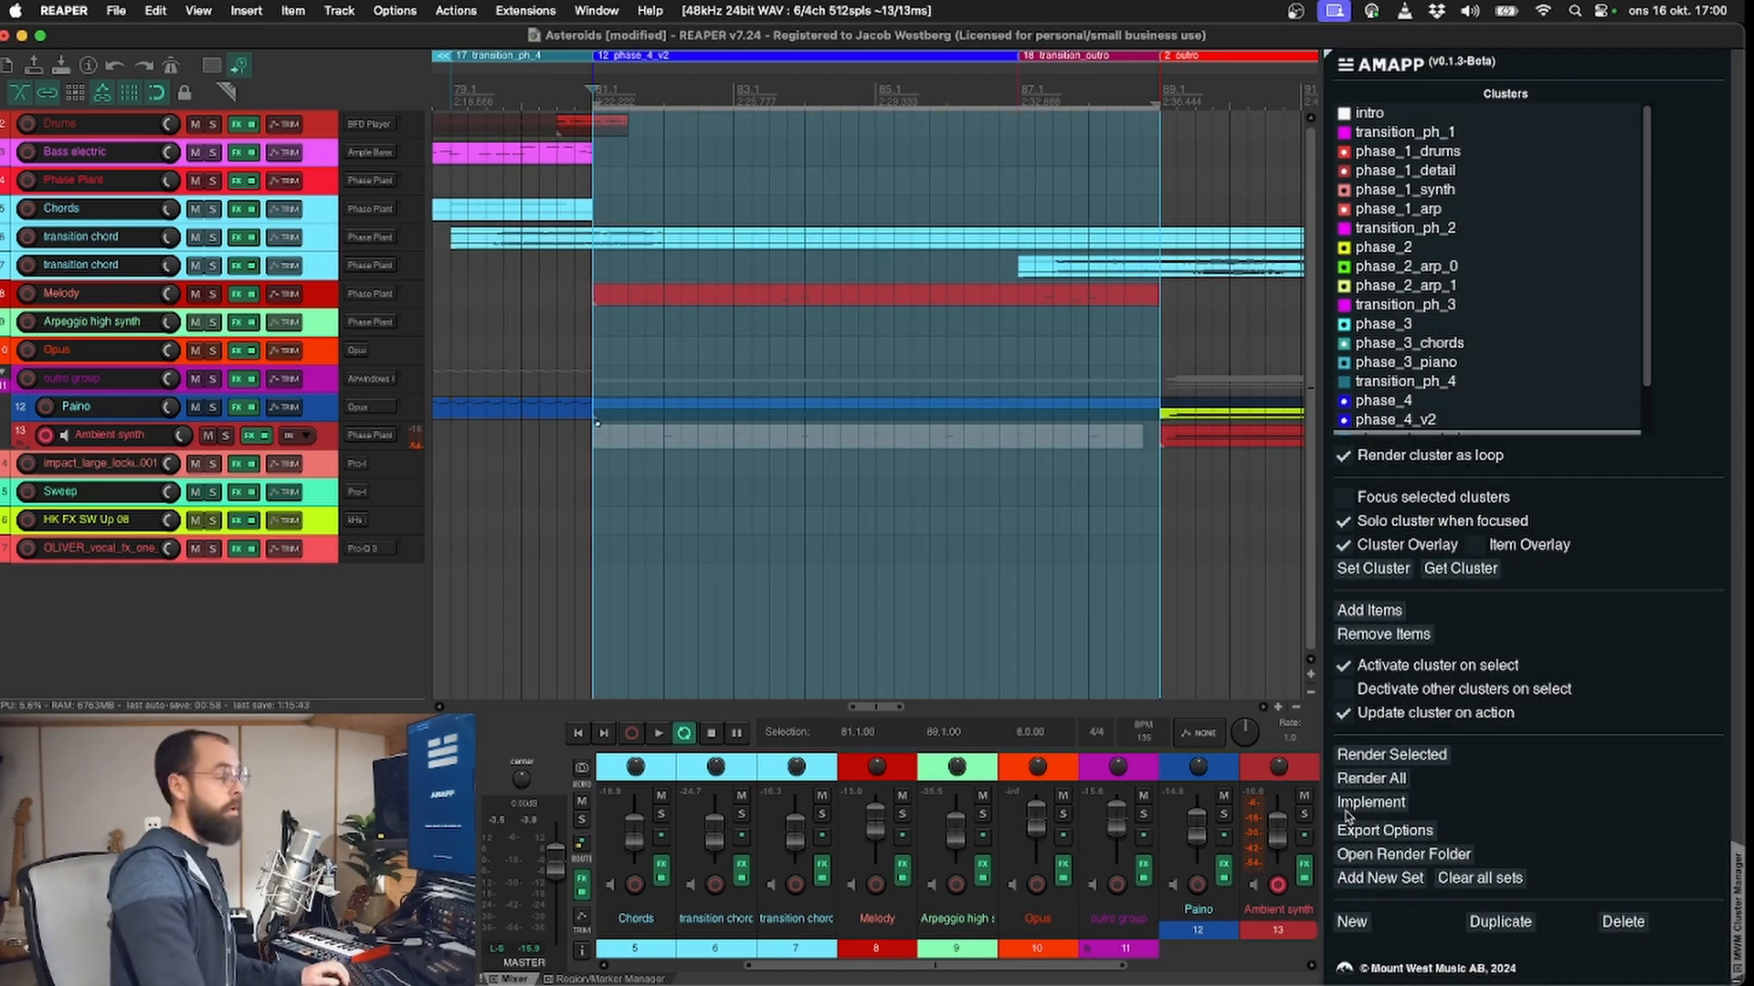
Step: In the Implementation Design matrix, assign the intro, phase_1 to phase_4 and outro clusters to their matching sets, leaving the transition clusters unassigned
{"action": "left_click", "coordinate": [1367, 804]}
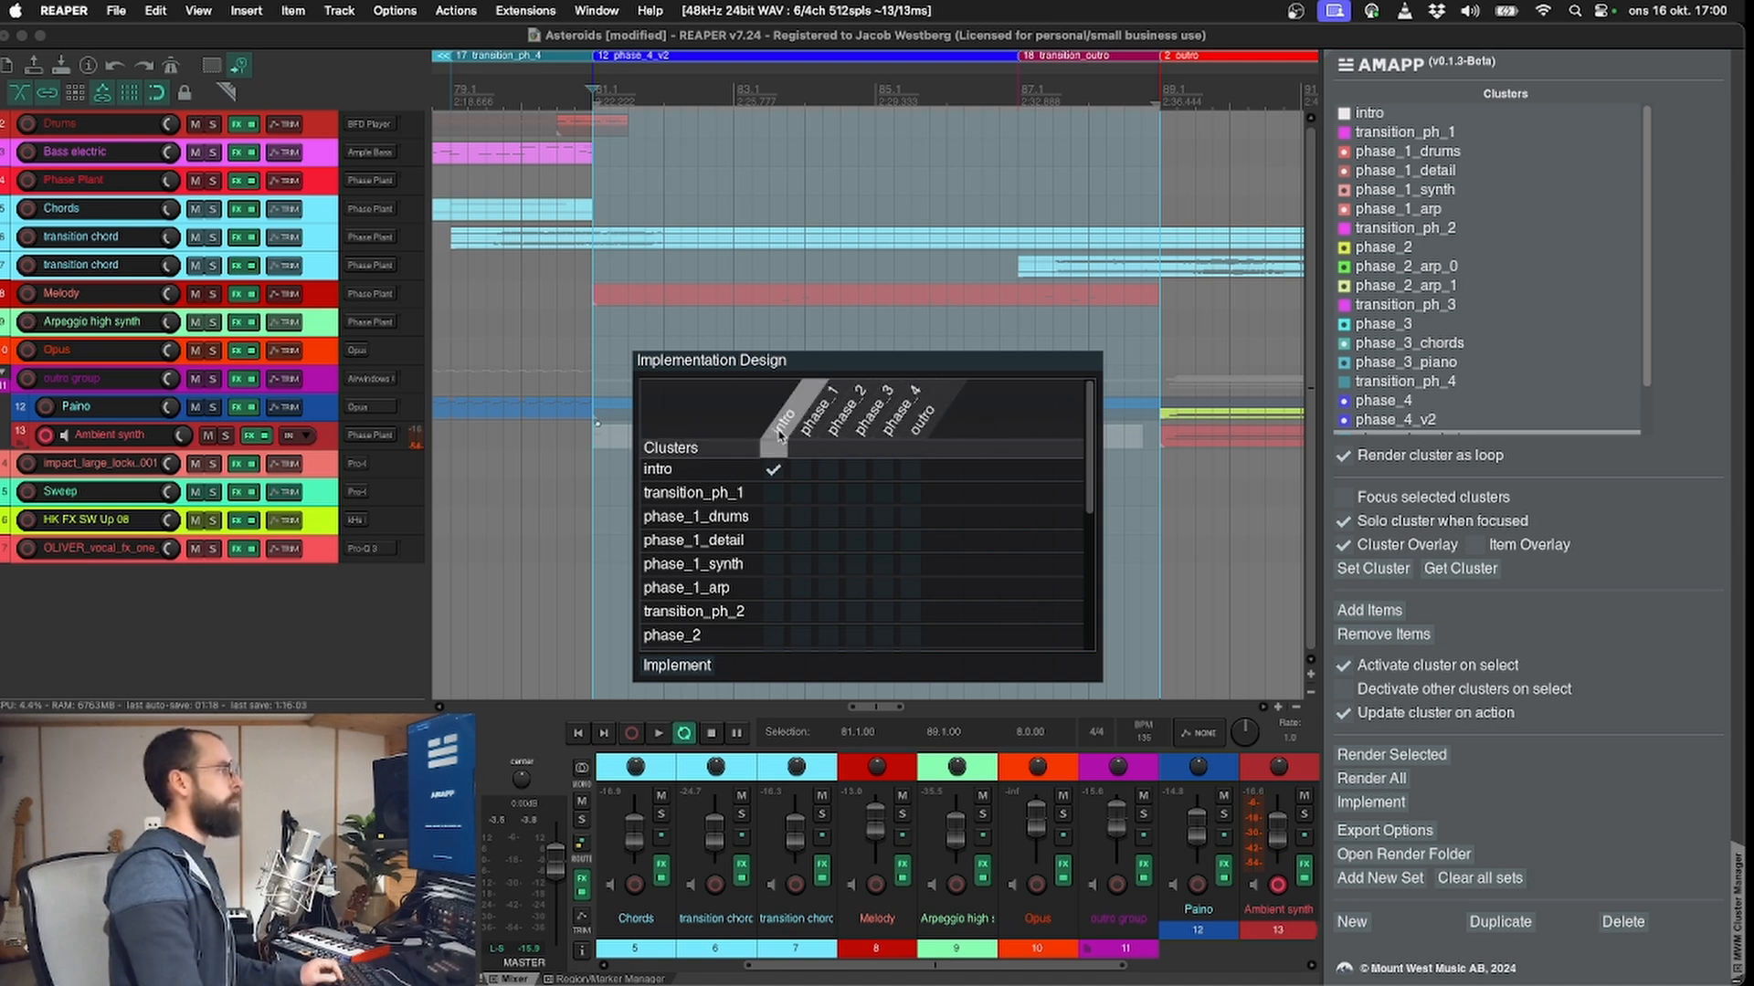
{"action": "scroll", "coordinate": [803, 567], "scroll_direction": "down", "scroll_amount": 5}
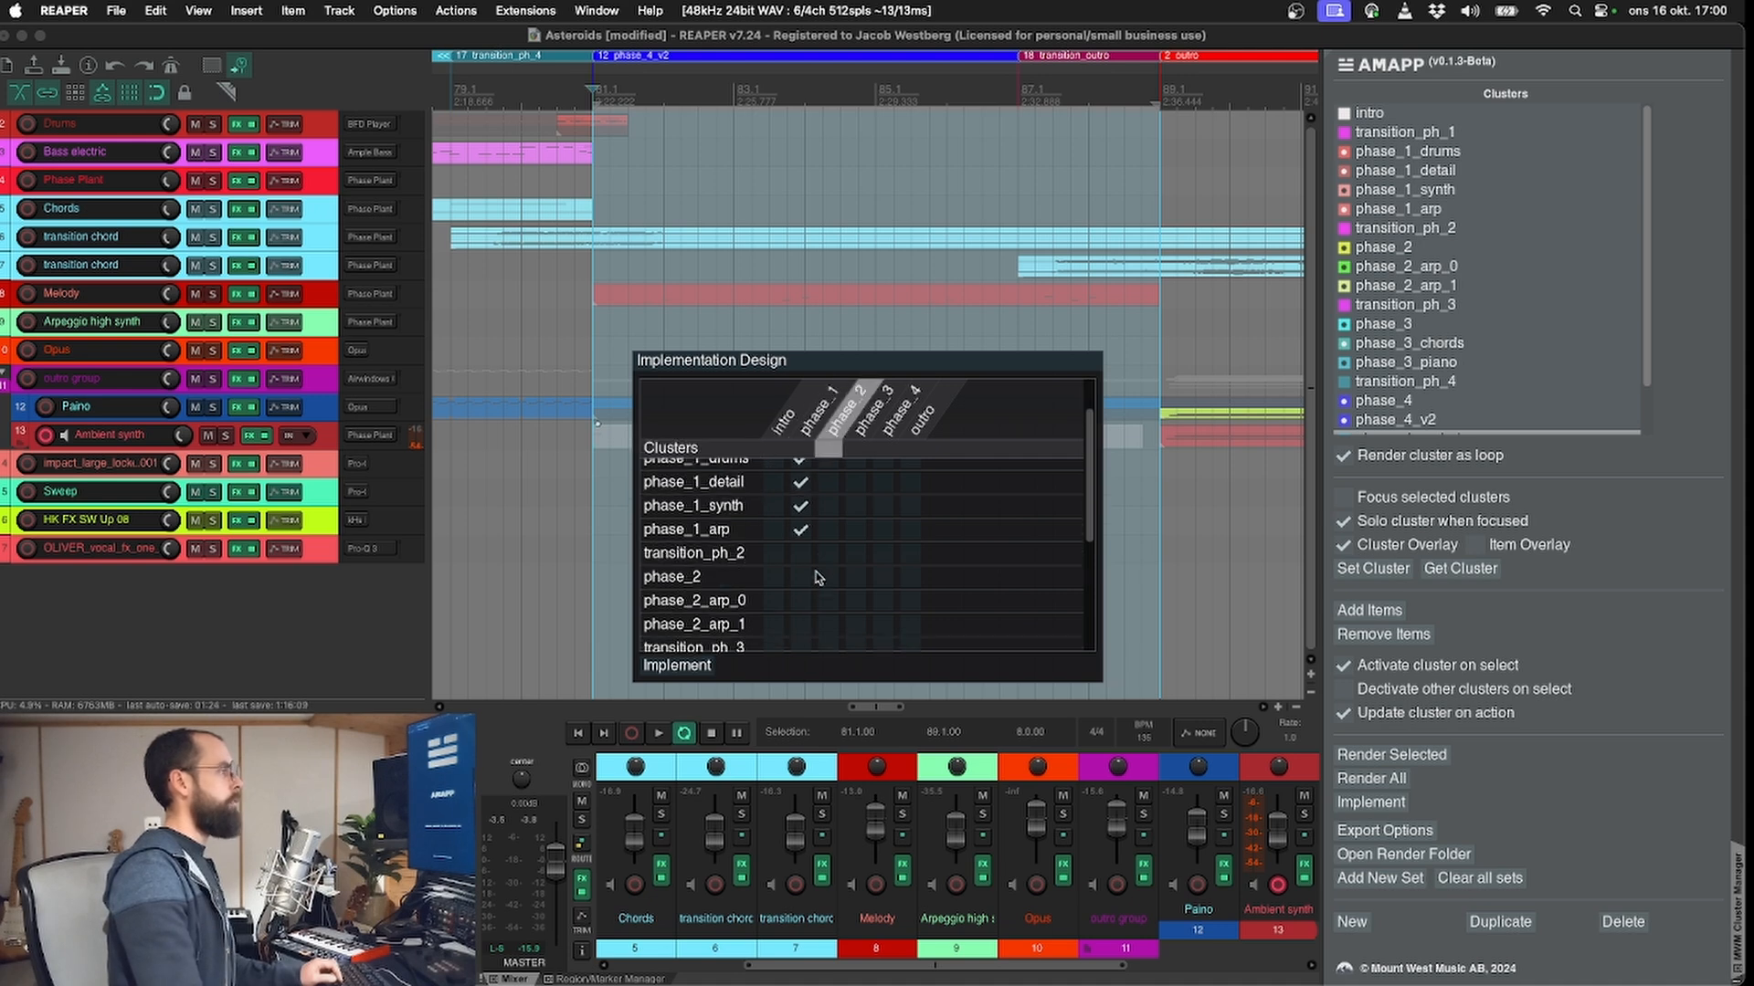
{"action": "scroll", "coordinate": [815, 602], "scroll_direction": "down", "scroll_amount": 1}
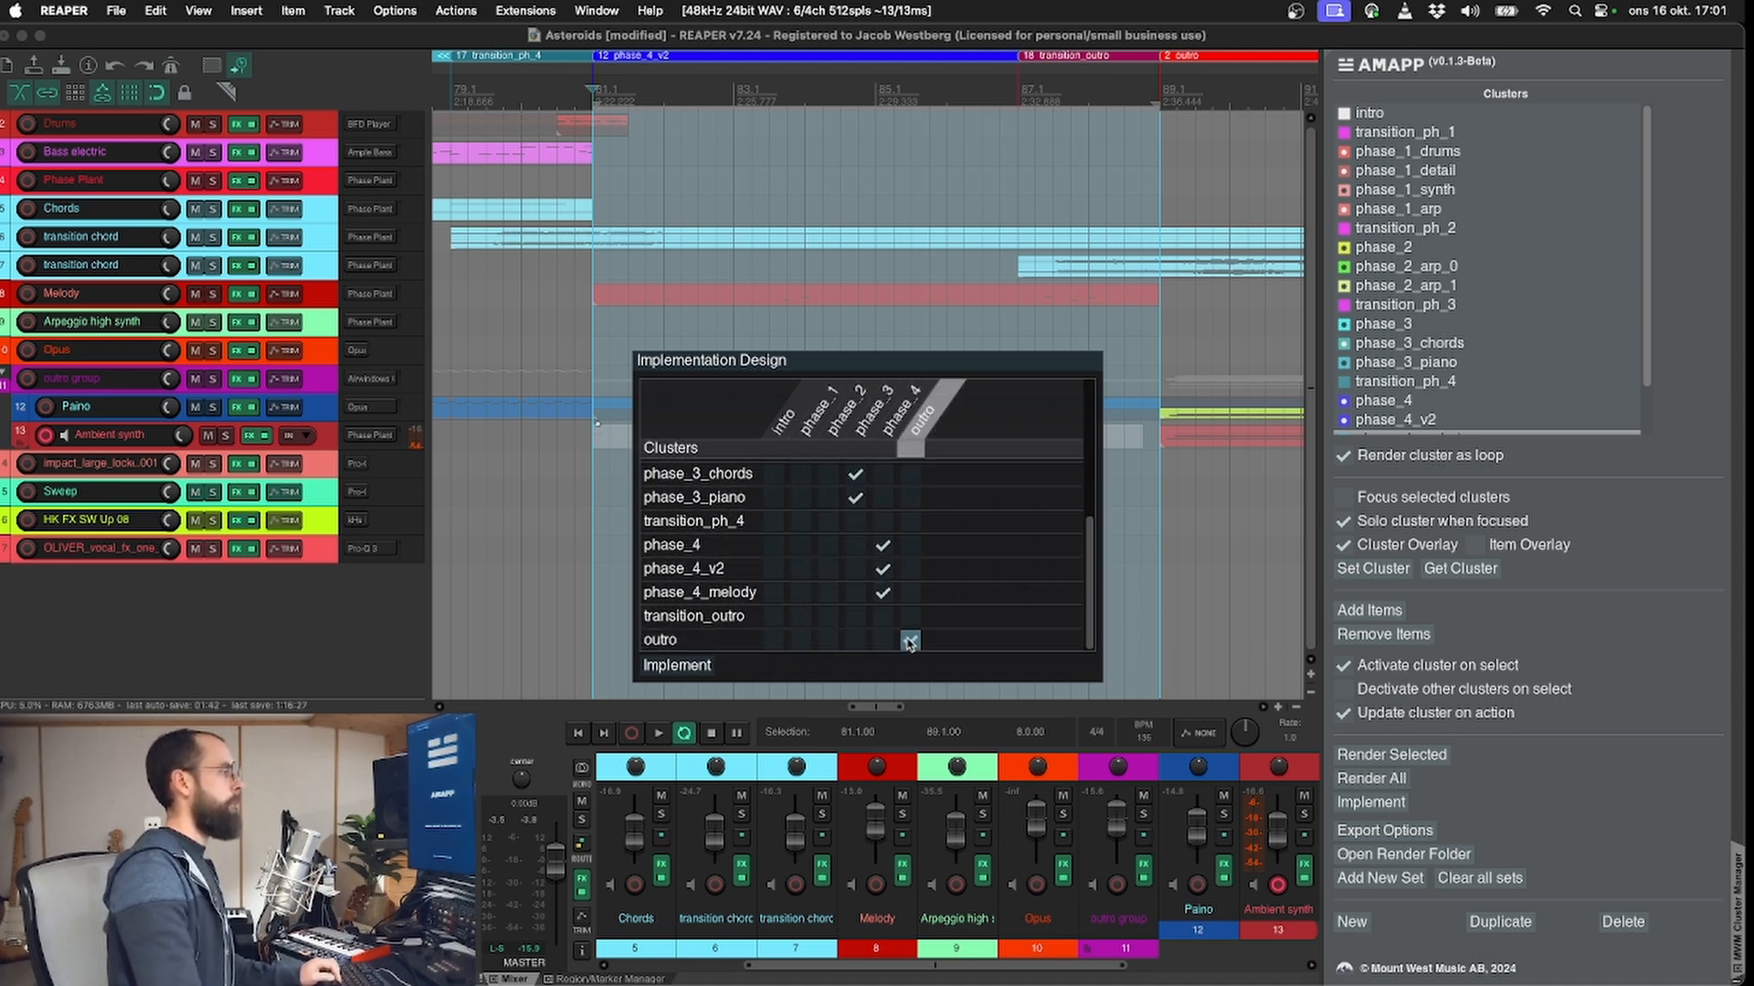
{"action": "scroll", "coordinate": [804, 511], "scroll_direction": "up", "scroll_amount": 5}
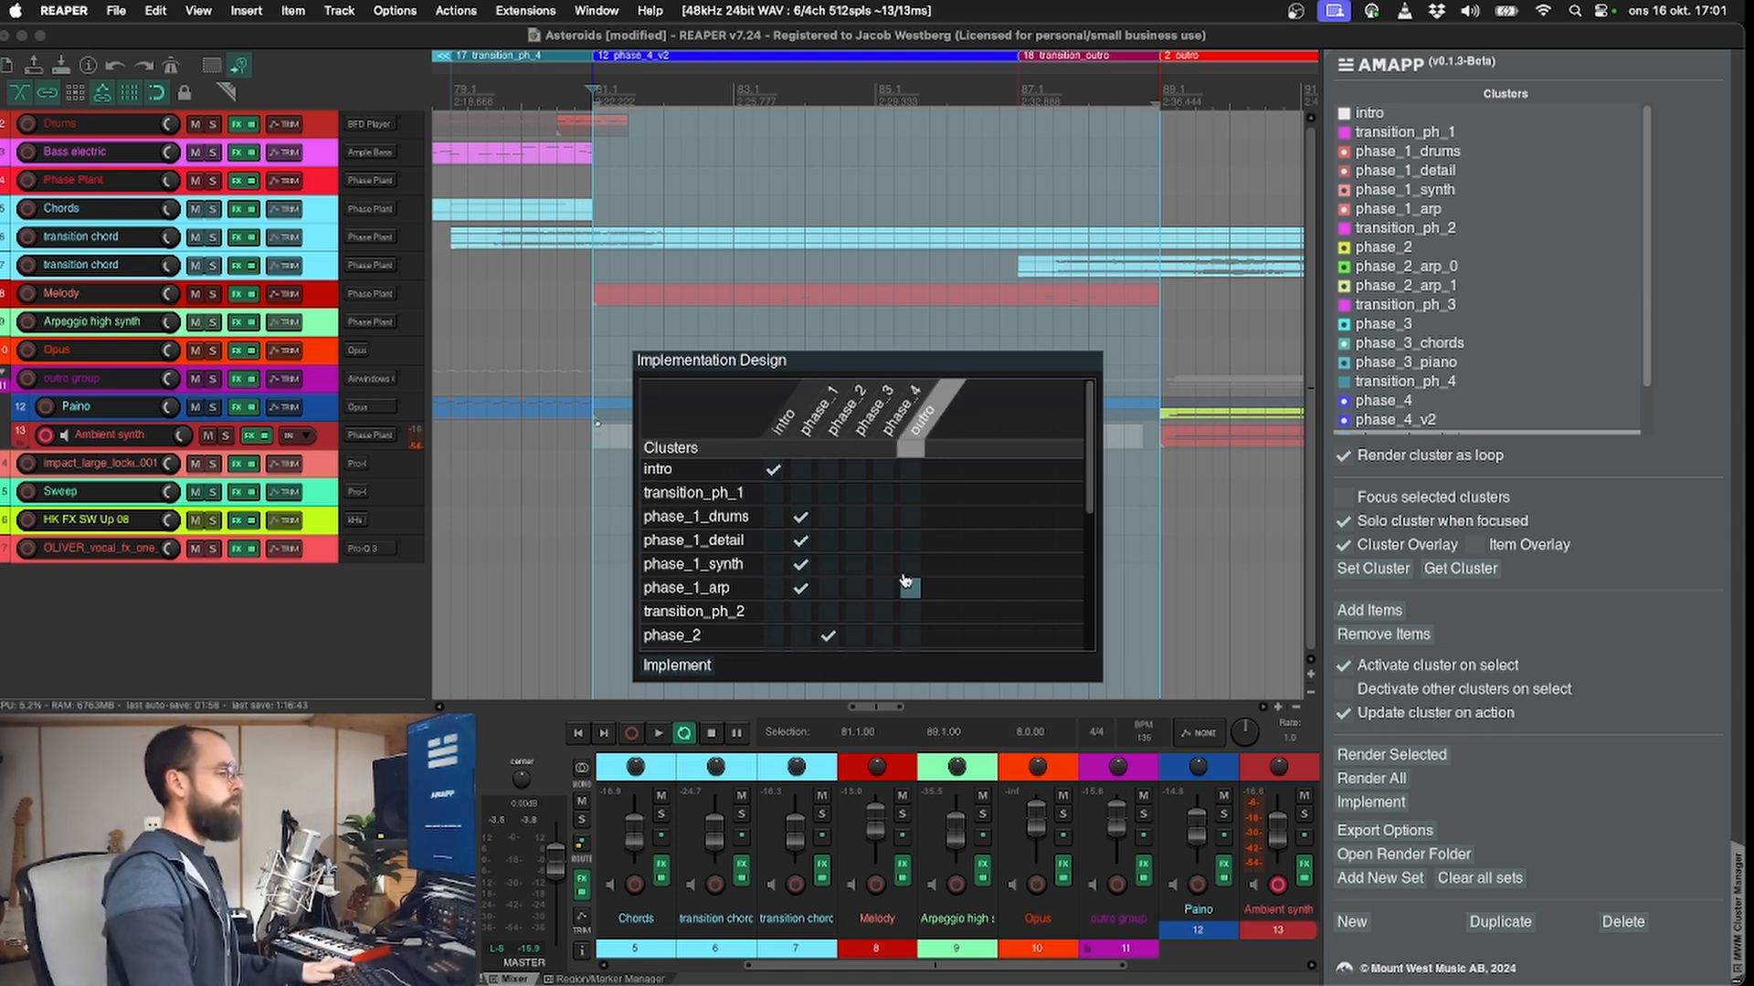
Step: Switch to Wwise and examine the project's Interactive Music Hierarchy, Events and Game Syncs work units
{"action": "key", "text": "super+Tab"}
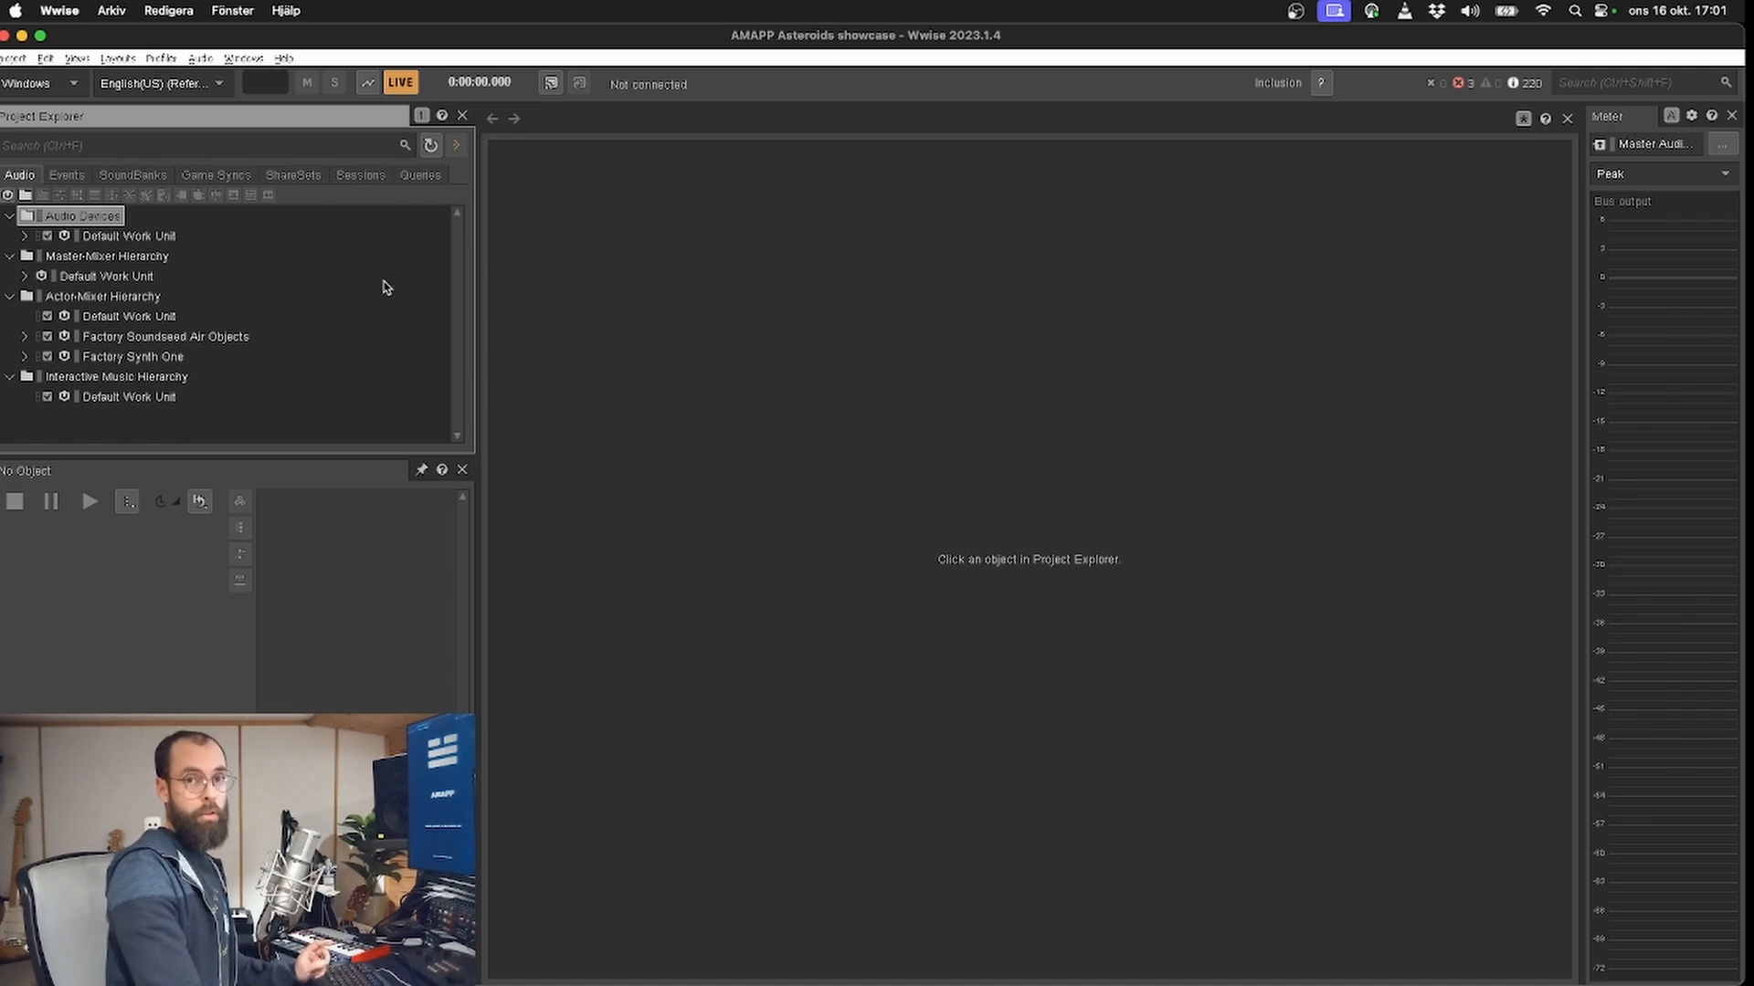
{"action": "left_click", "coordinate": [108, 398]}
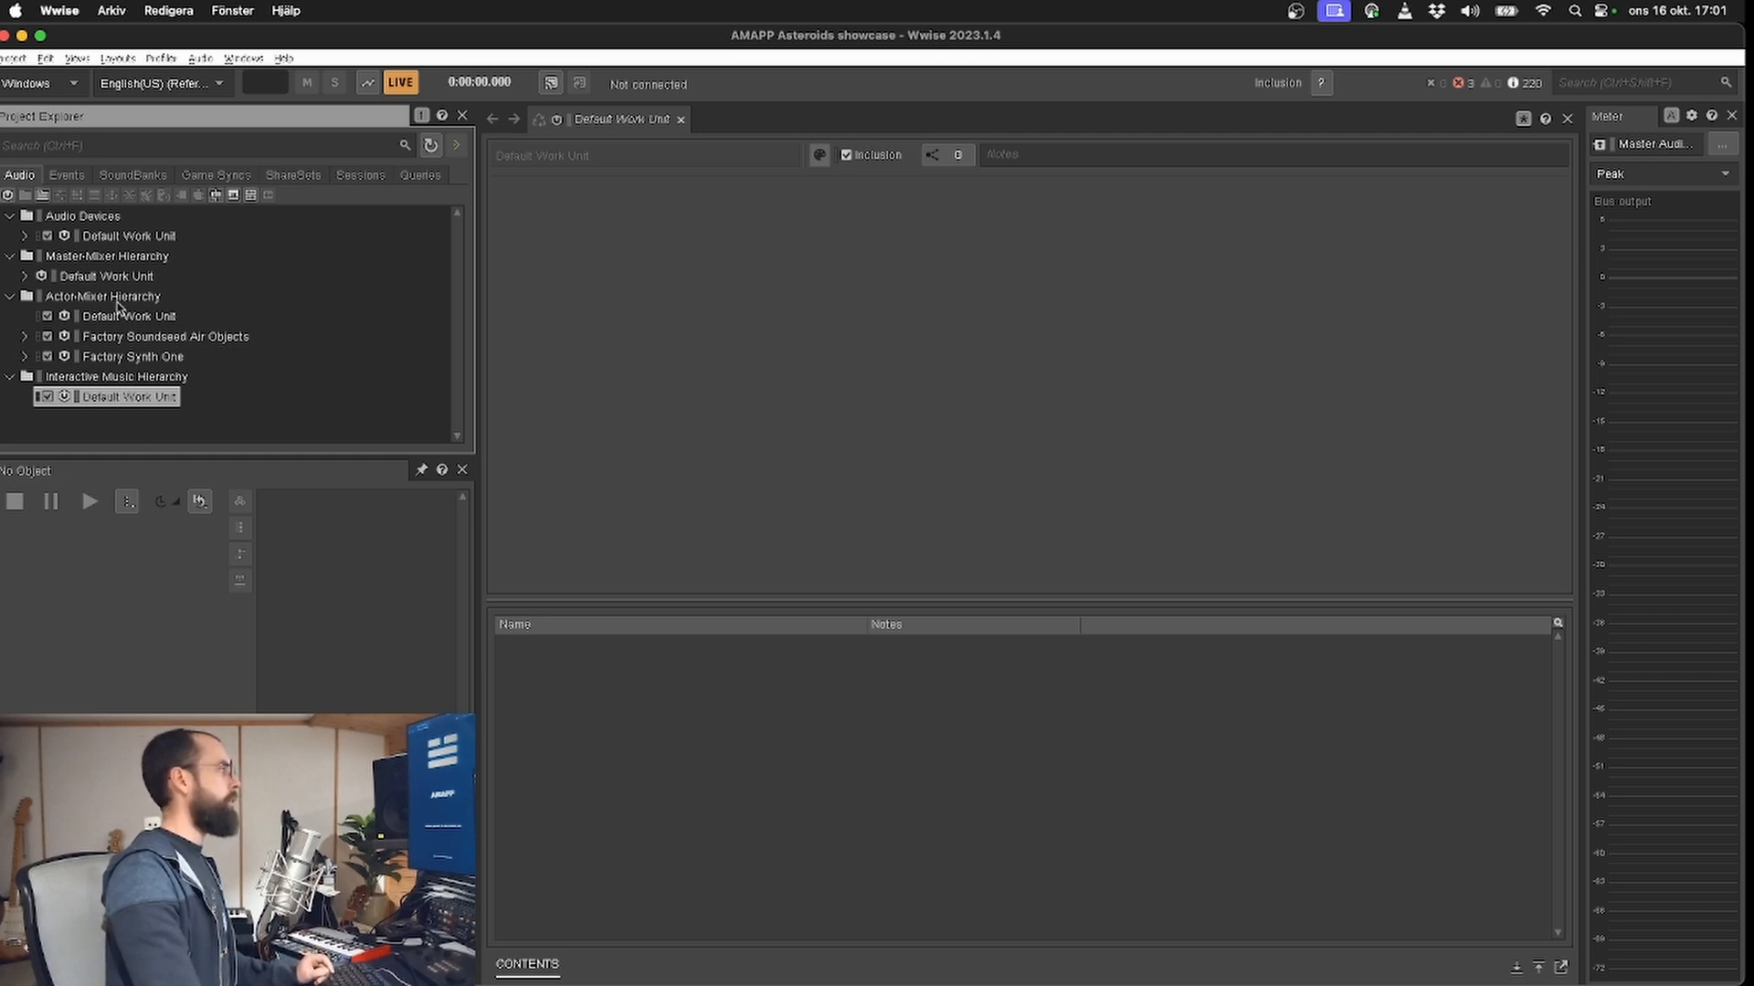
{"action": "left_click", "coordinate": [67, 175]}
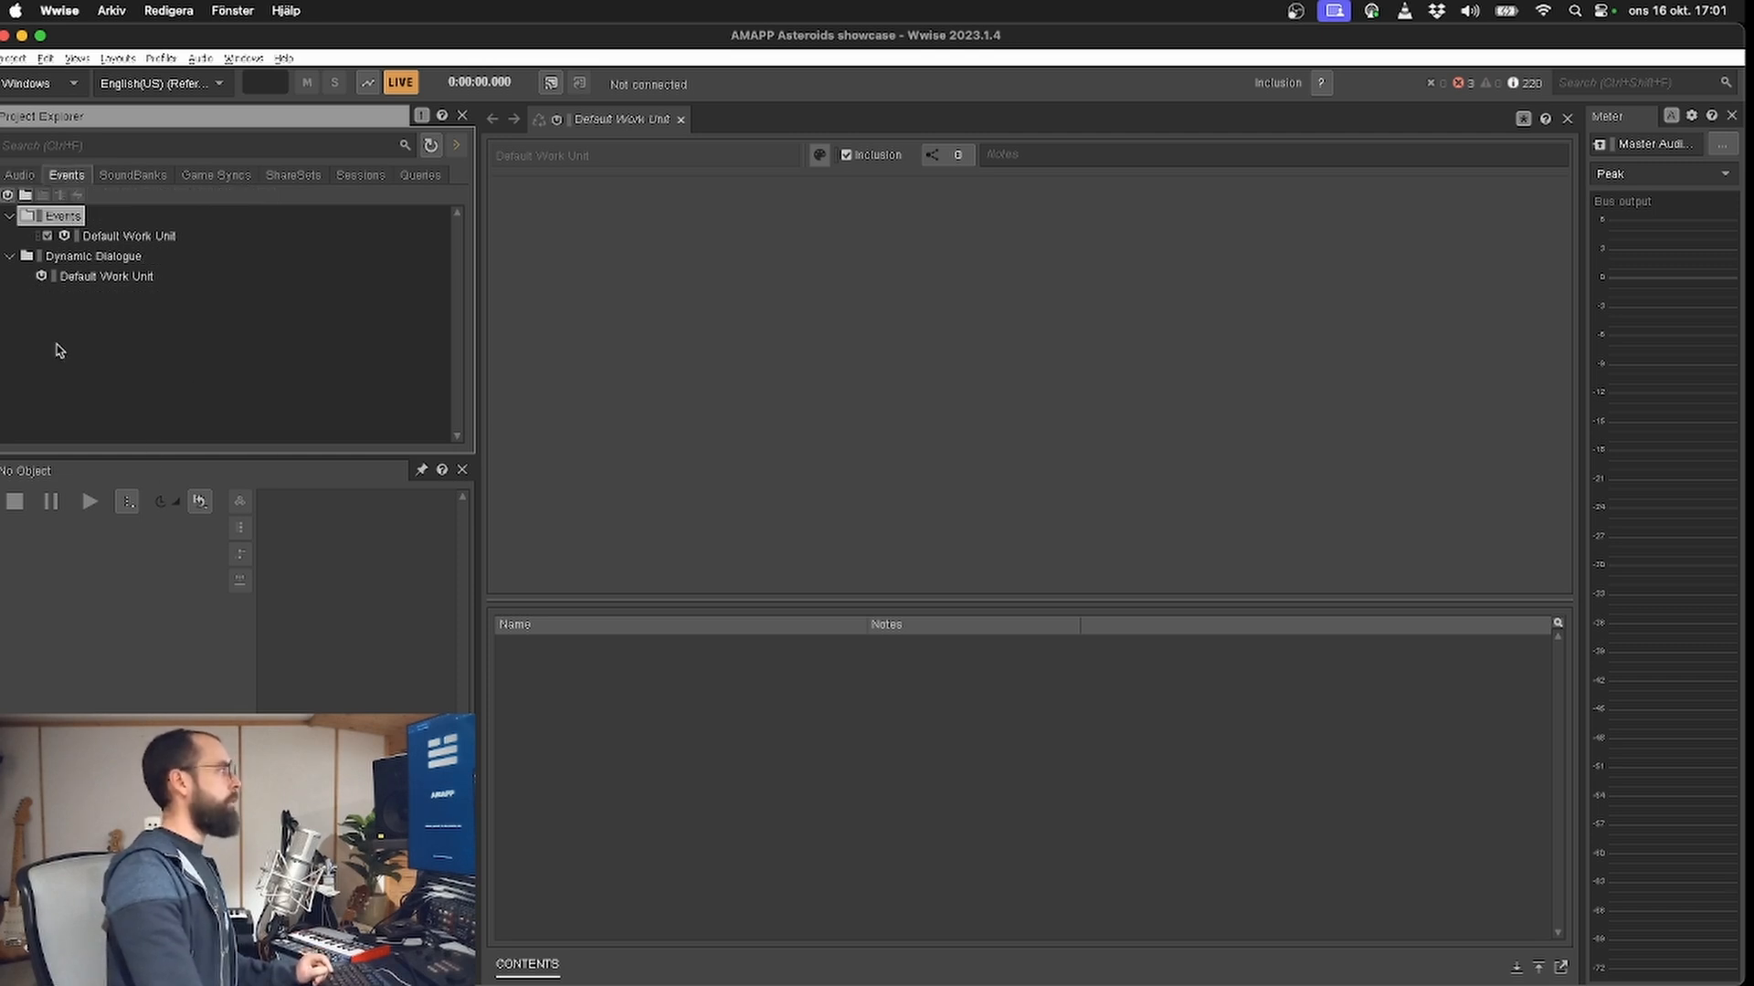
{"action": "left_click", "coordinate": [209, 176]}
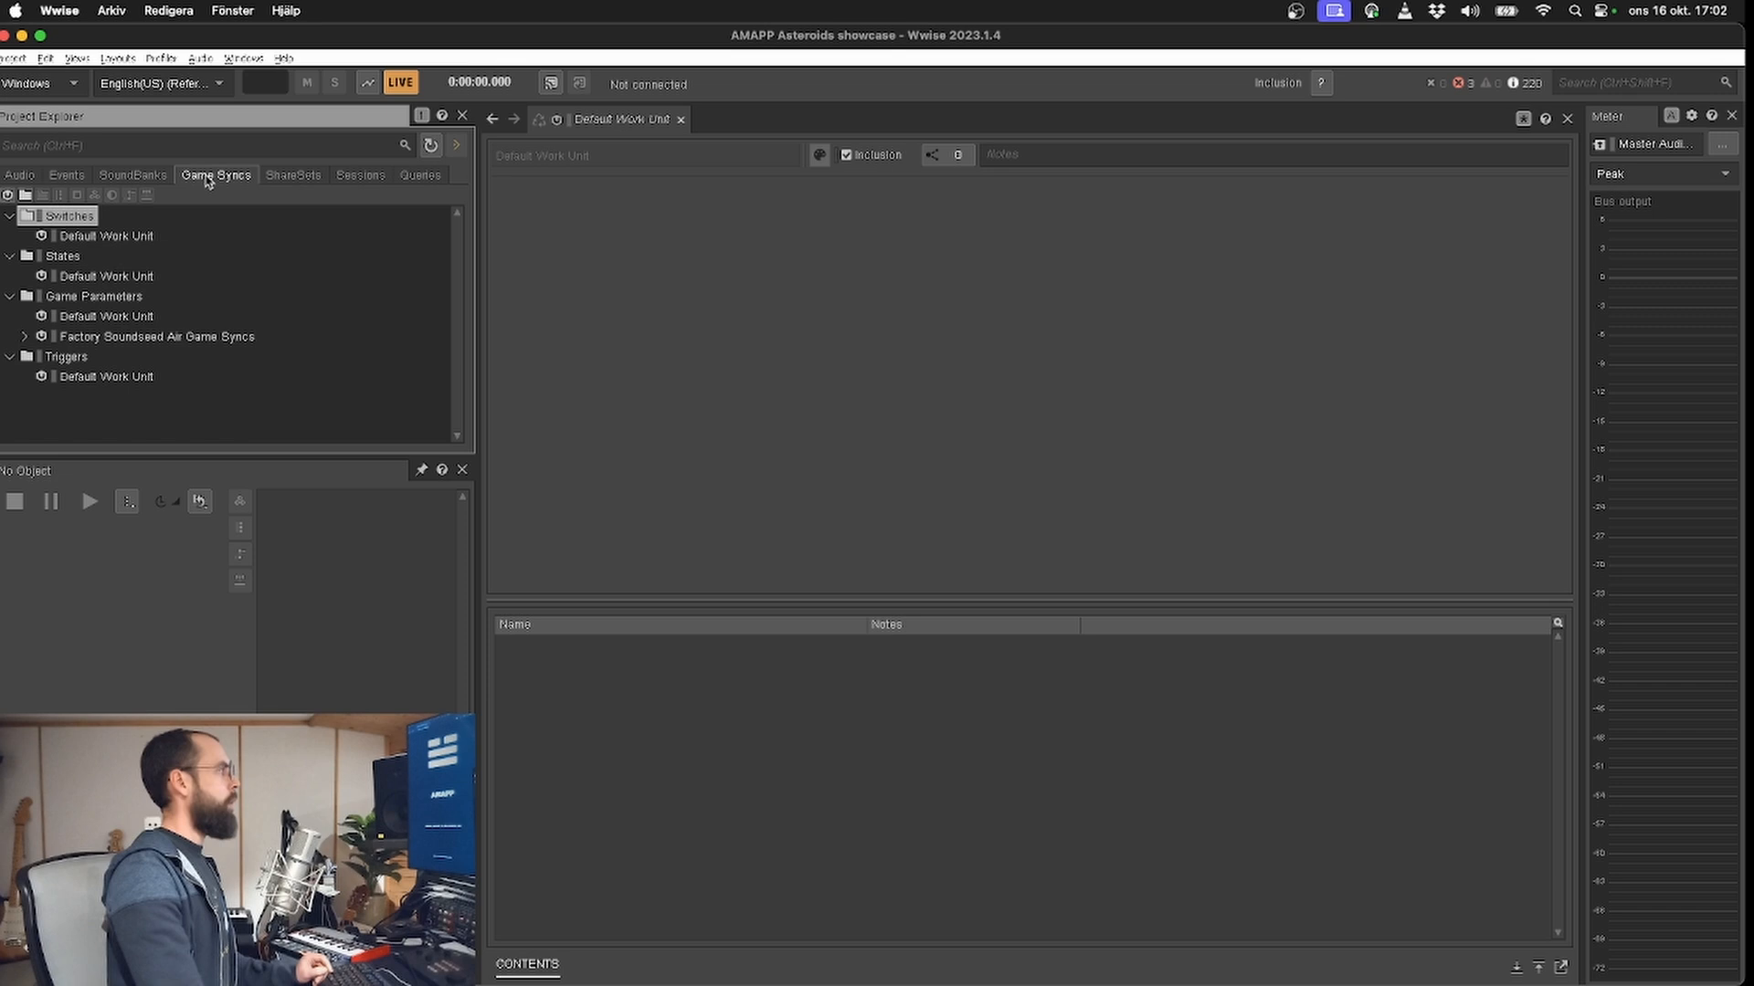
{"action": "left_click", "coordinate": [82, 237]}
{"action": "left_click", "coordinate": [87, 277]}
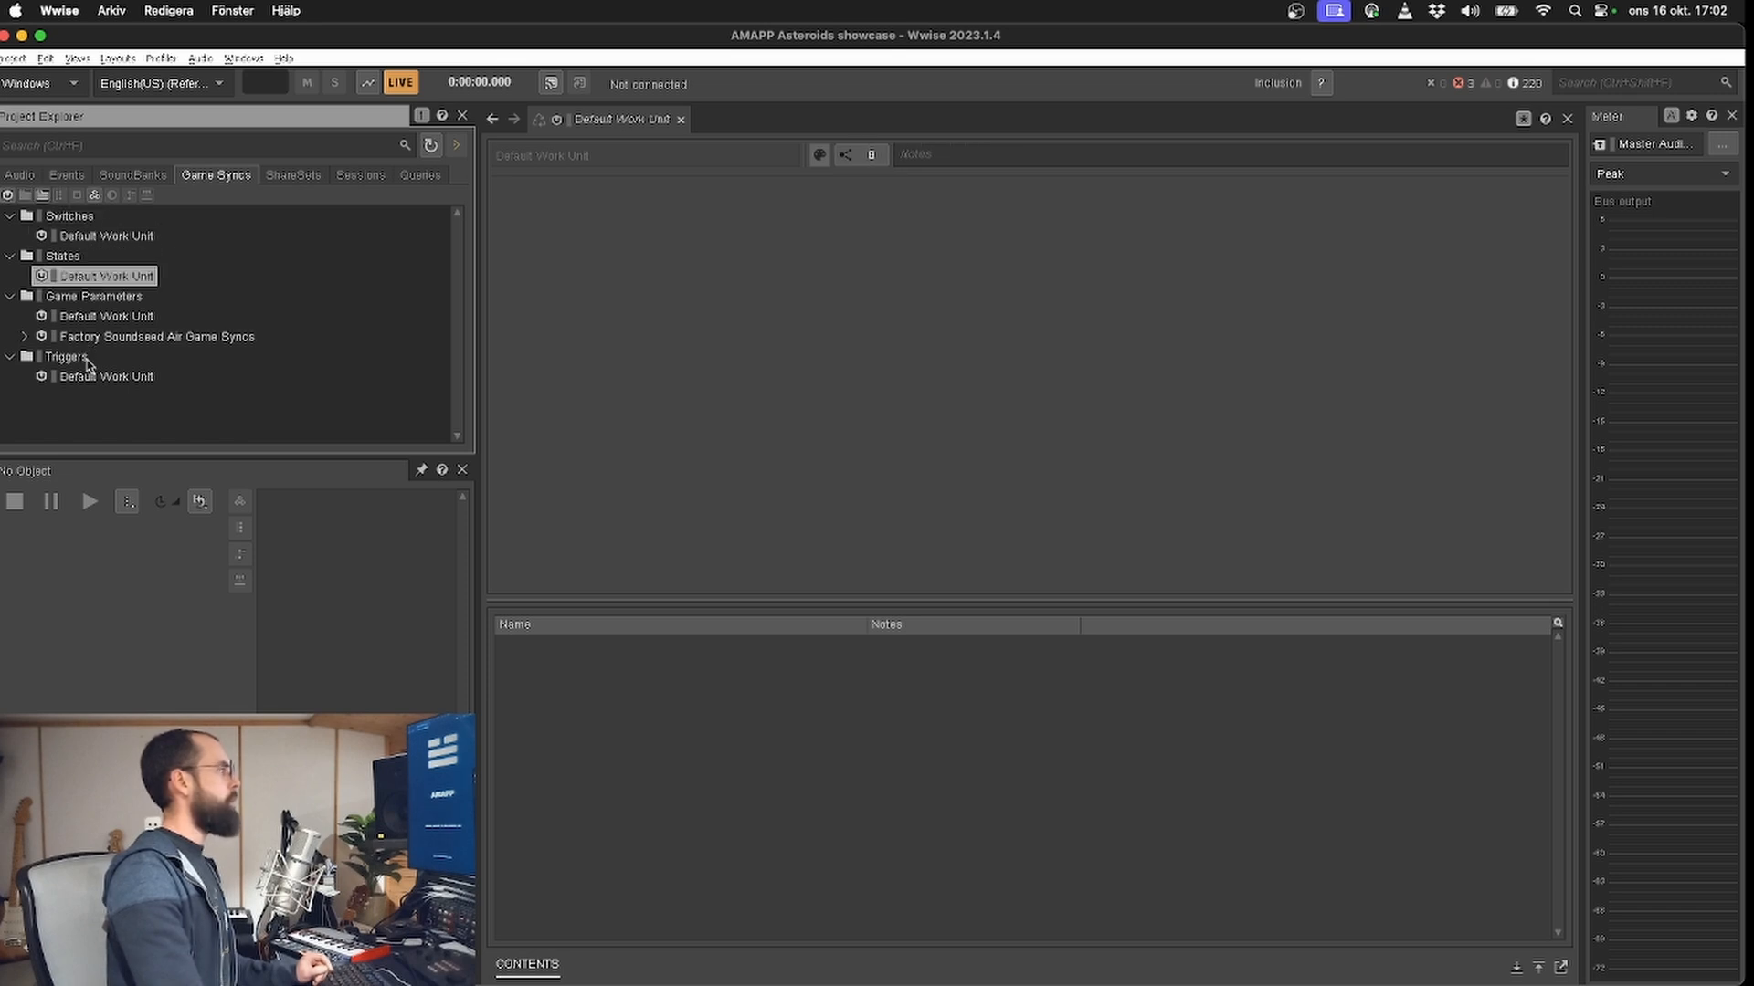
{"action": "left_click", "coordinate": [93, 376]}
{"action": "left_click", "coordinate": [22, 176]}
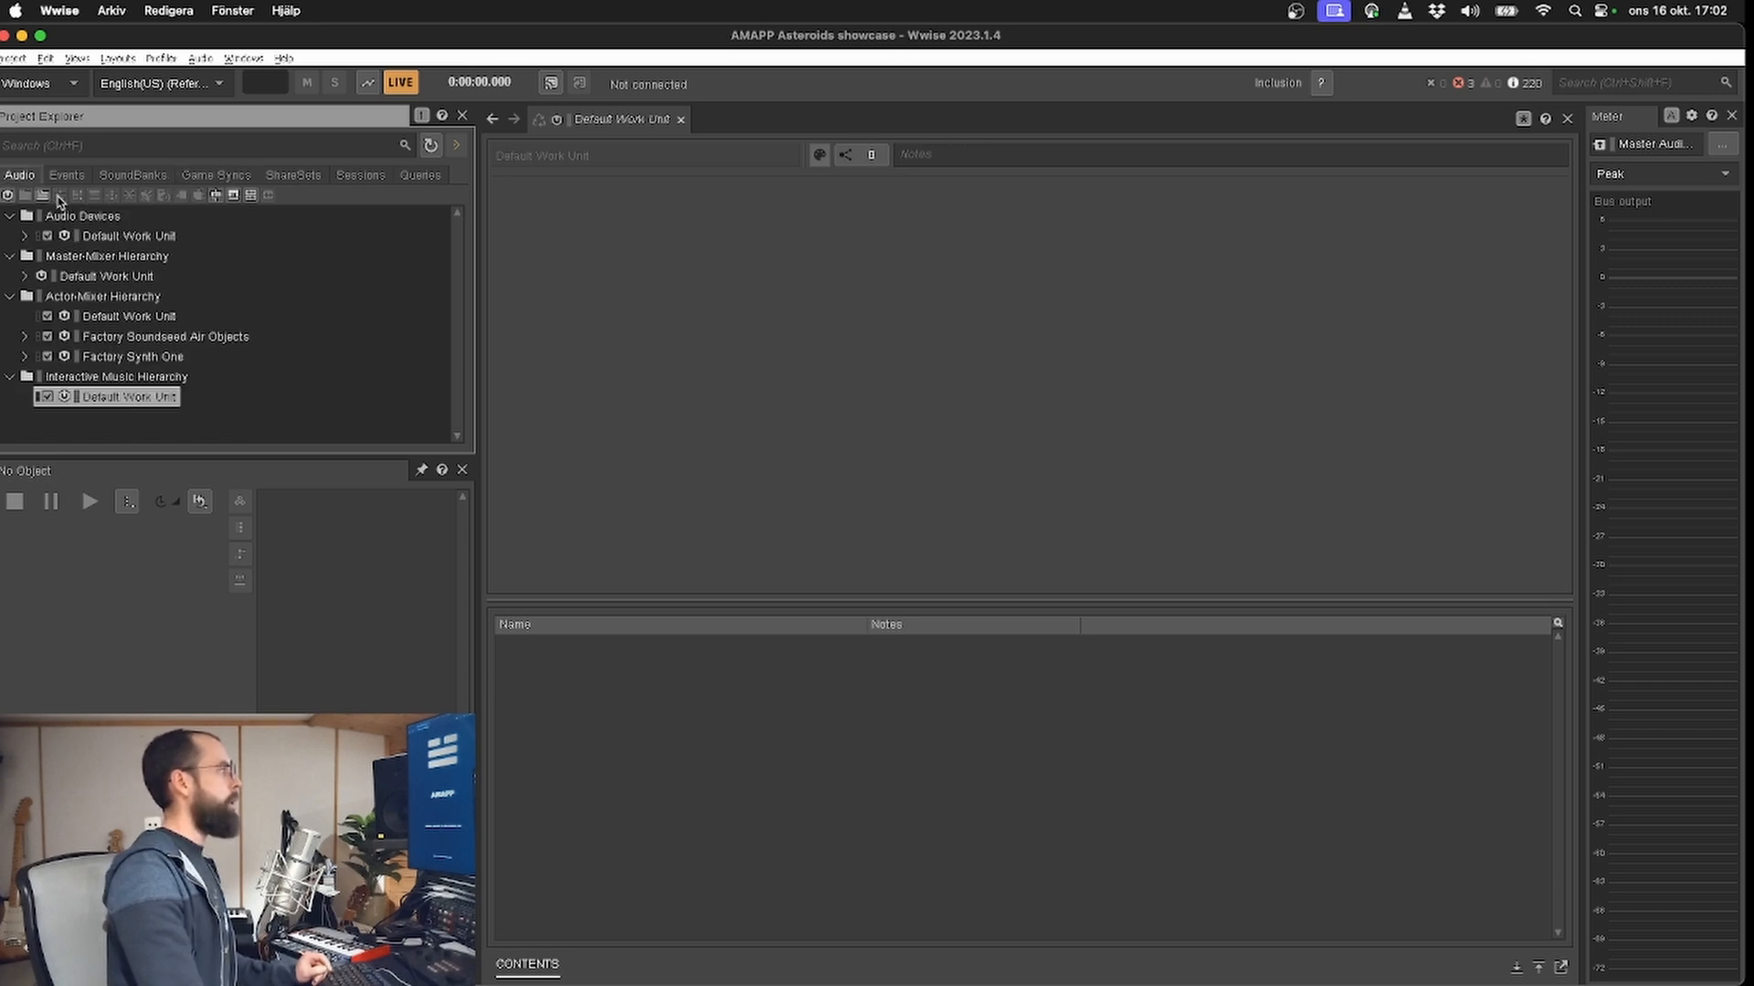
Step: Switch back to REAPER, check the cluster assignments and run the implementation
{"action": "key", "text": "super+Tab"}
{"action": "scroll", "coordinate": [1025, 564], "scroll_direction": "down", "scroll_amount": 3}
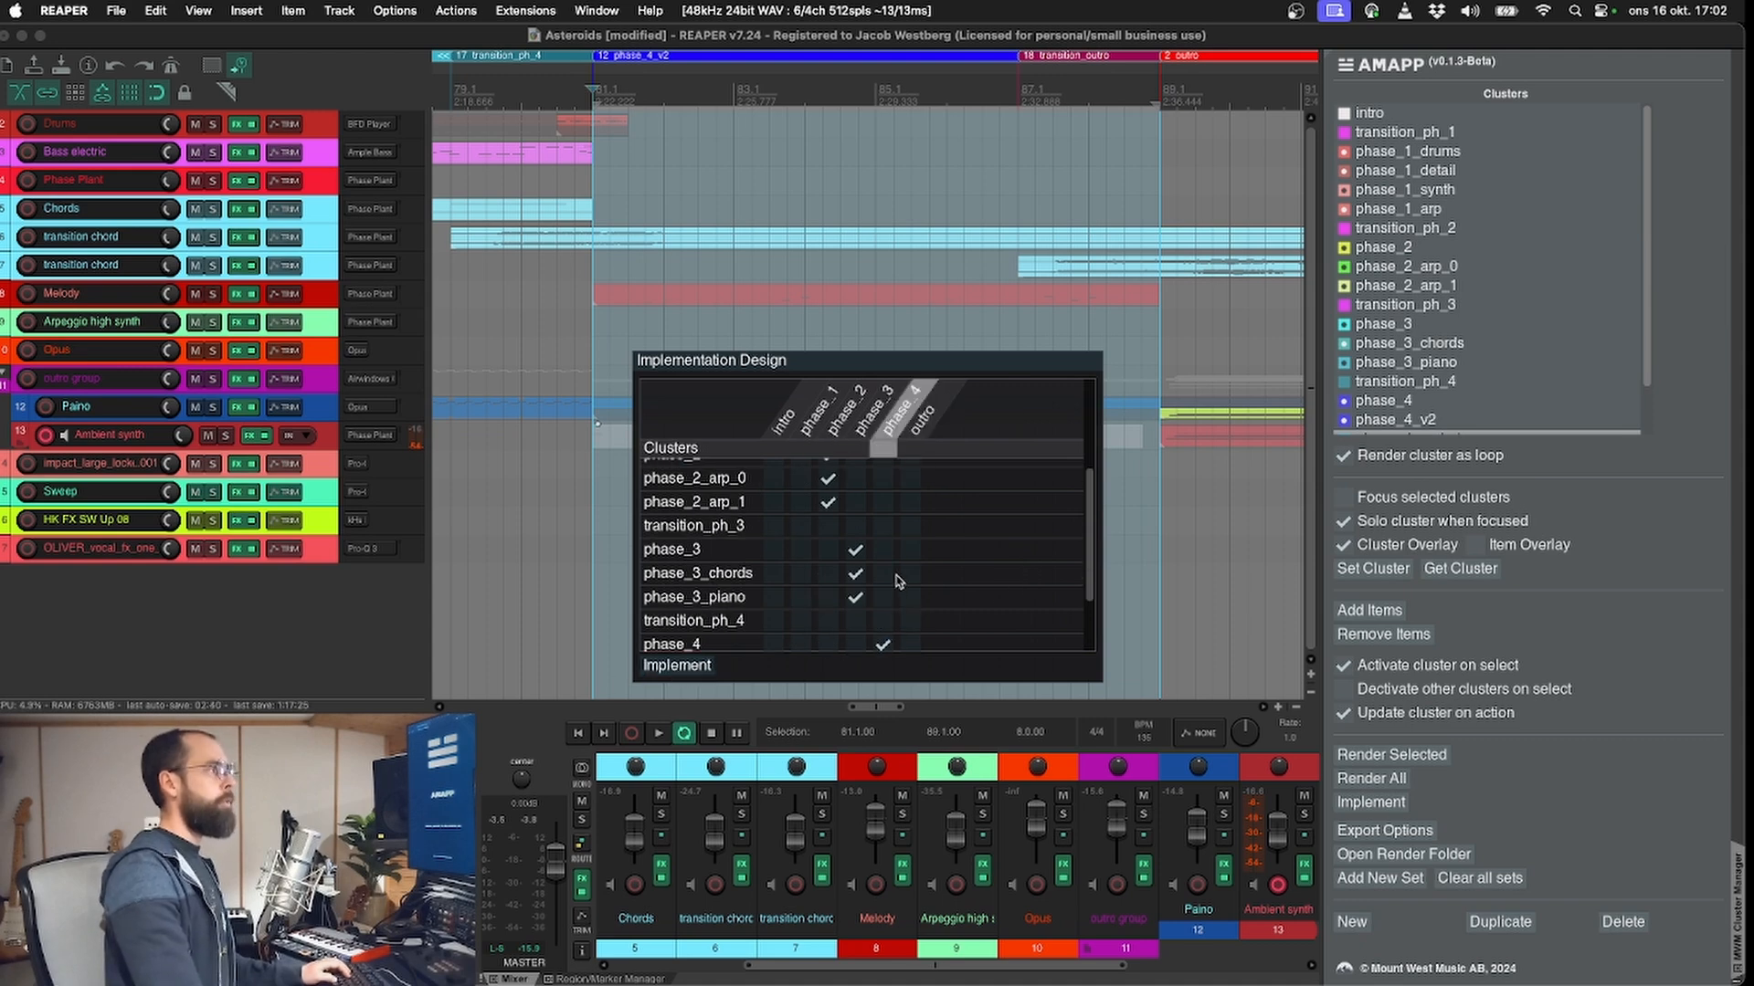
{"action": "scroll", "coordinate": [909, 580], "scroll_direction": "down", "scroll_amount": 2}
{"action": "scroll", "coordinate": [908, 580], "scroll_direction": "up", "scroll_amount": 5}
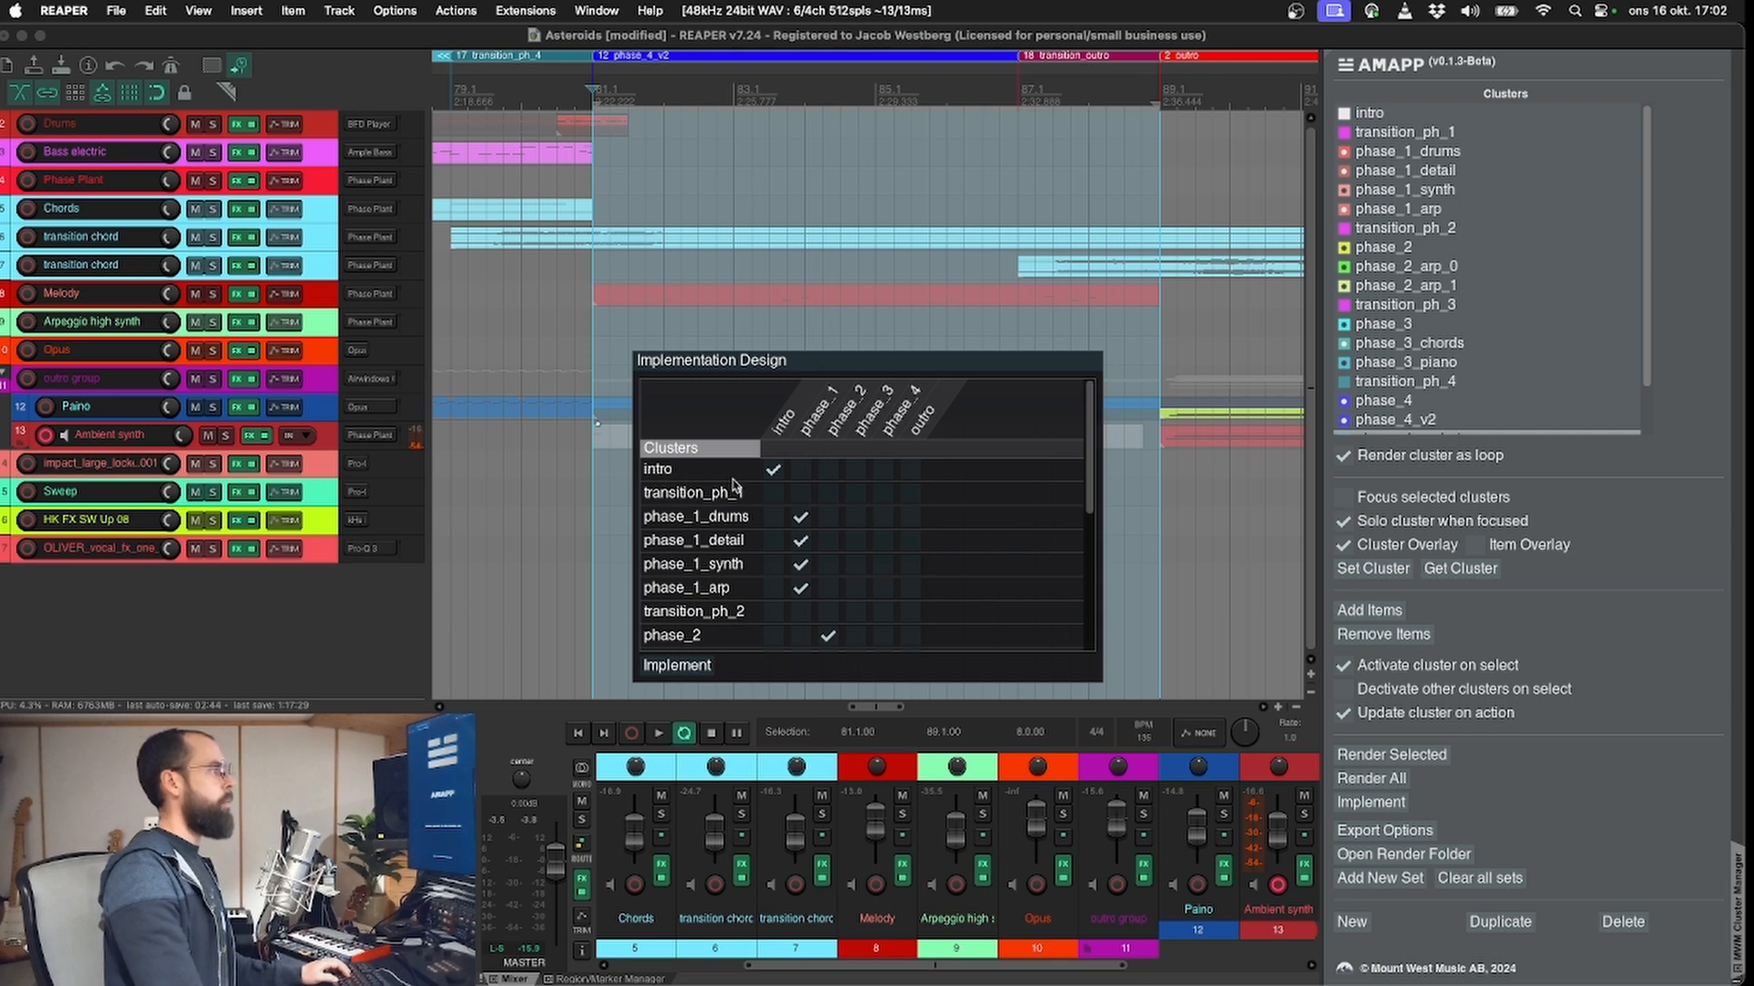
{"action": "scroll", "coordinate": [679, 645], "scroll_direction": "down", "scroll_amount": 3}
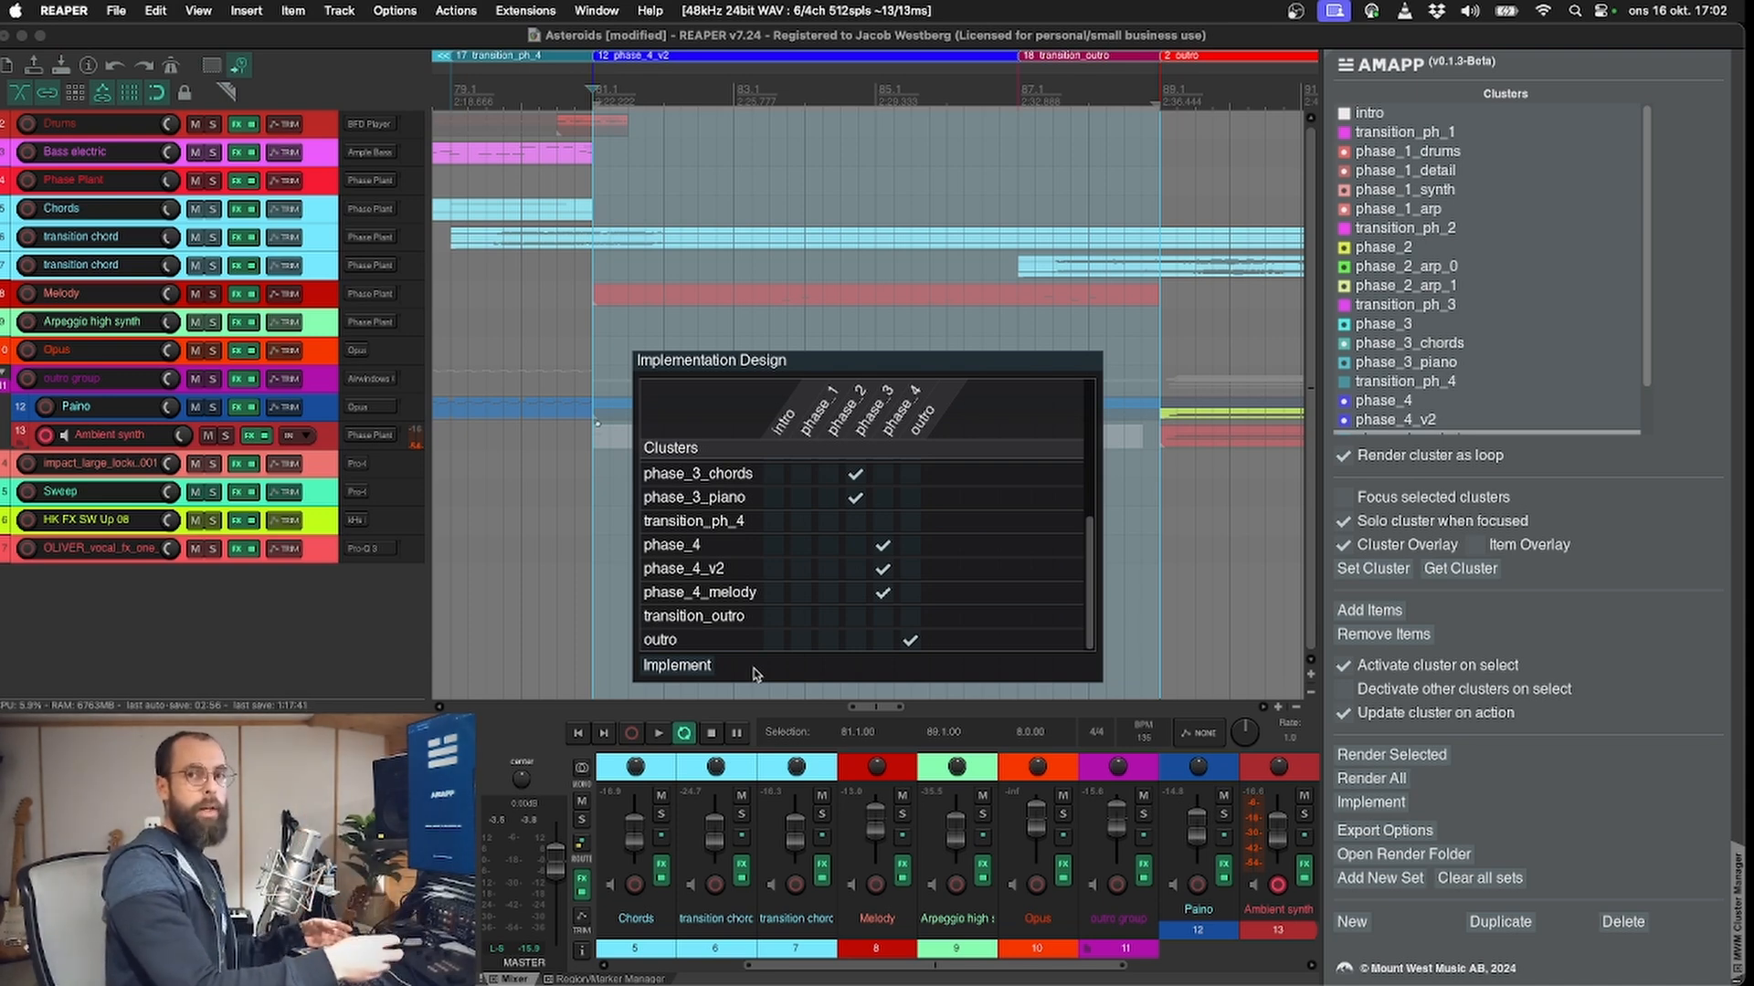
{"action": "left_click", "coordinate": [700, 667]}
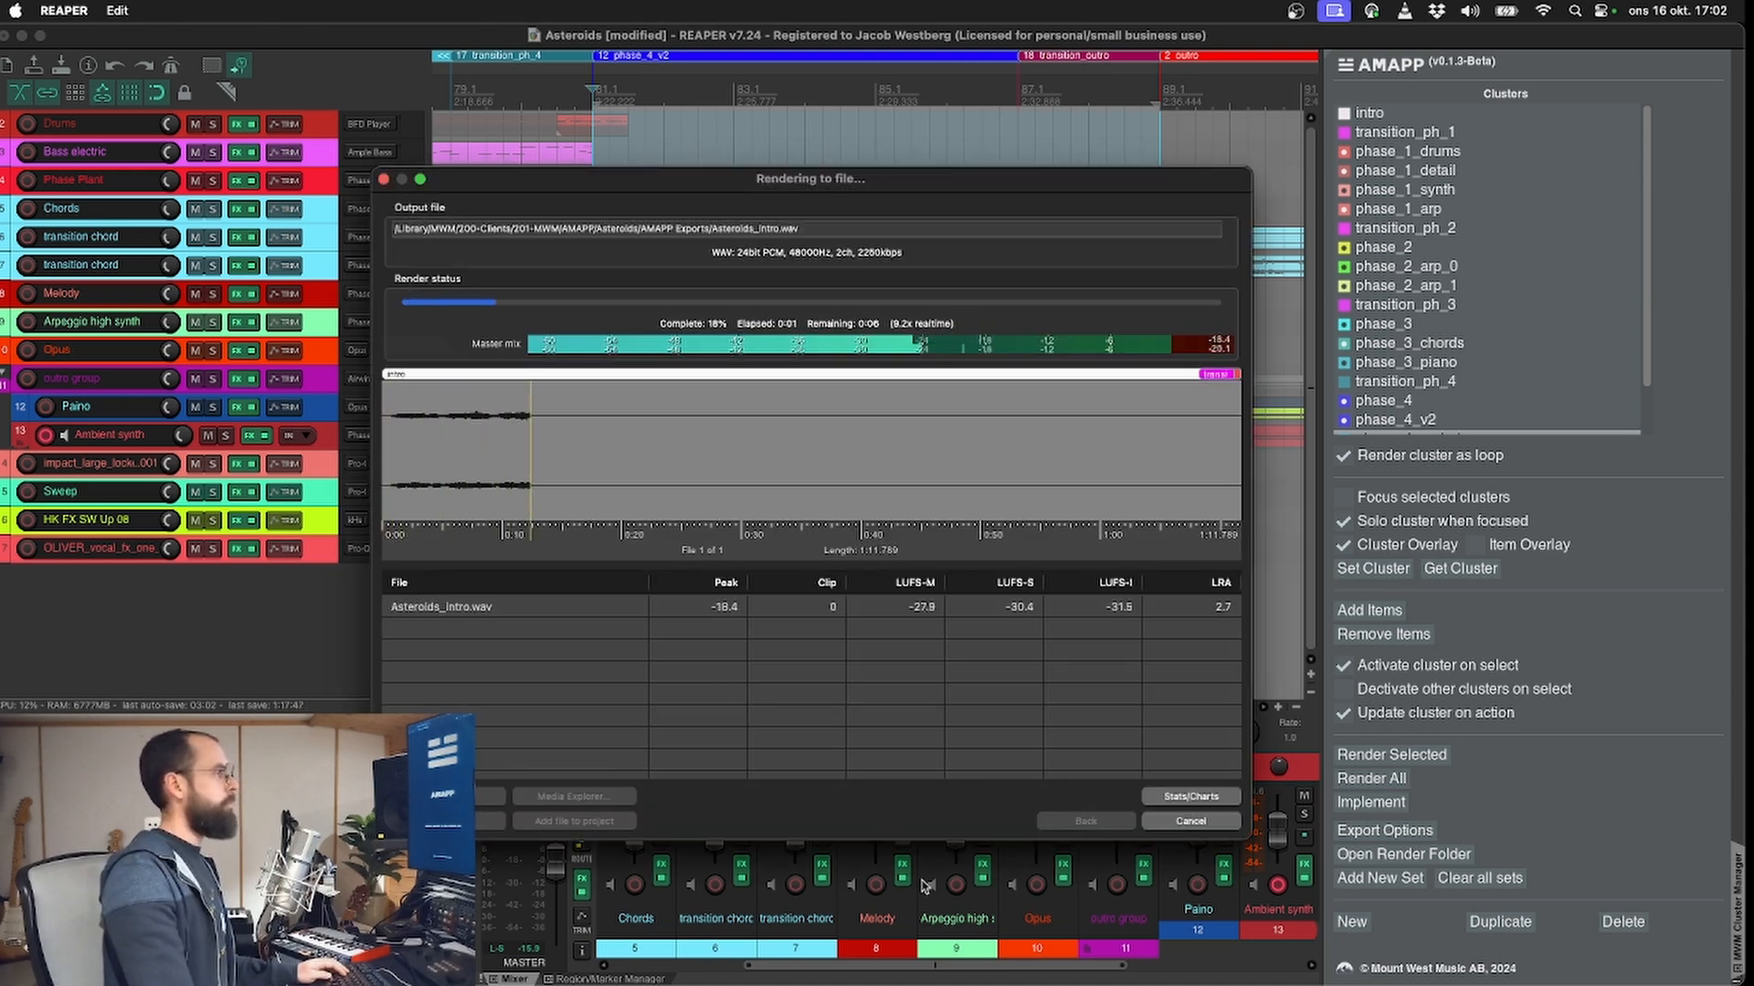
Step: Switch to Unreal Editor and examine the level and the Set Switch and Post Ak Event nodes in BP_Spaceship's Event Graph
{"action": "left_click_drag", "start_coordinate": [376, 169], "coordinate": [473, 443]}
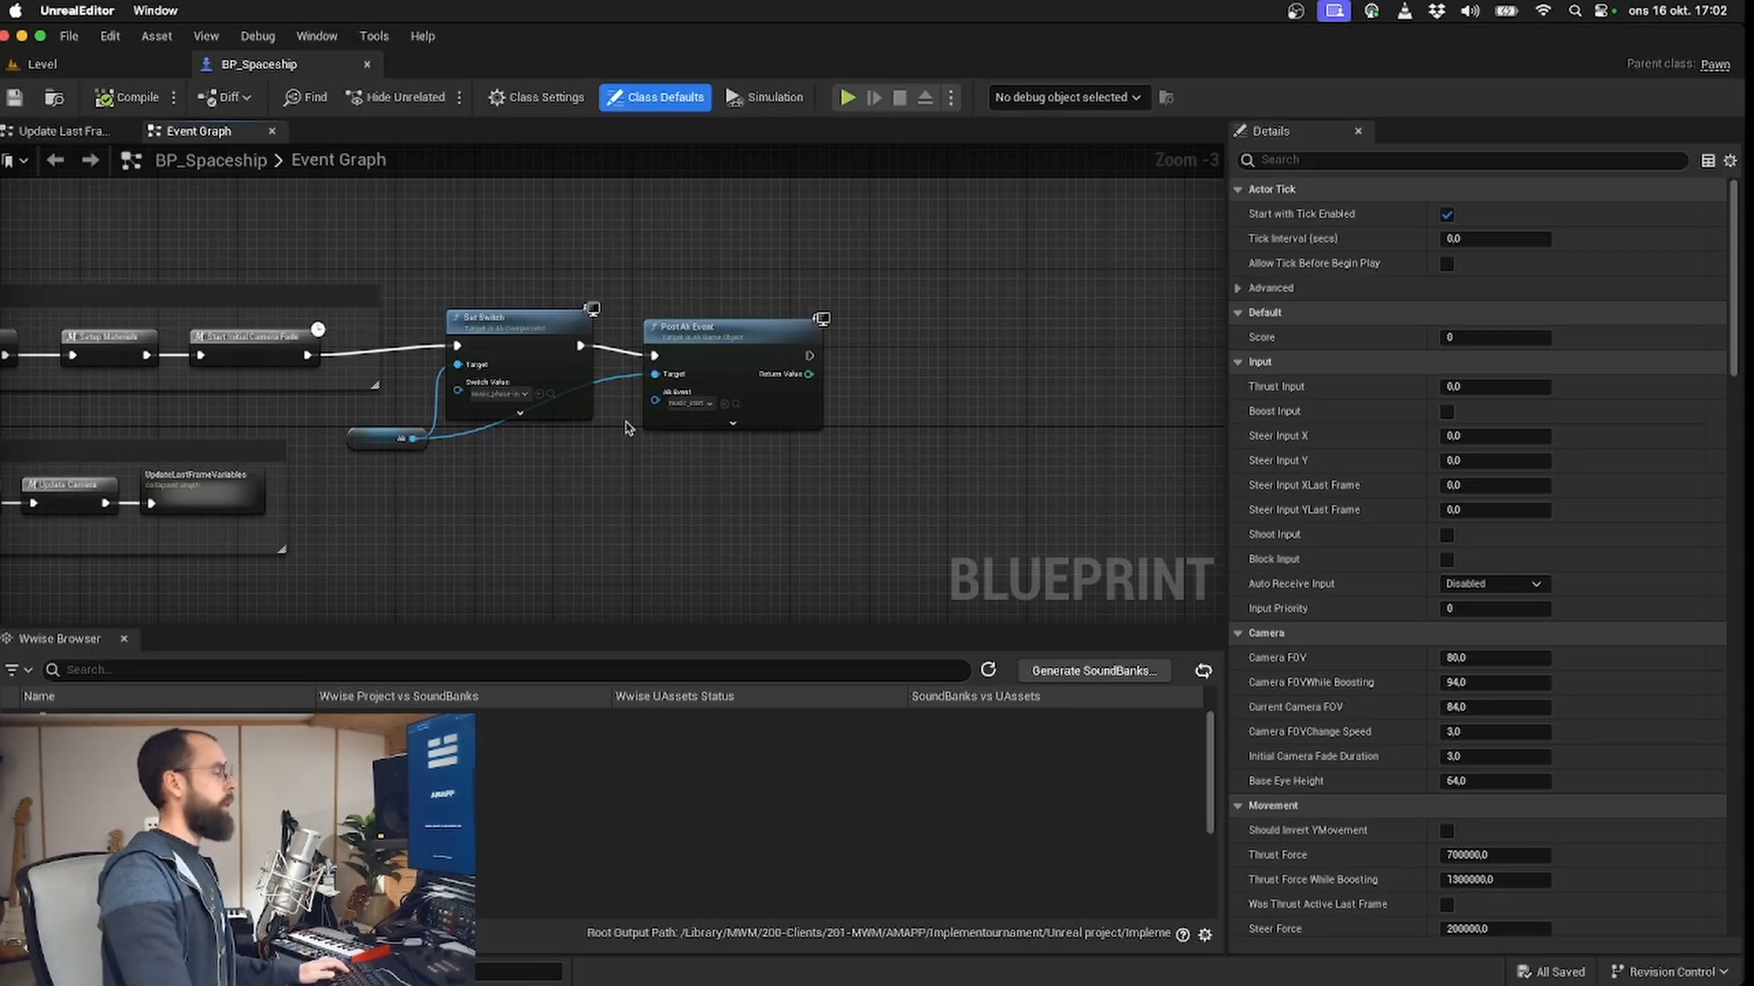
{"action": "left_click", "coordinate": [42, 64]}
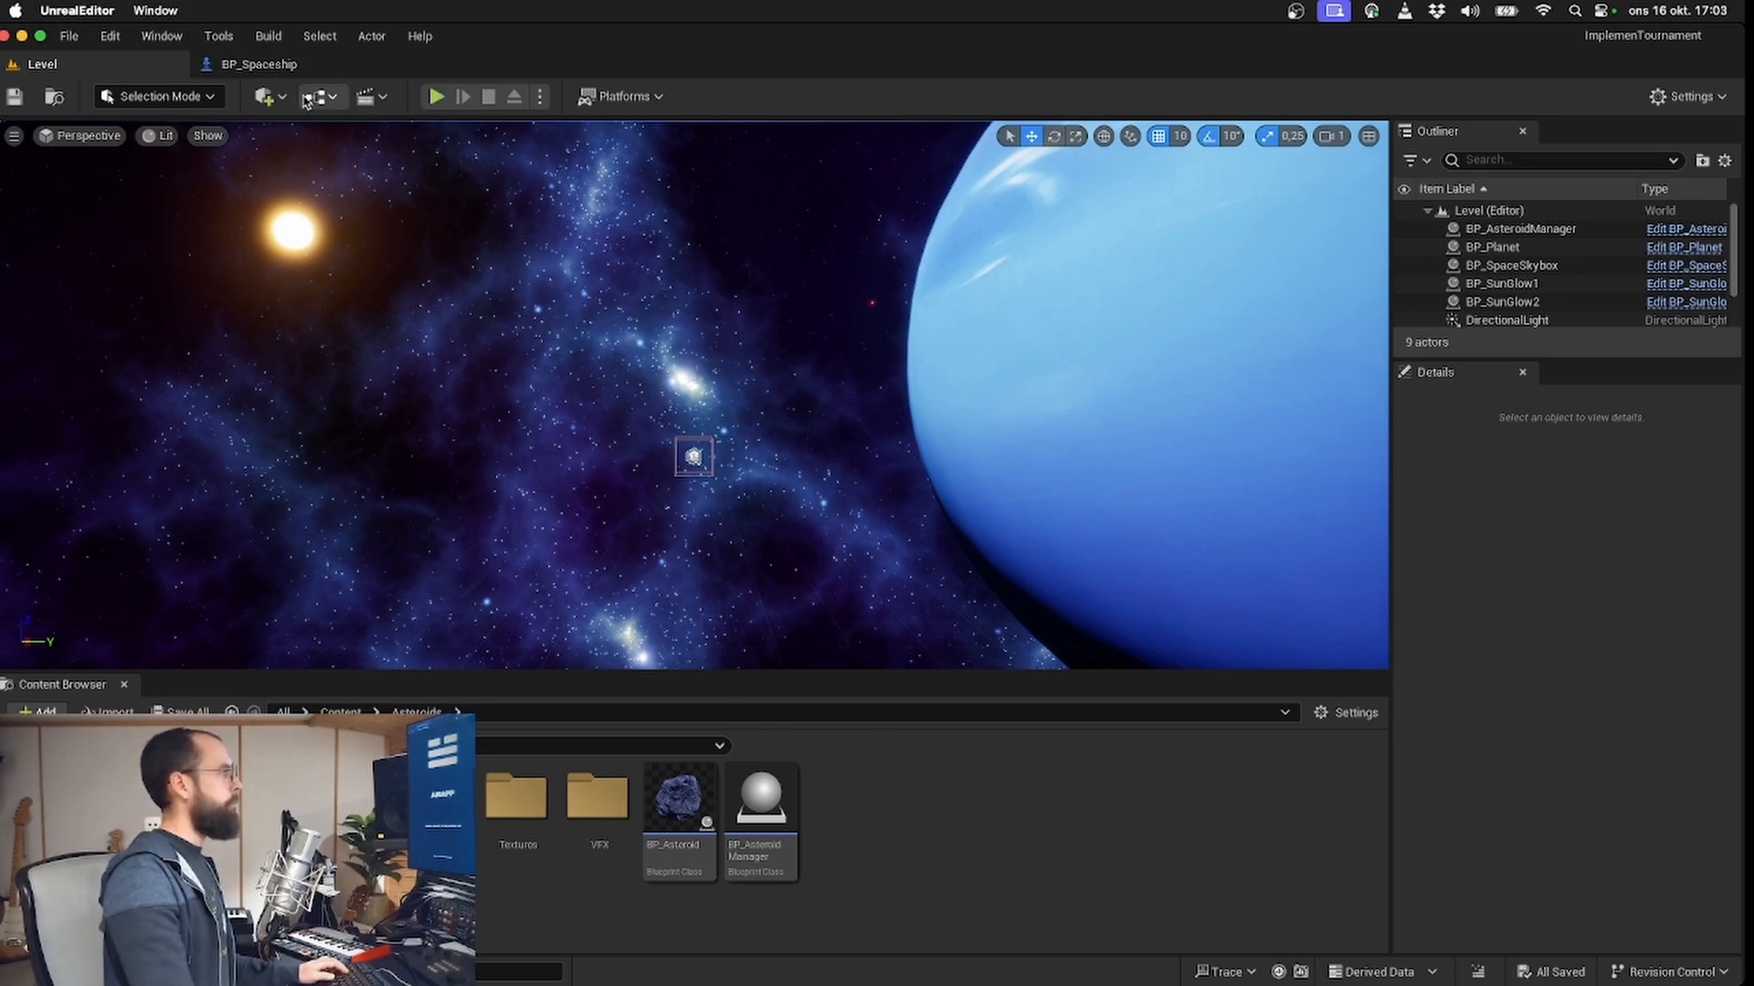
{"action": "left_click", "coordinate": [274, 64]}
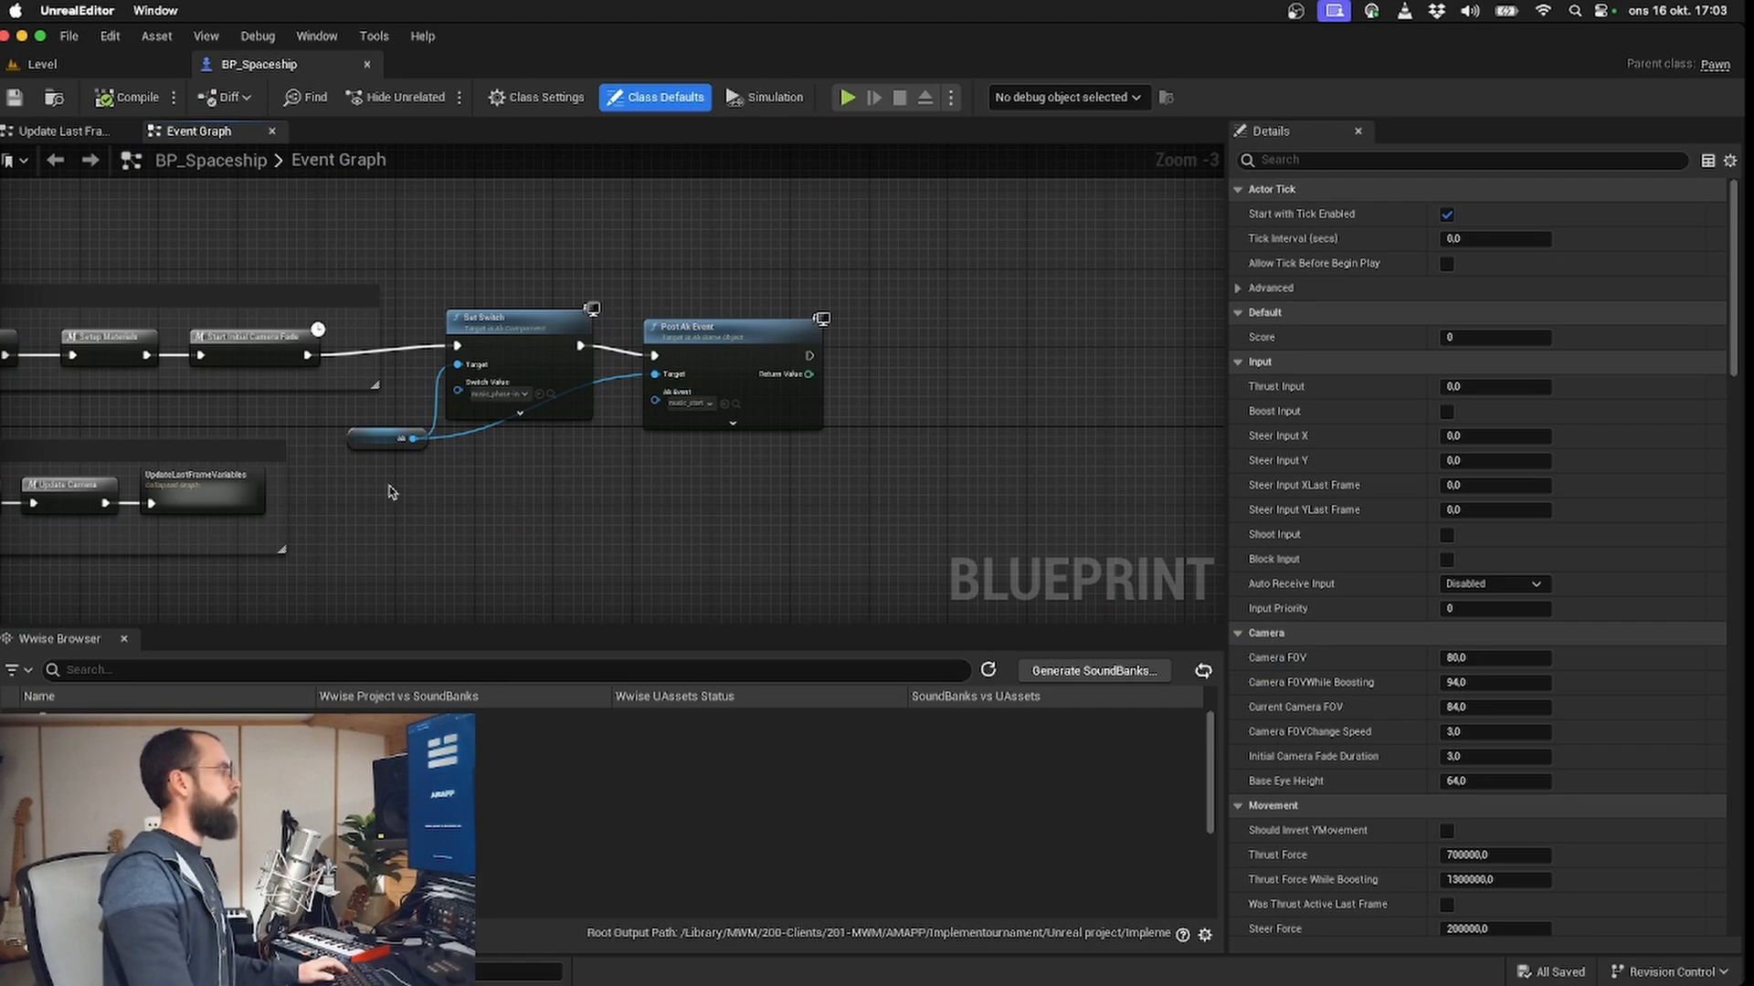
{"action": "left_click_drag", "start_coordinate": [650, 462], "coordinate": [763, 430]}
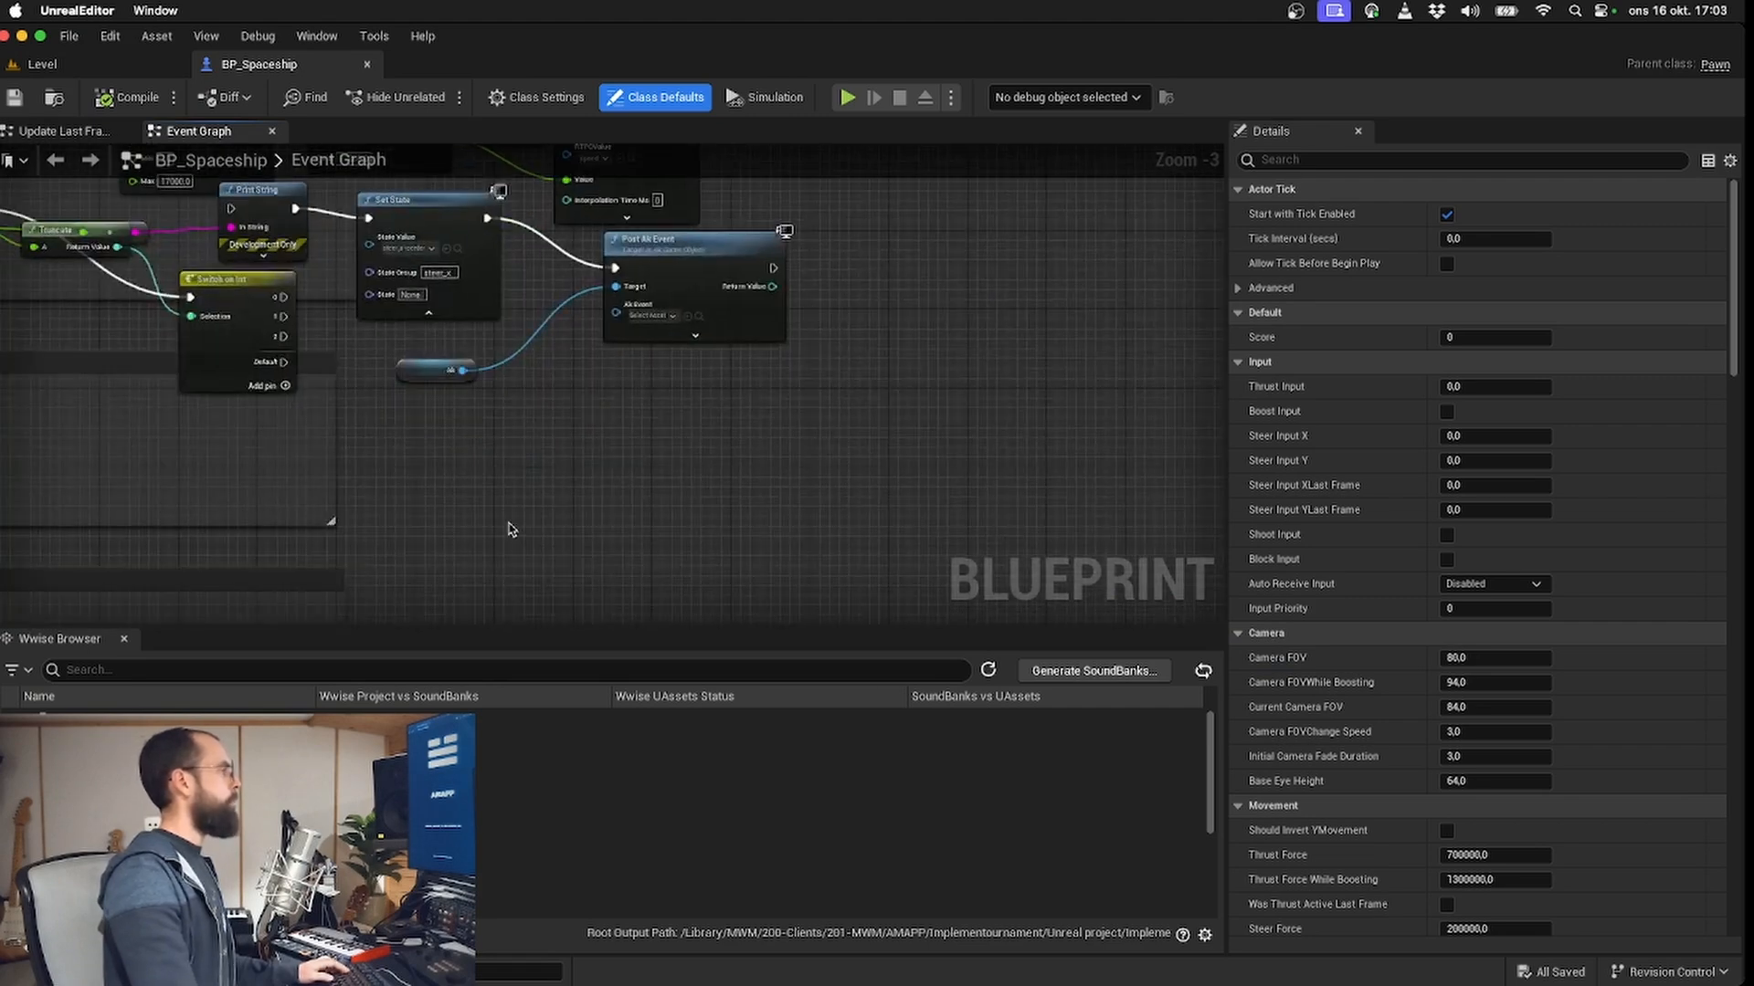
{"action": "mouse_move", "coordinate": [509, 523]}
{"action": "left_mouse_down"}
{"action": "mouse_move", "coordinate": [475, 429]}
{"action": "mouse_move", "coordinate": [434, 147]}
{"action": "mouse_move", "coordinate": [667, 302]}
{"action": "mouse_move", "coordinate": [707, 267]}
{"action": "left_mouse_up"}
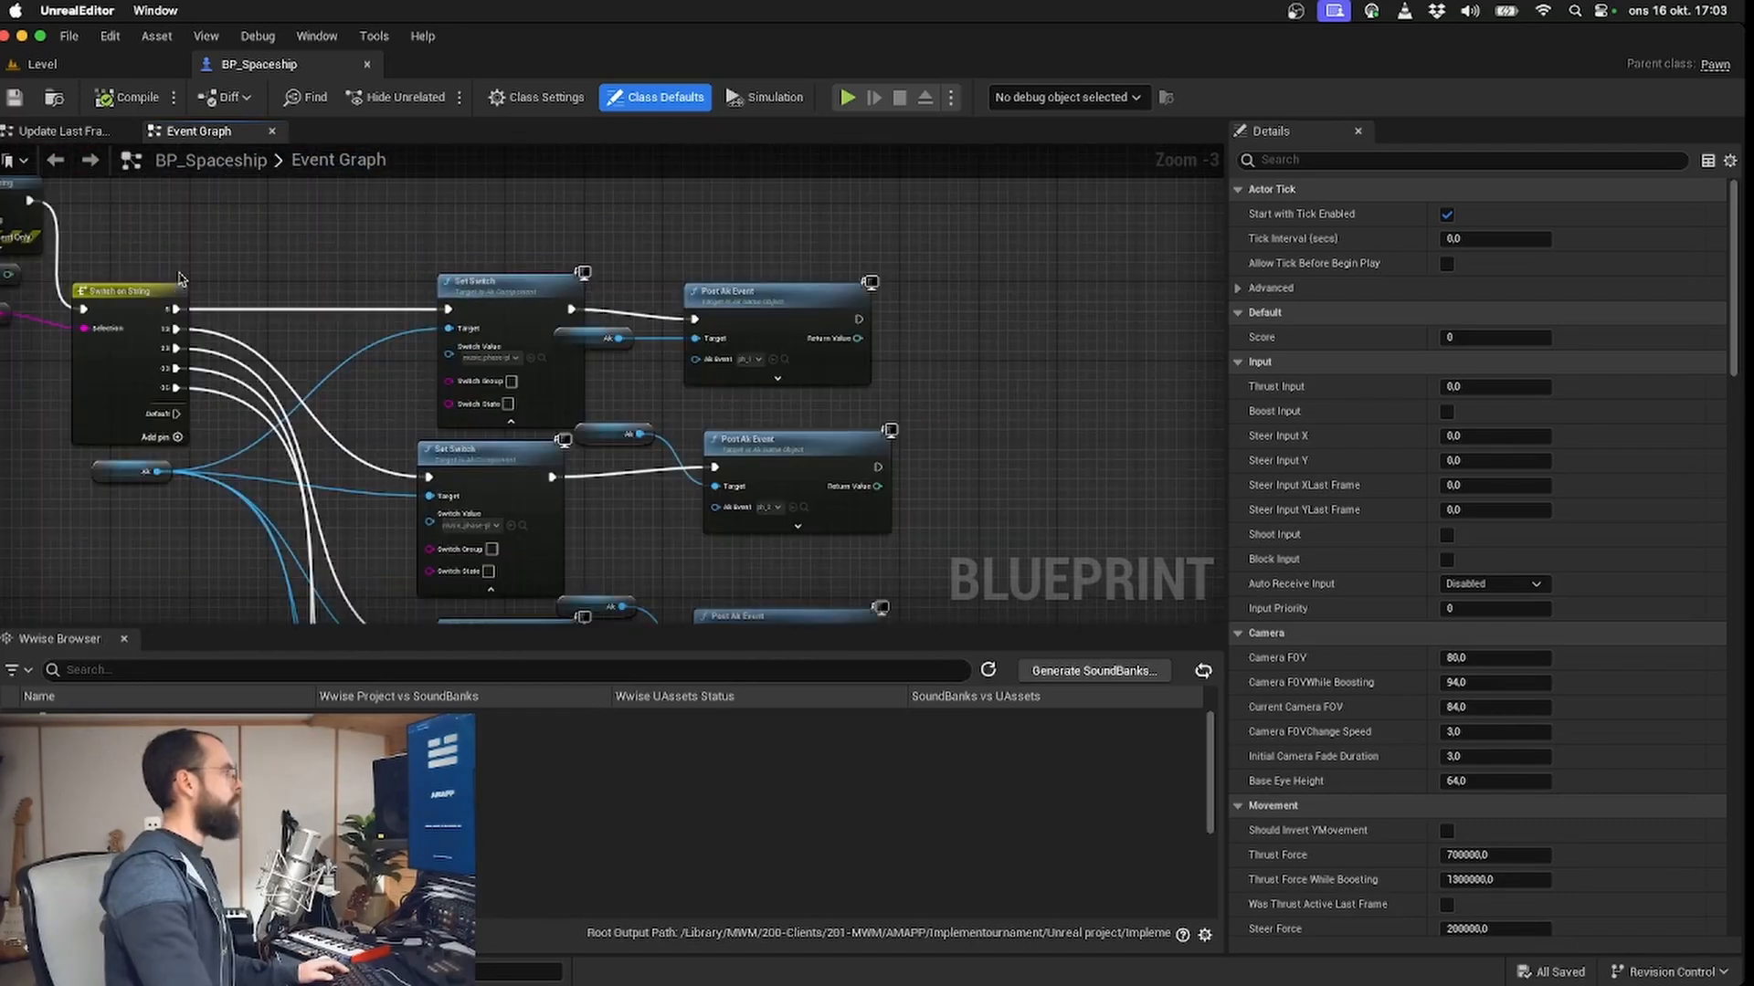
{"action": "left_click_drag", "start_coordinate": [180, 278], "coordinate": [233, 294]}
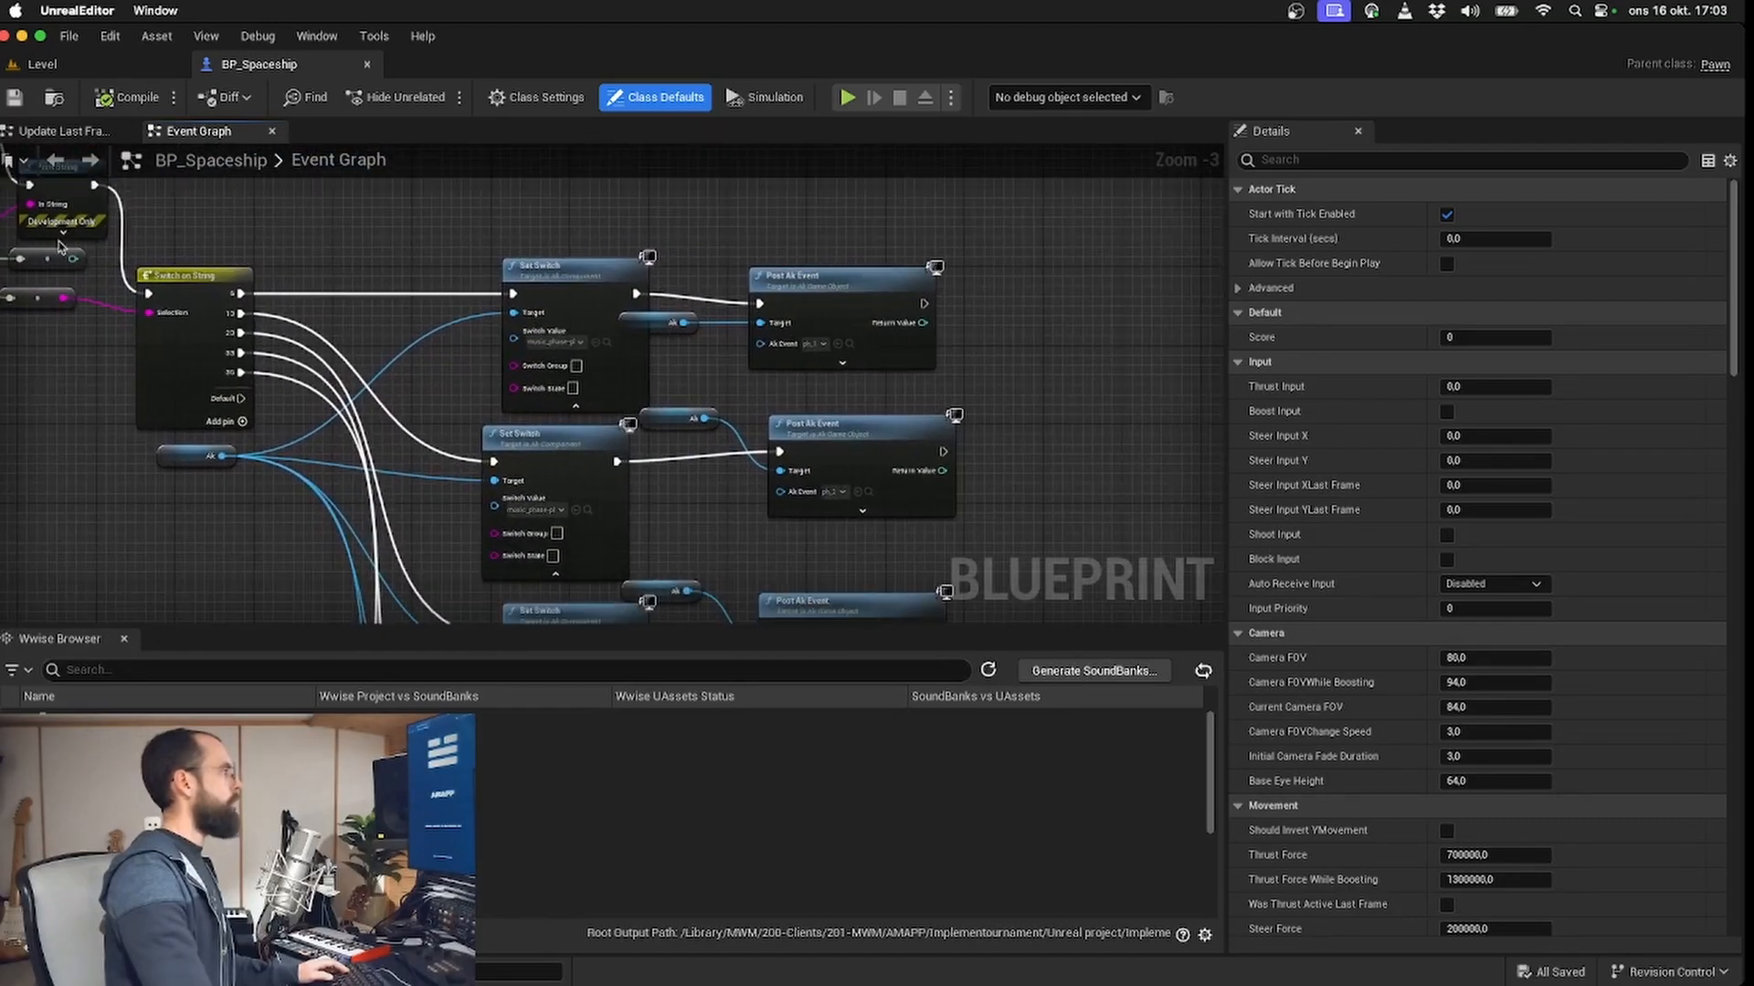
{"action": "left_click_drag", "start_coordinate": [442, 561], "coordinate": [396, 524]}
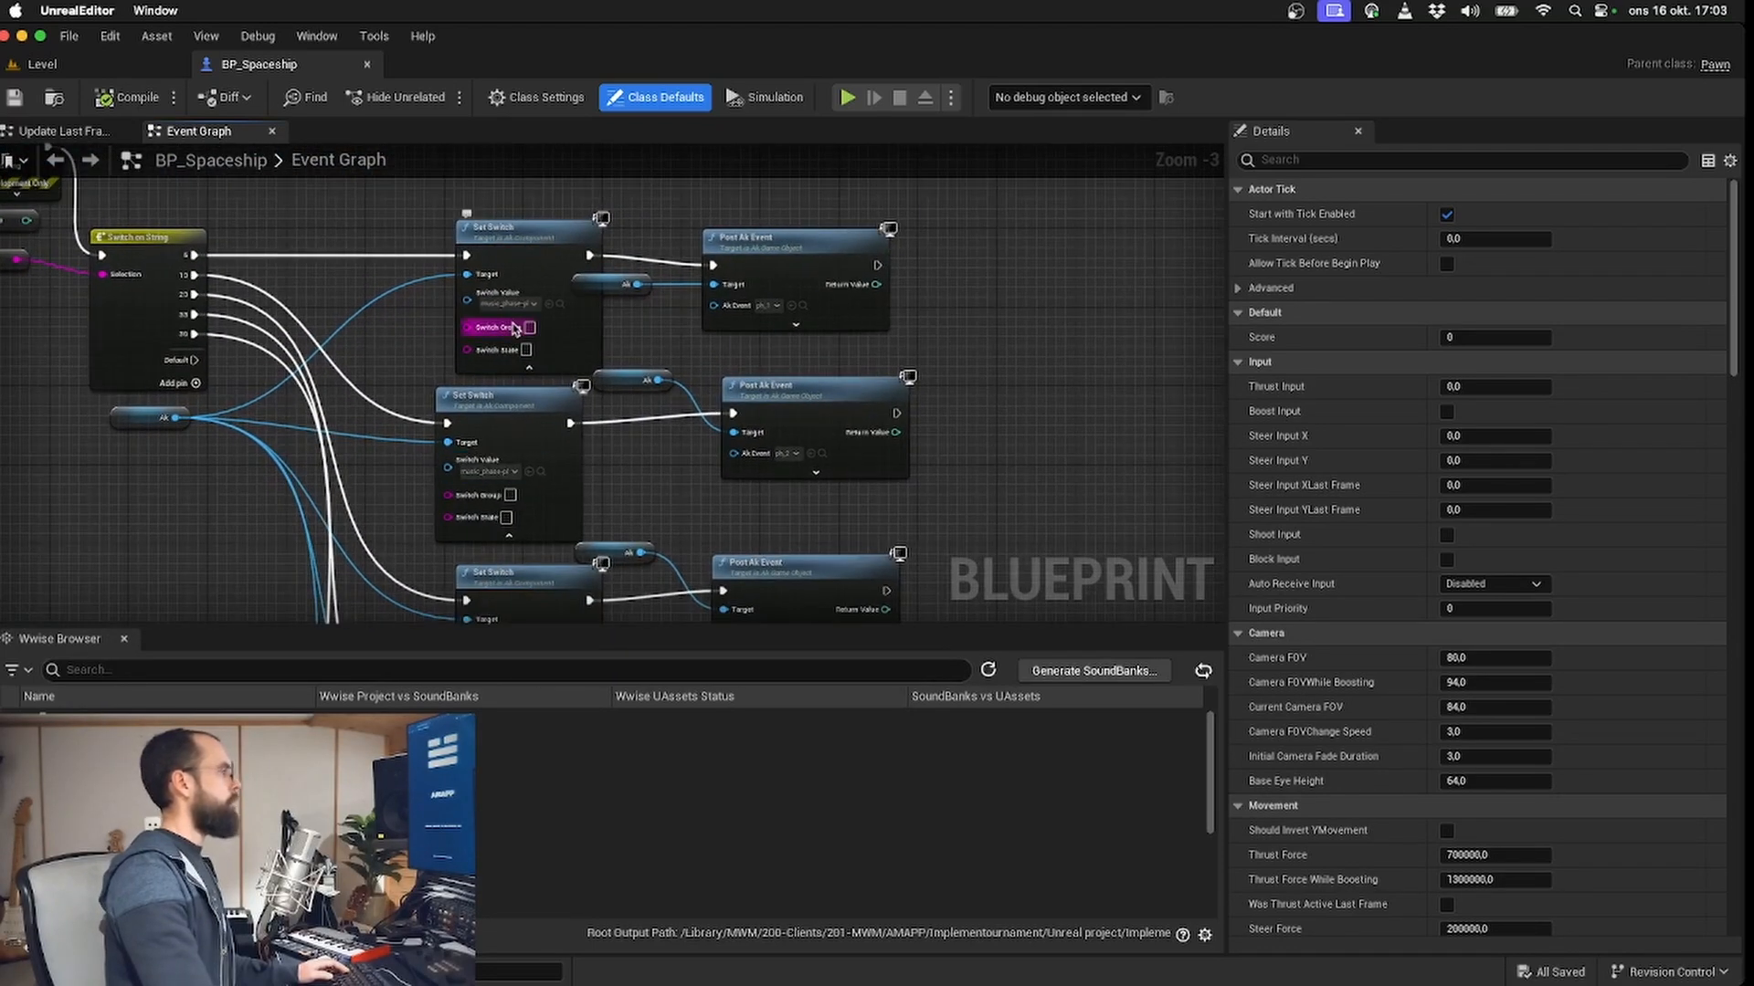
{"action": "left_click_drag", "start_coordinate": [702, 523], "coordinate": [586, 202]}
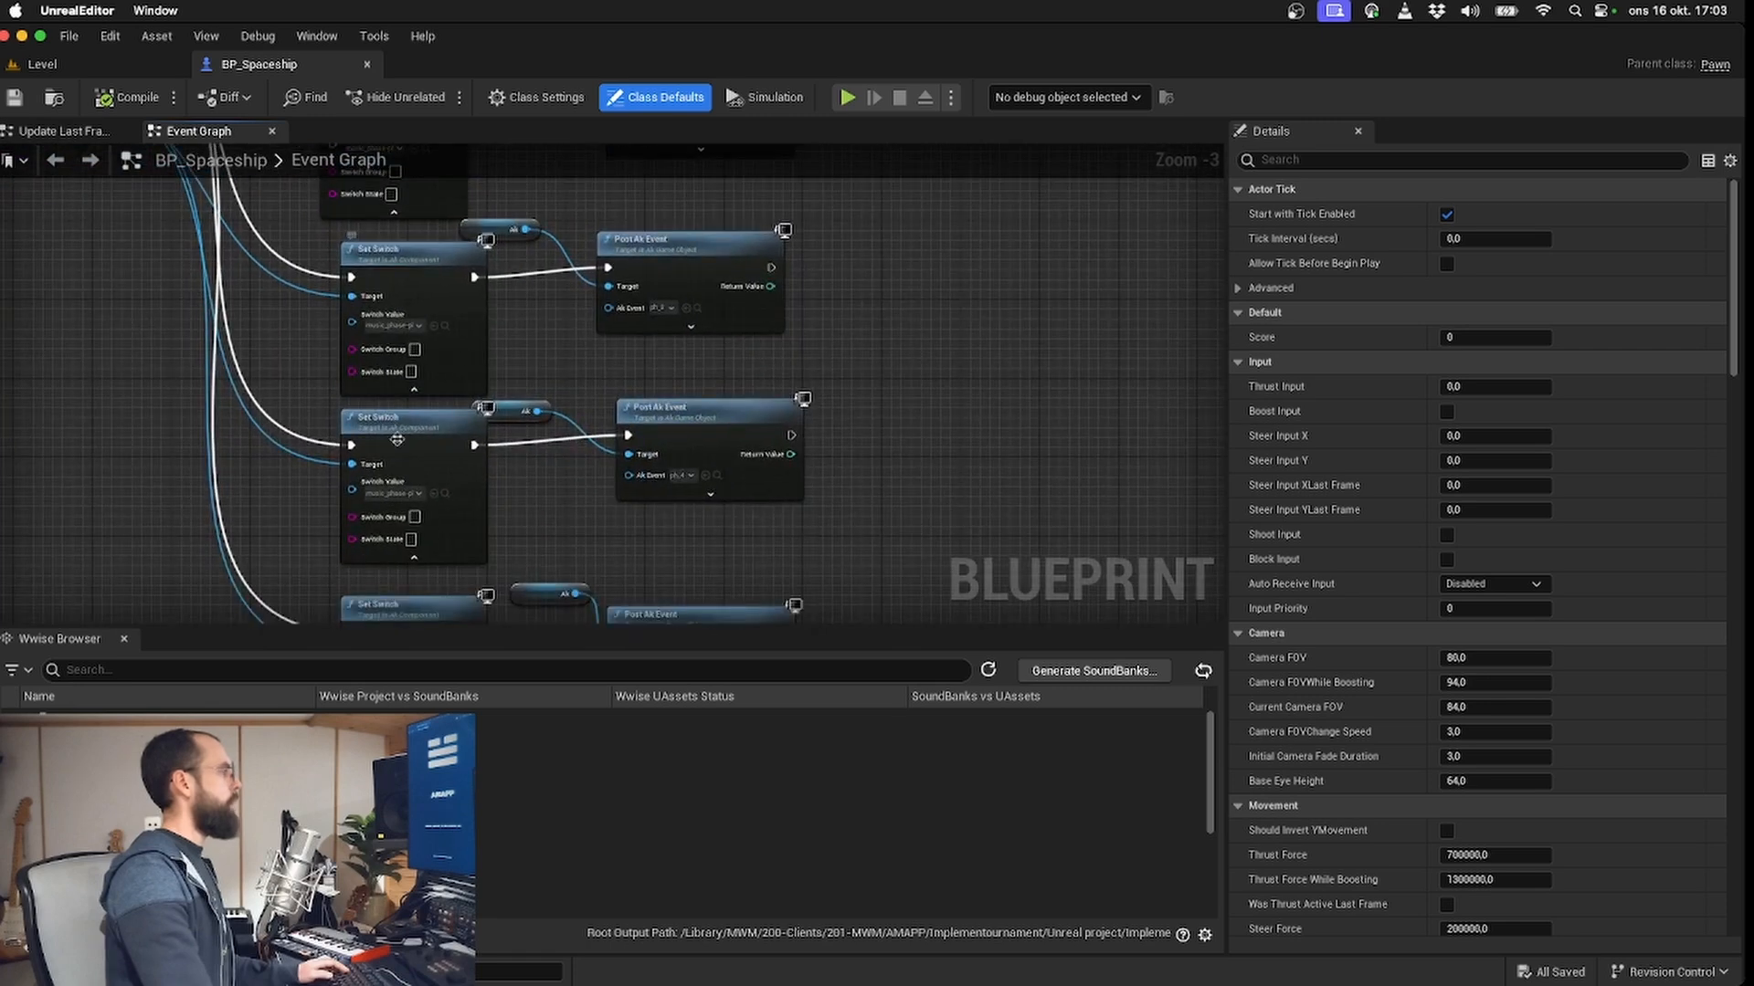
{"action": "mouse_move", "coordinate": [572, 561]}
{"action": "left_mouse_down"}
{"action": "mouse_move", "coordinate": [517, 316]}
{"action": "mouse_move", "coordinate": [551, 557]}
{"action": "left_mouse_up"}
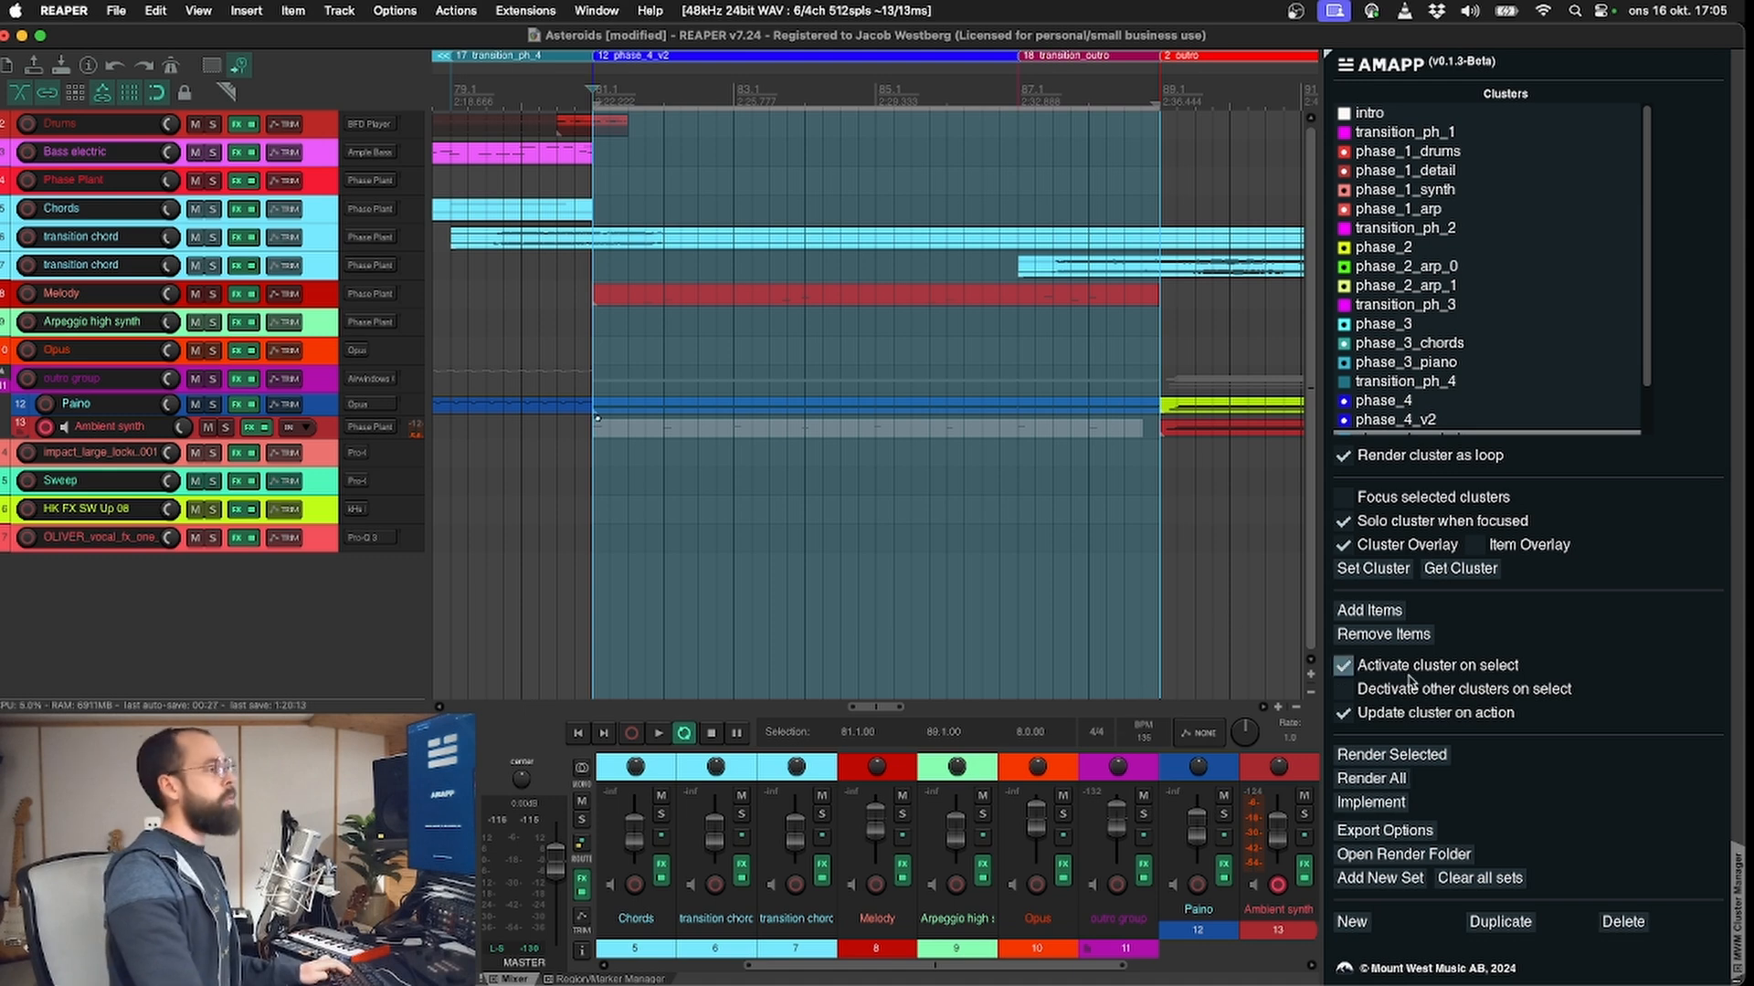
Step: Implement the clusters from AMAPP, switch to Wwise and expand the AMAPP Asteroids work unit down to the contents of Main Music Switch
{"action": "left_click", "coordinate": [1371, 802]}
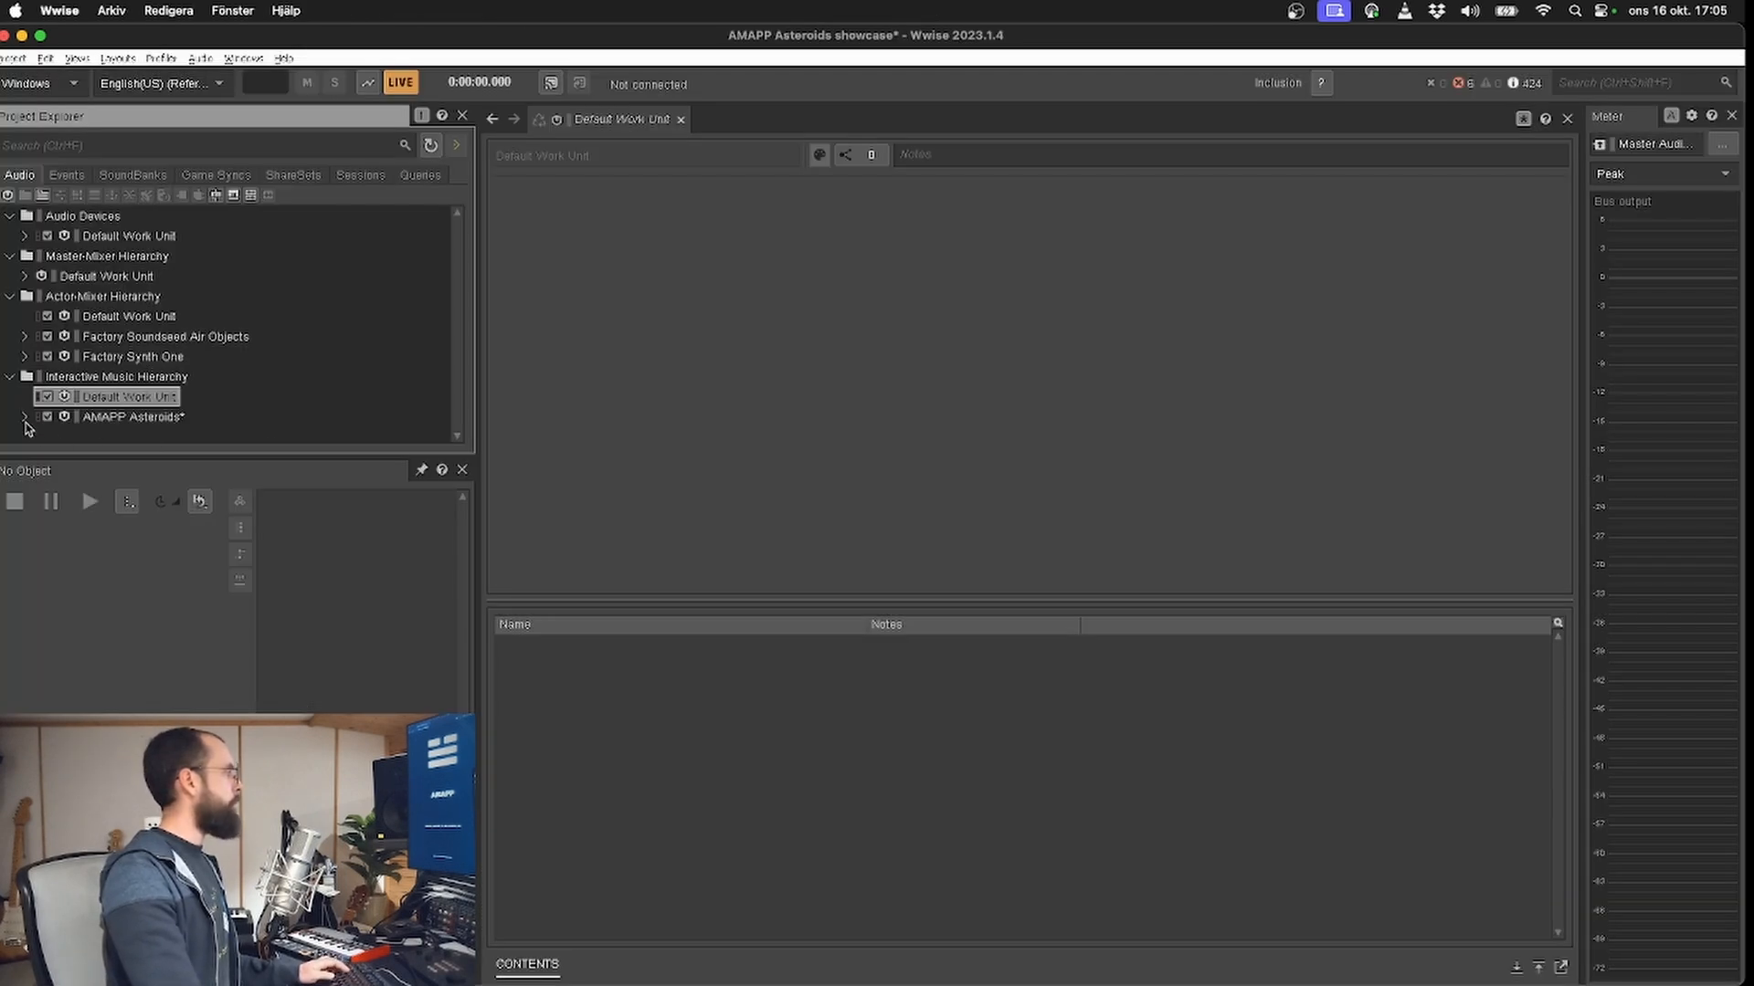
{"action": "left_click", "coordinate": [25, 417]}
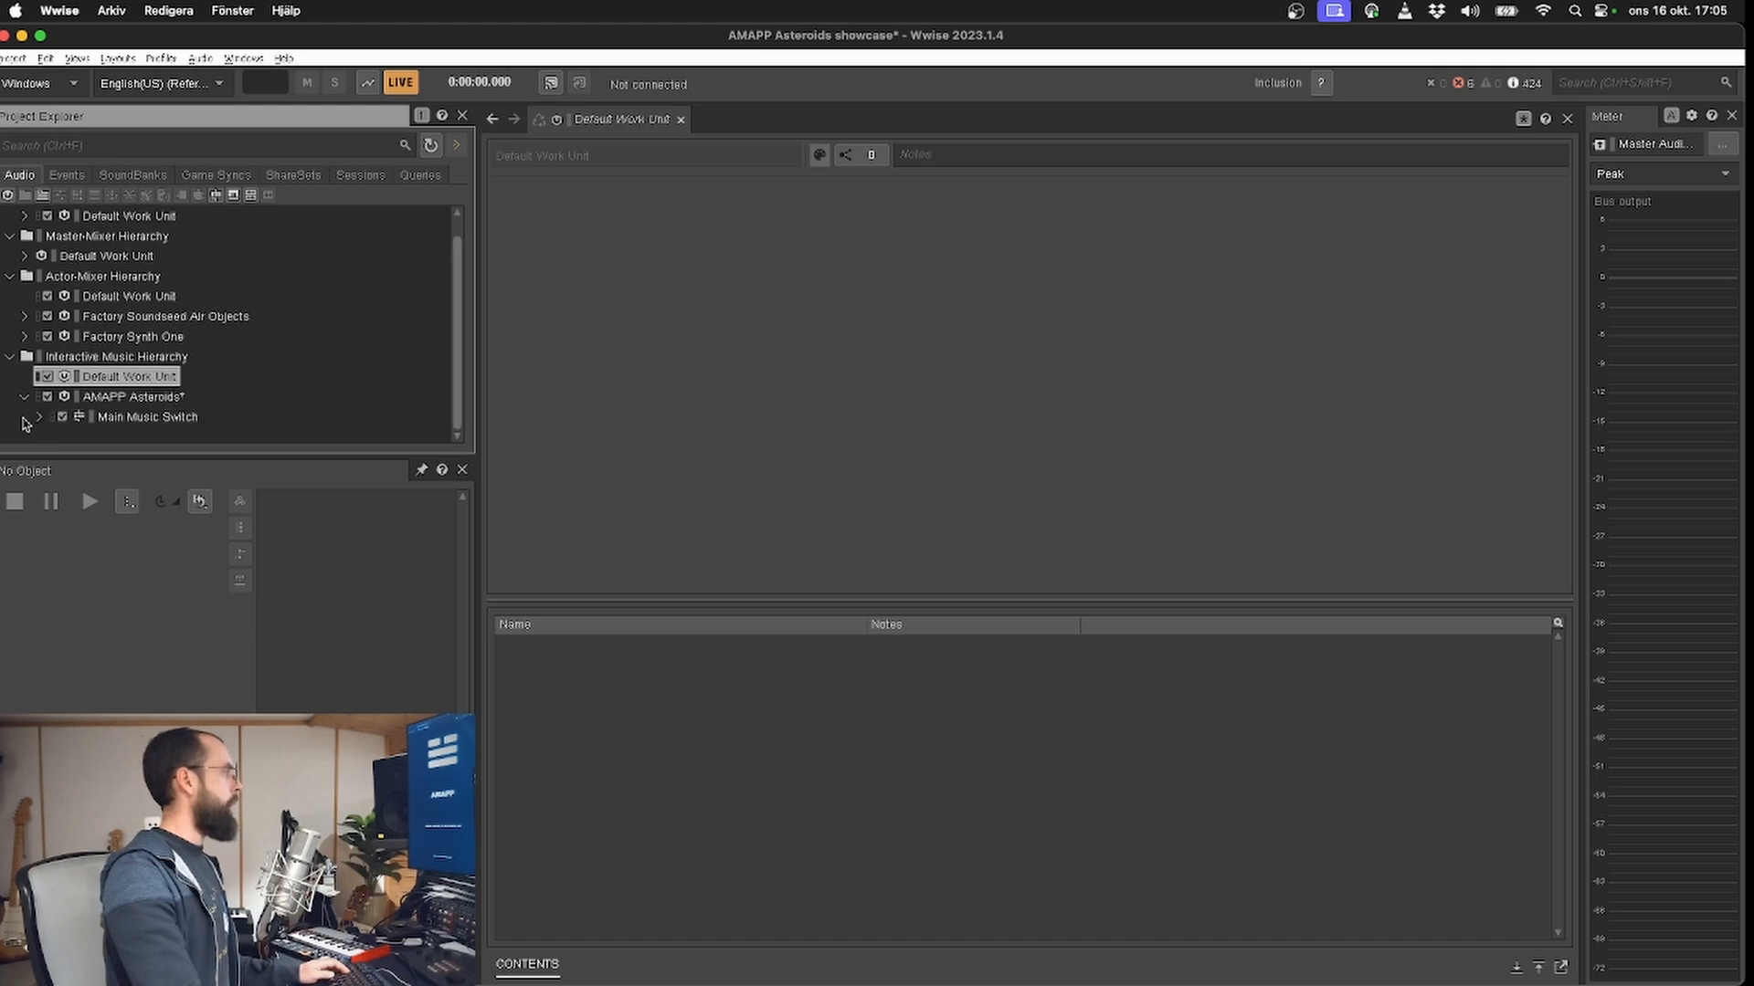
{"action": "left_click", "coordinate": [39, 415]}
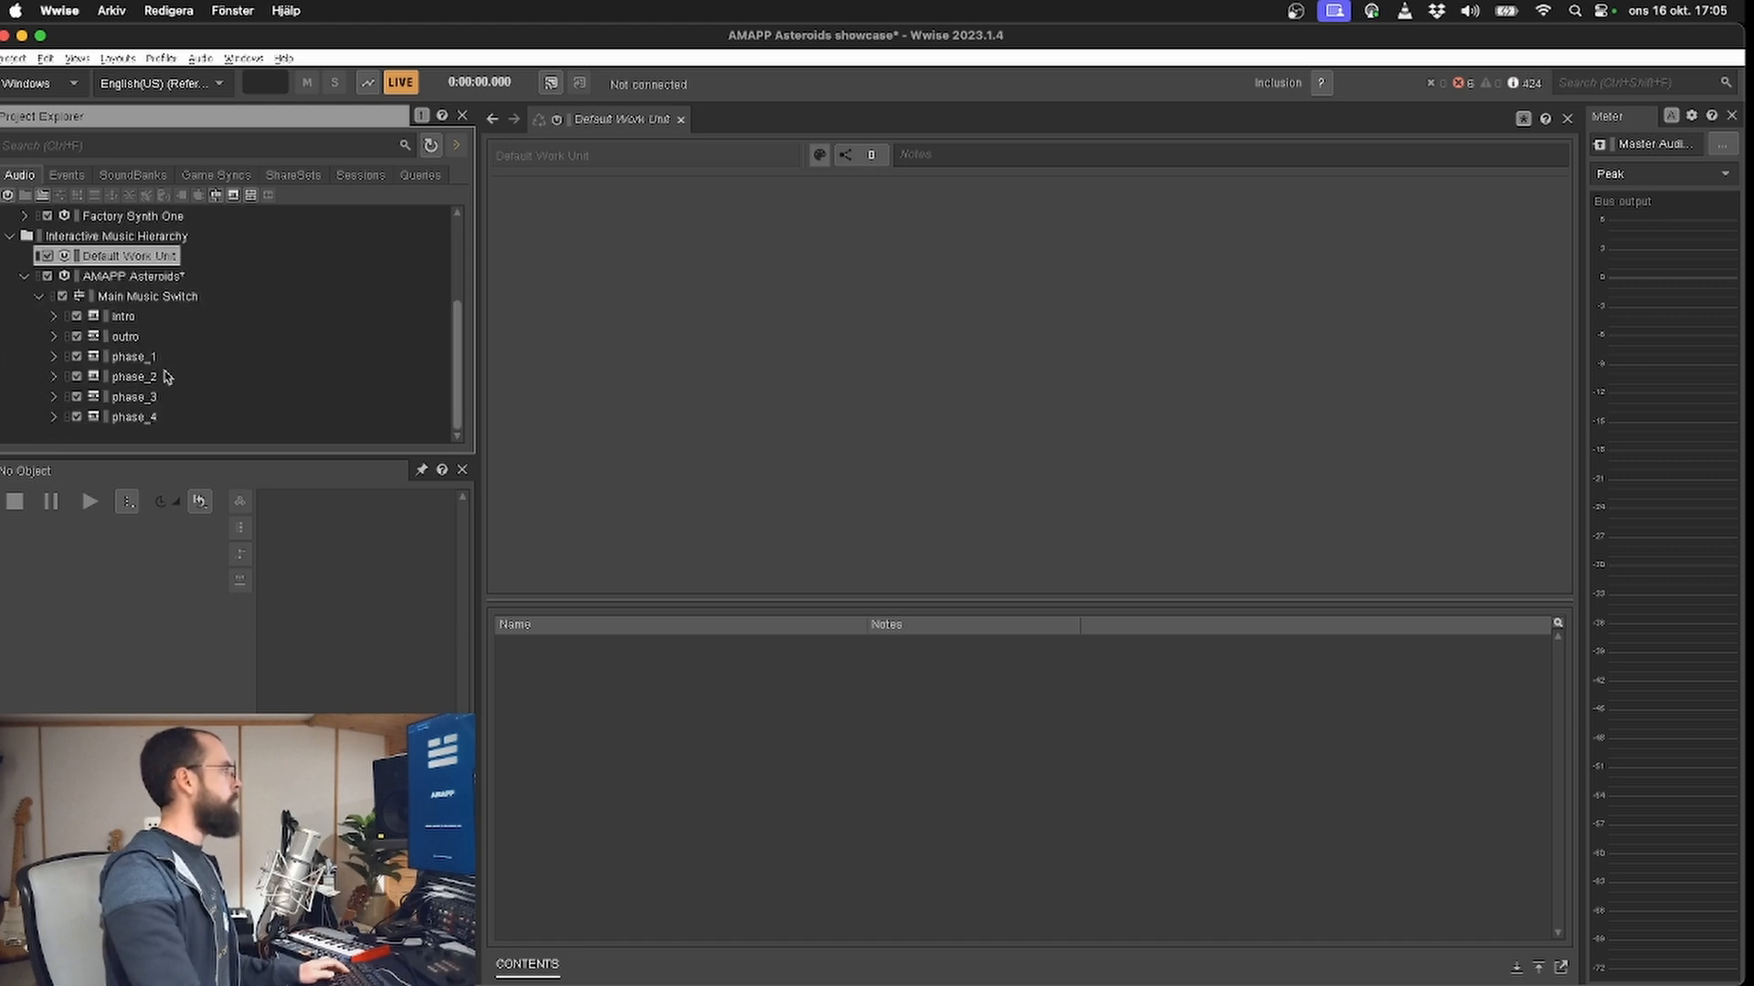
Step: Examine the playlists and music segments of intro, outro and phase_1 under Main Music Switch
{"action": "left_click", "coordinate": [124, 316]}
{"action": "left_click", "coordinate": [53, 336]}
{"action": "left_click", "coordinate": [53, 316]}
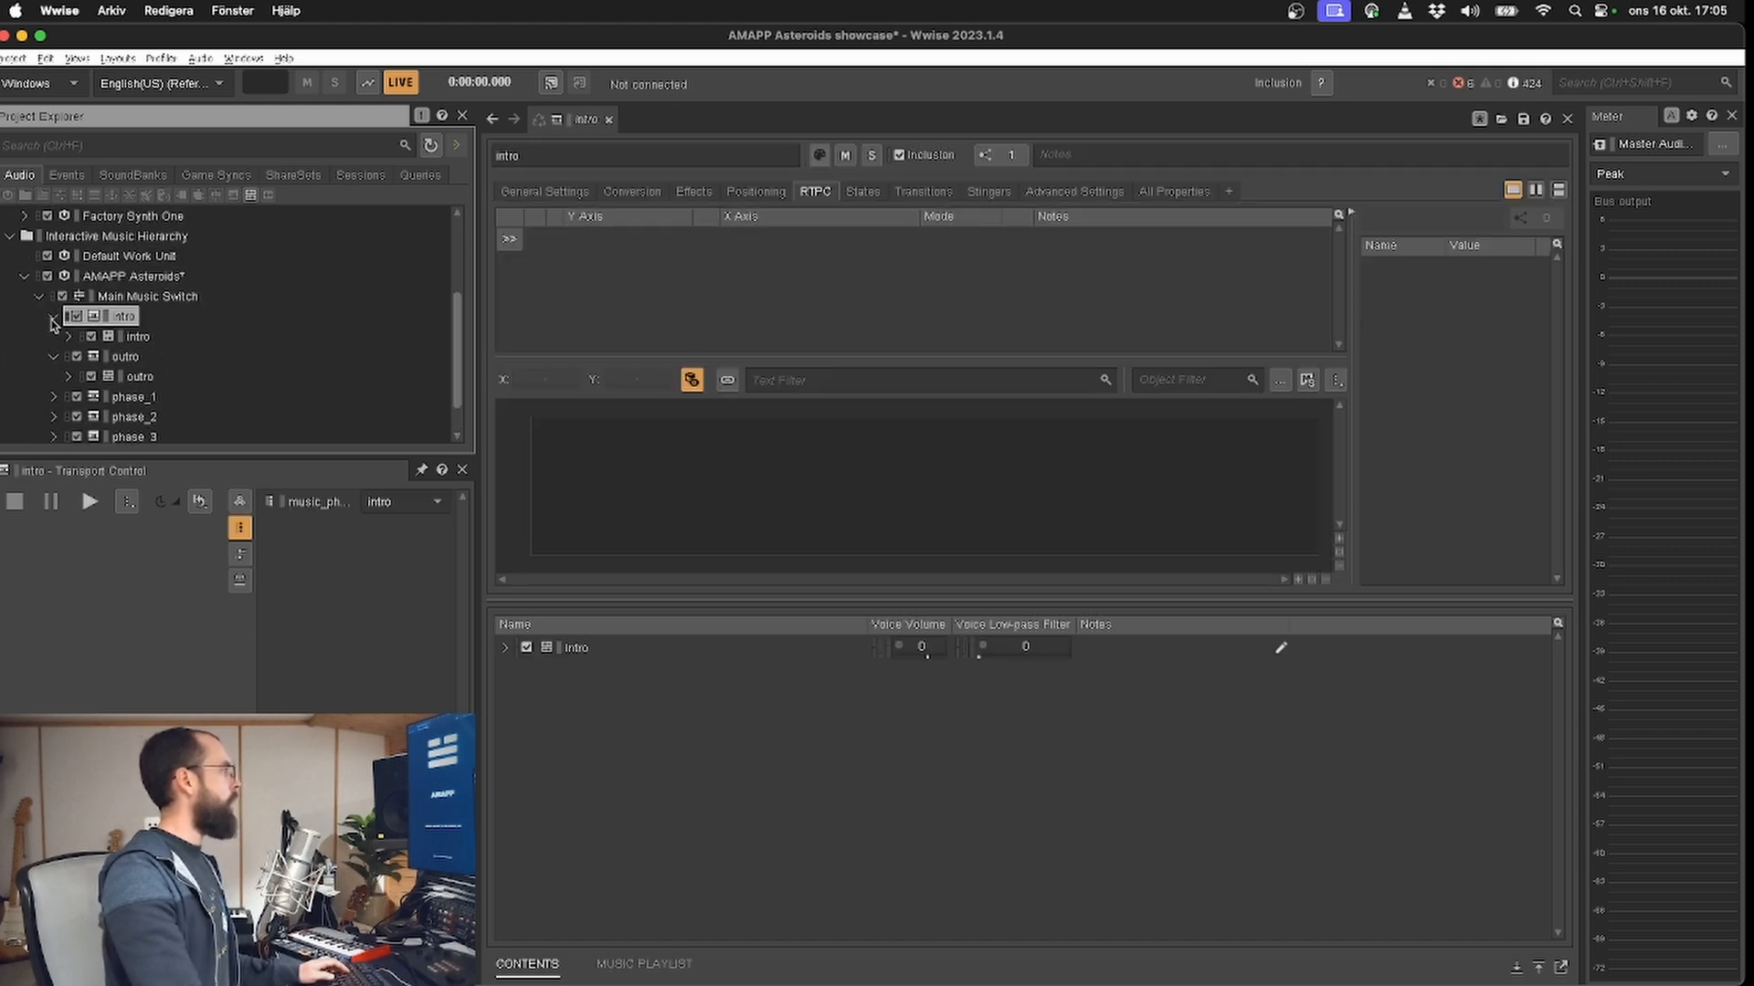
{"action": "left_click", "coordinate": [135, 336]}
{"action": "left_click", "coordinate": [128, 376]}
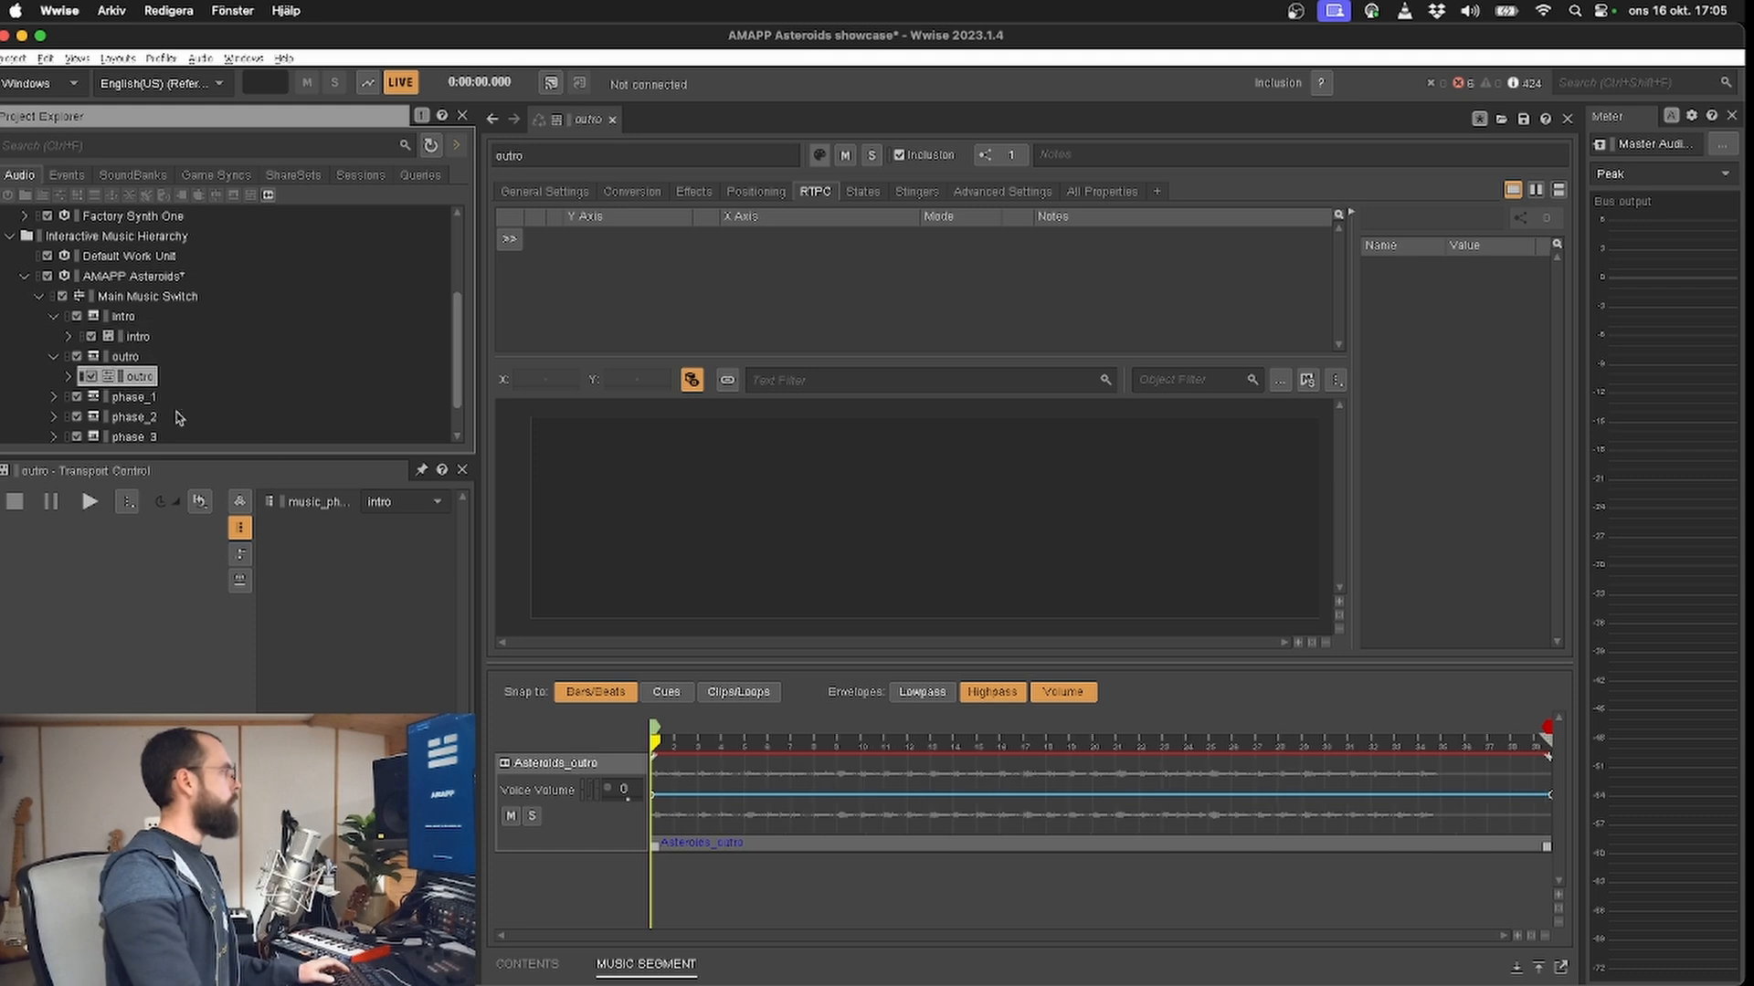
{"action": "scroll", "coordinate": [87, 416], "scroll_direction": "down", "scroll_amount": 1}
{"action": "left_click", "coordinate": [53, 357]}
{"action": "left_click", "coordinate": [109, 376]}
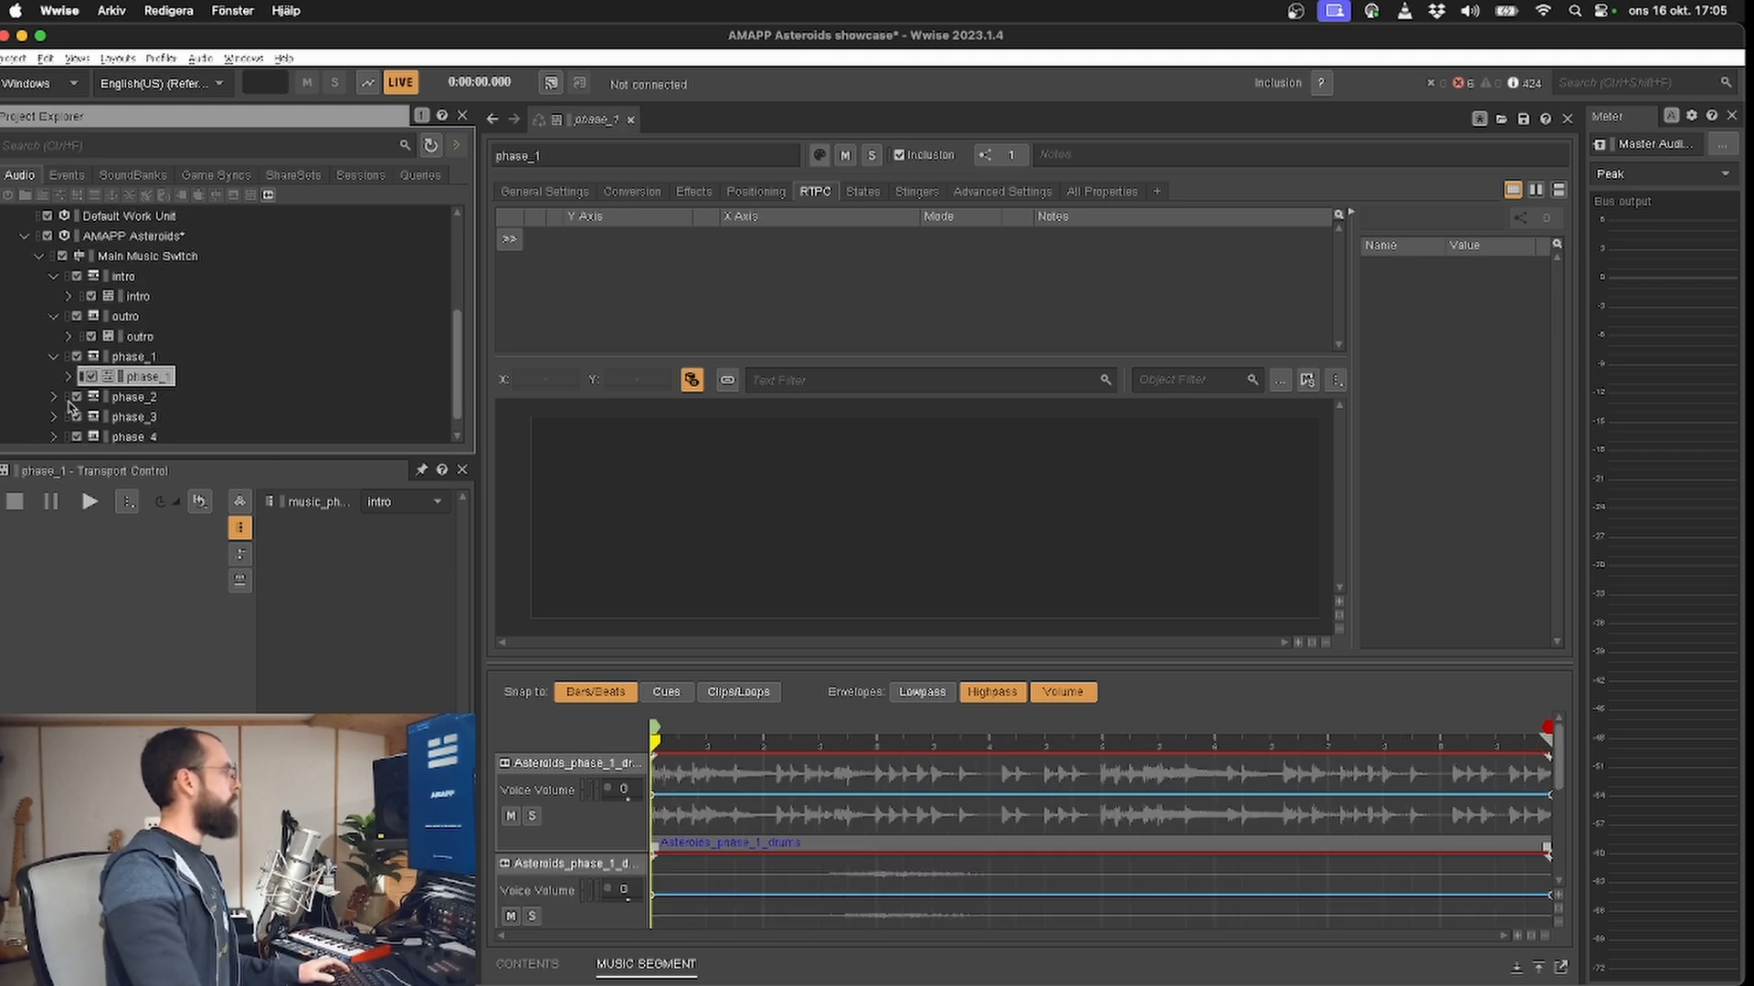
Step: Examine the phase_2, phase_3 and phase_4 playlists, including the music tracks inside the phase_3 and phase_4 segments
{"action": "left_click", "coordinate": [56, 398]}
{"action": "left_click", "coordinate": [56, 398]}
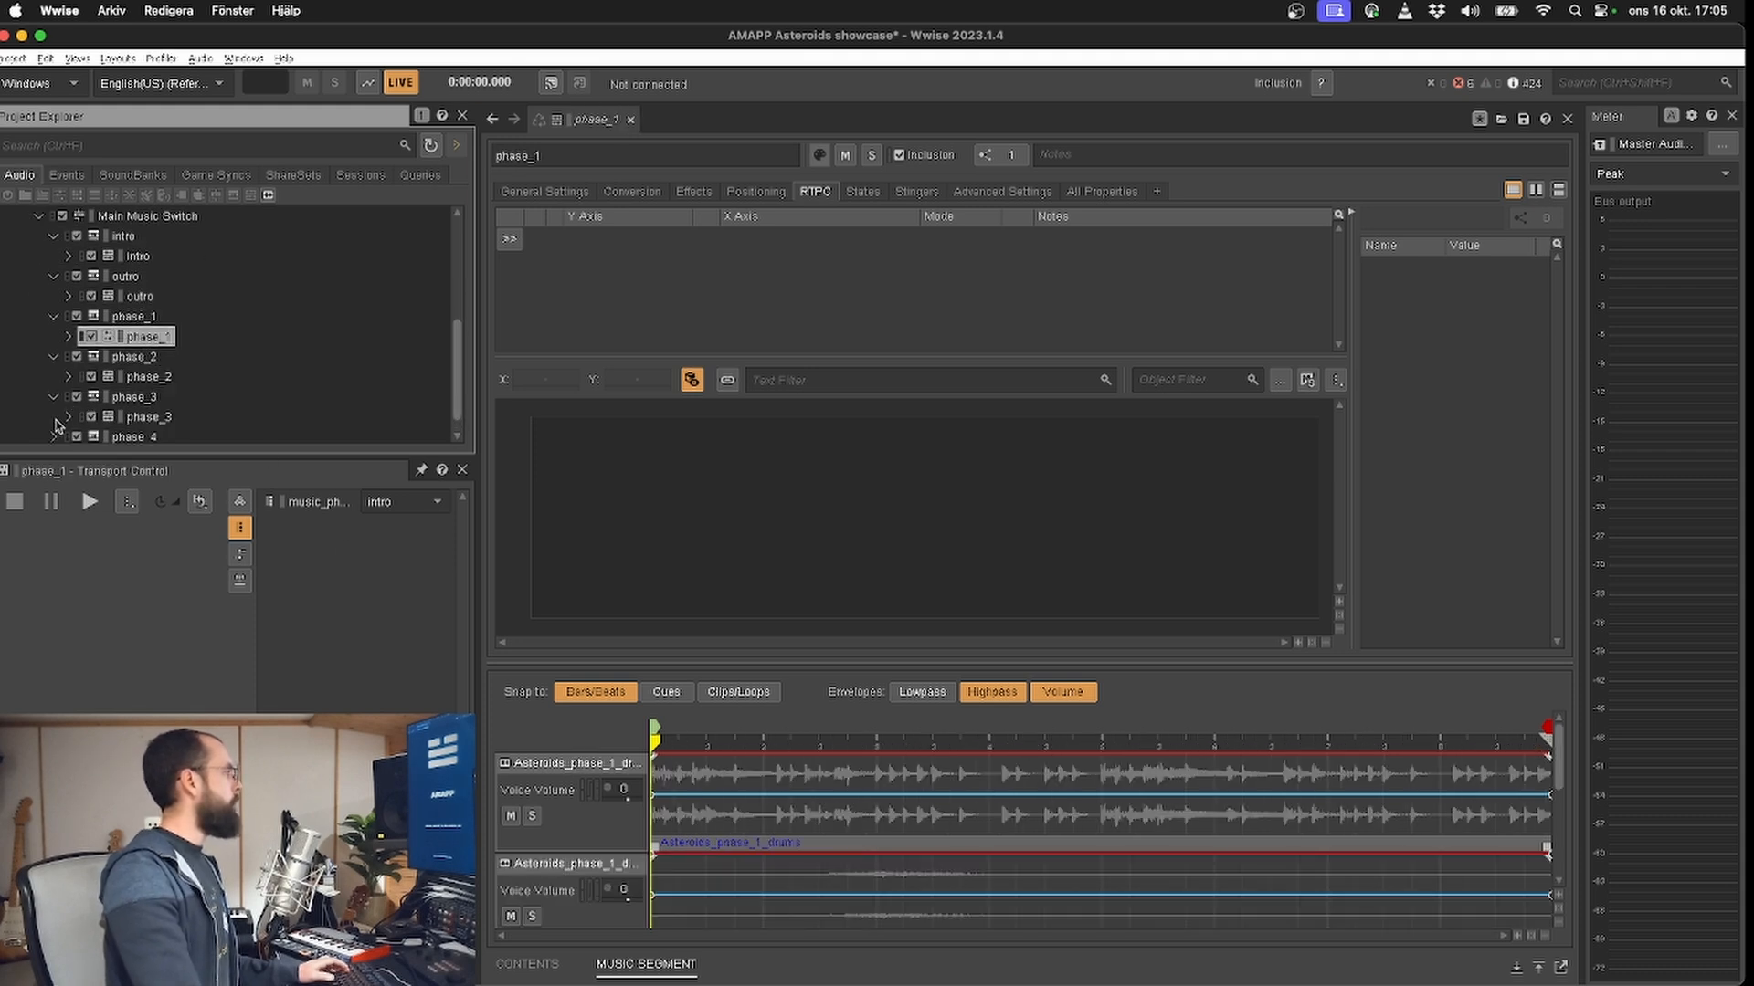
{"action": "scroll", "coordinate": [60, 420], "scroll_direction": "down", "scroll_amount": 1}
{"action": "left_click", "coordinate": [54, 417]}
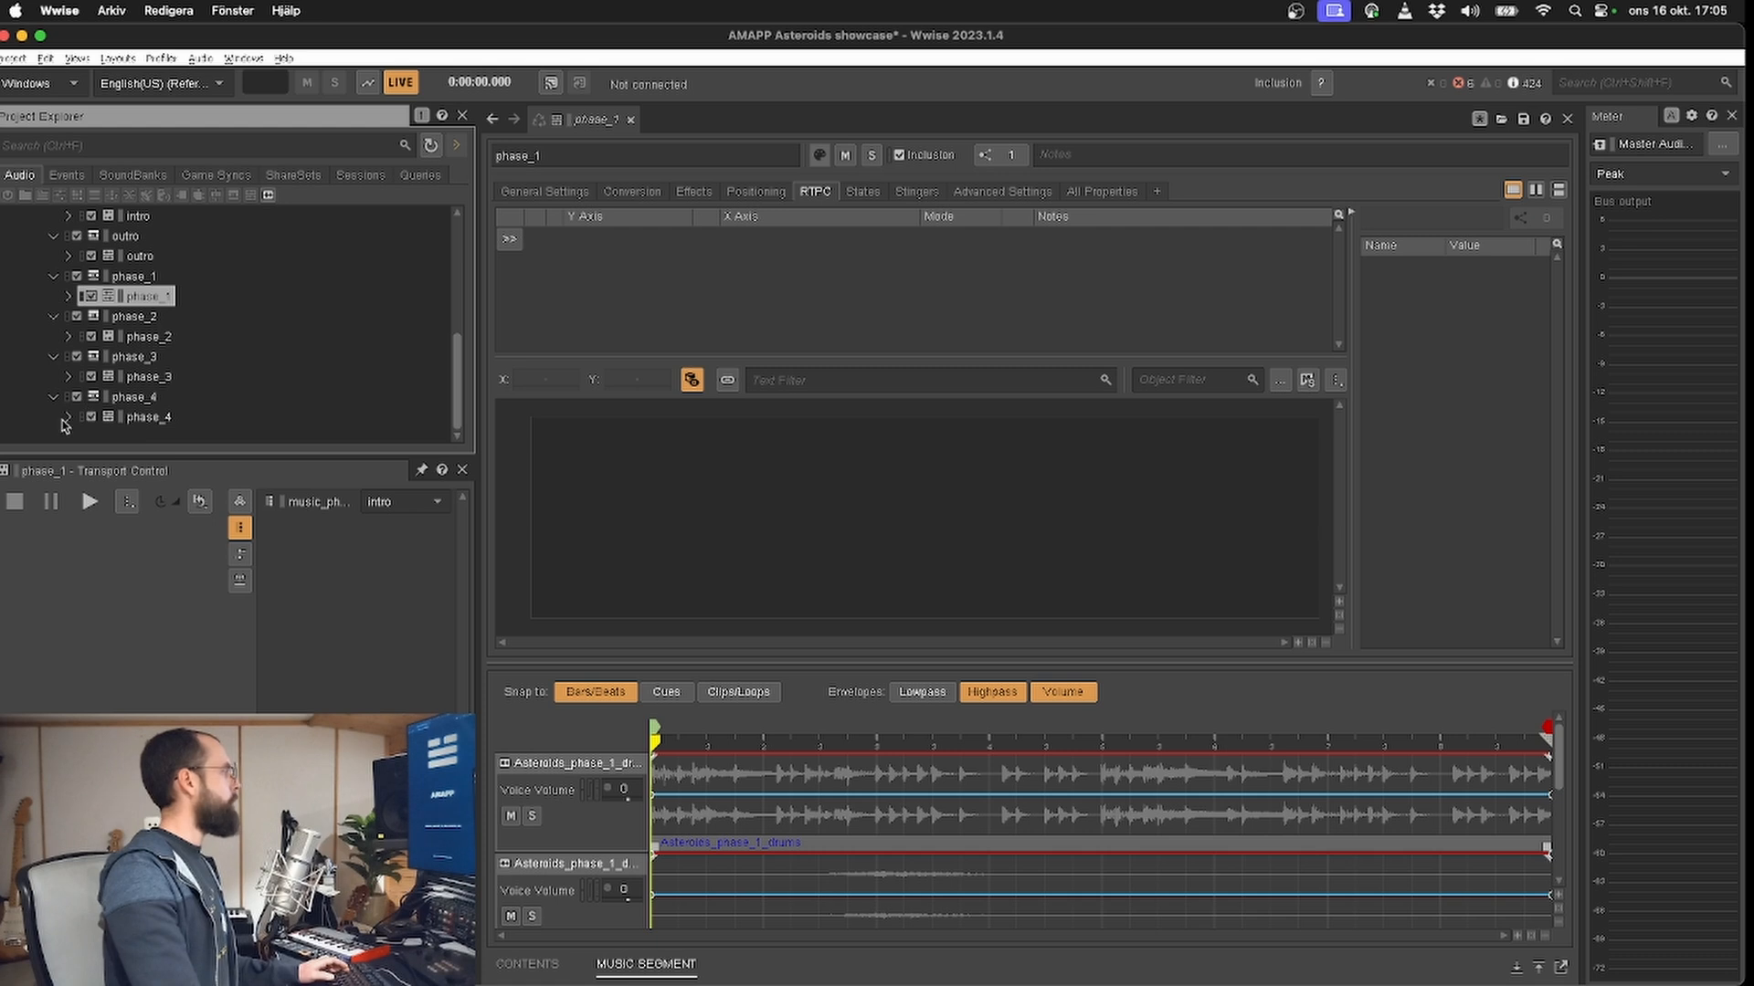
{"action": "left_click", "coordinate": [68, 417]}
{"action": "left_click", "coordinate": [231, 383]}
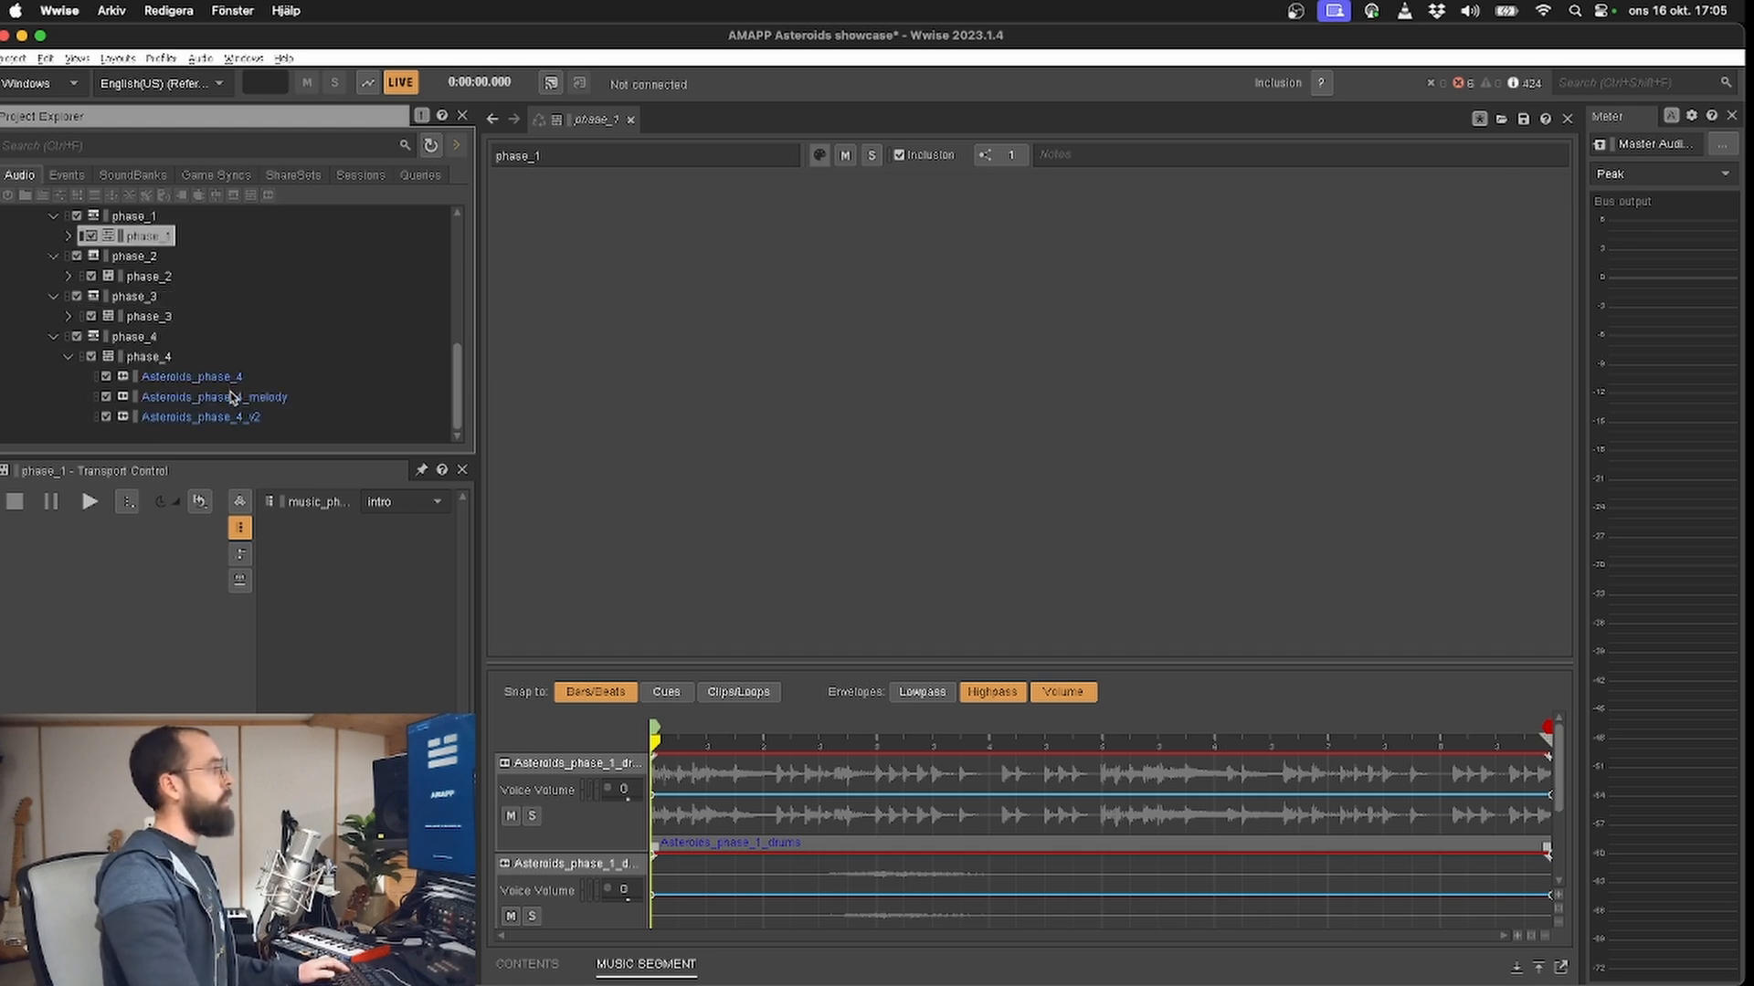
{"action": "left_click", "coordinate": [228, 397]}
{"action": "left_click", "coordinate": [225, 376]}
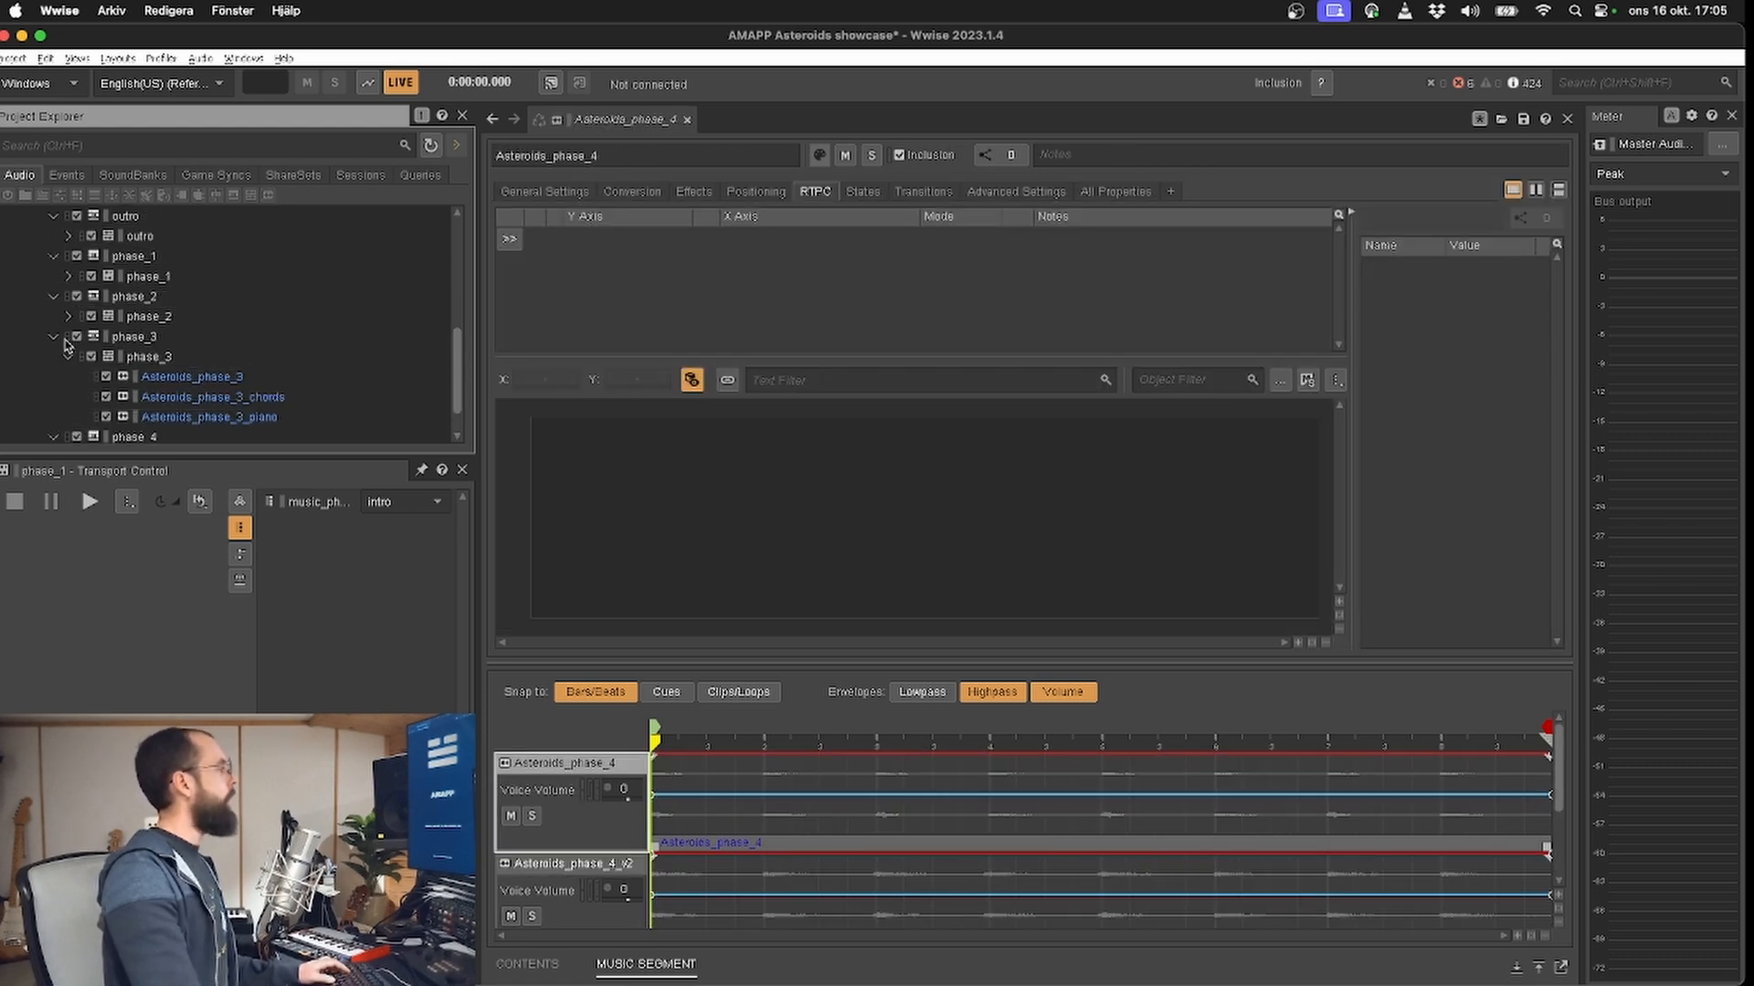
{"action": "left_click", "coordinate": [68, 316]}
{"action": "scroll", "coordinate": [62, 314], "scroll_direction": "up", "scroll_amount": 1}
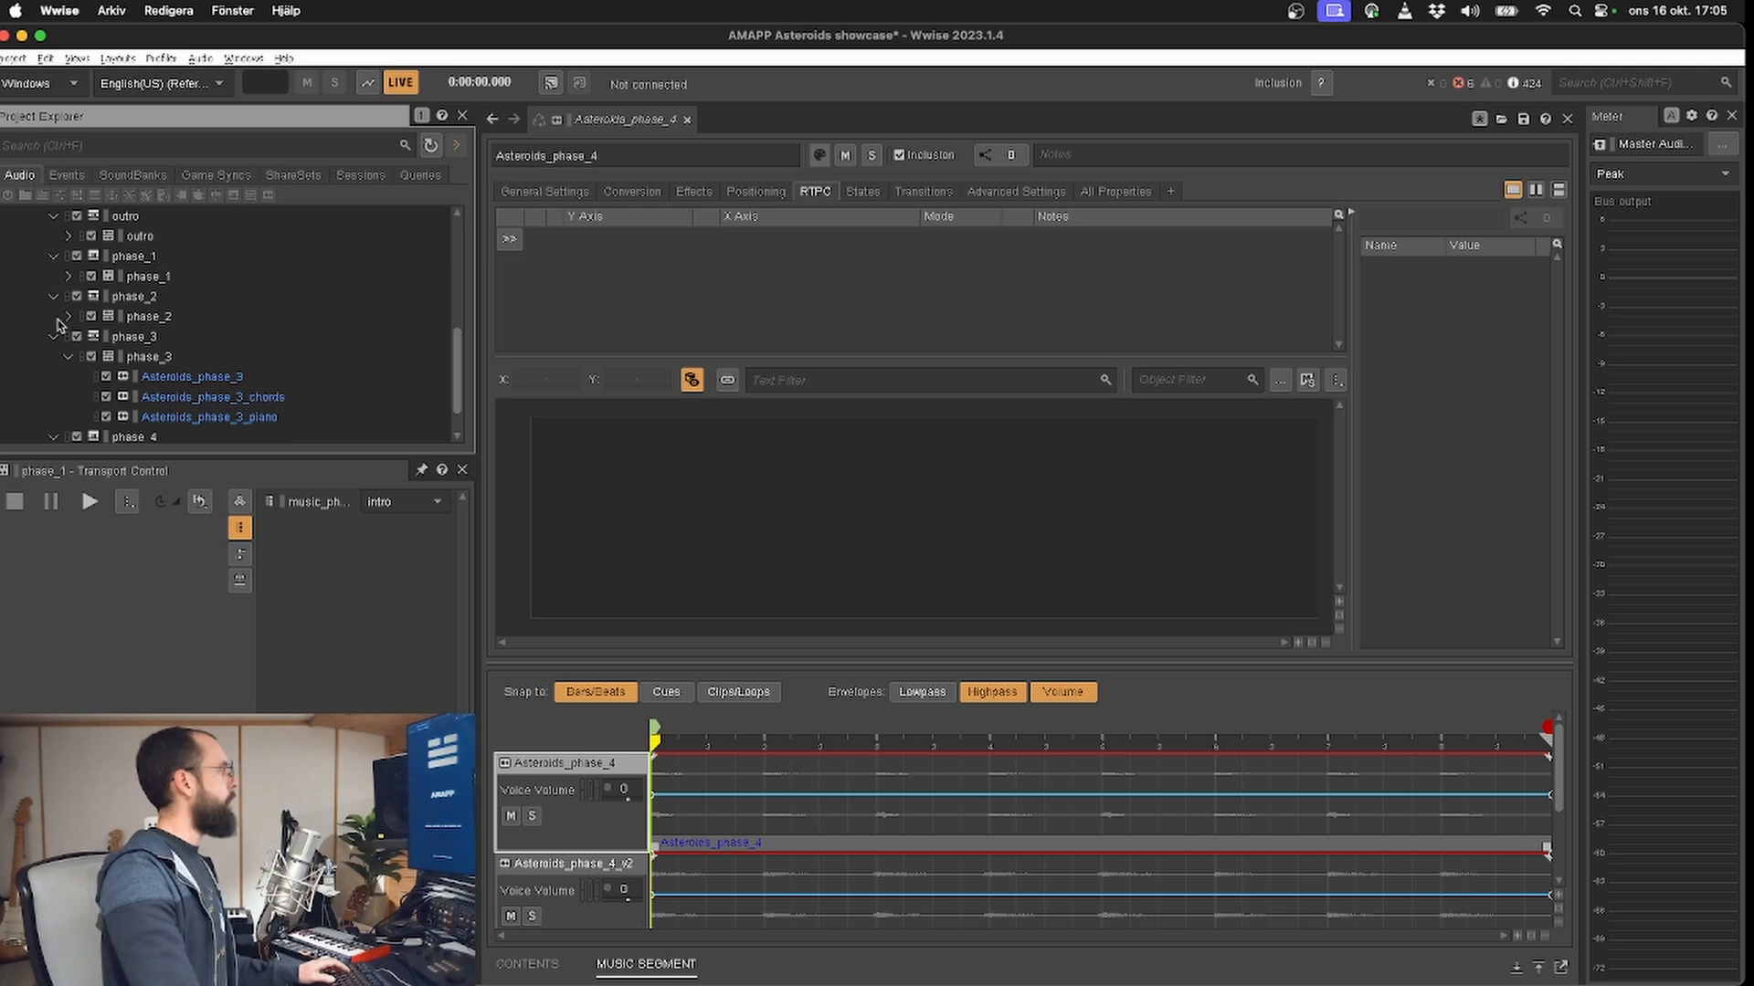
Step: Examine the Music work unit's events, including the music_start, music_resume and bang events
{"action": "left_click", "coordinate": [53, 179]}
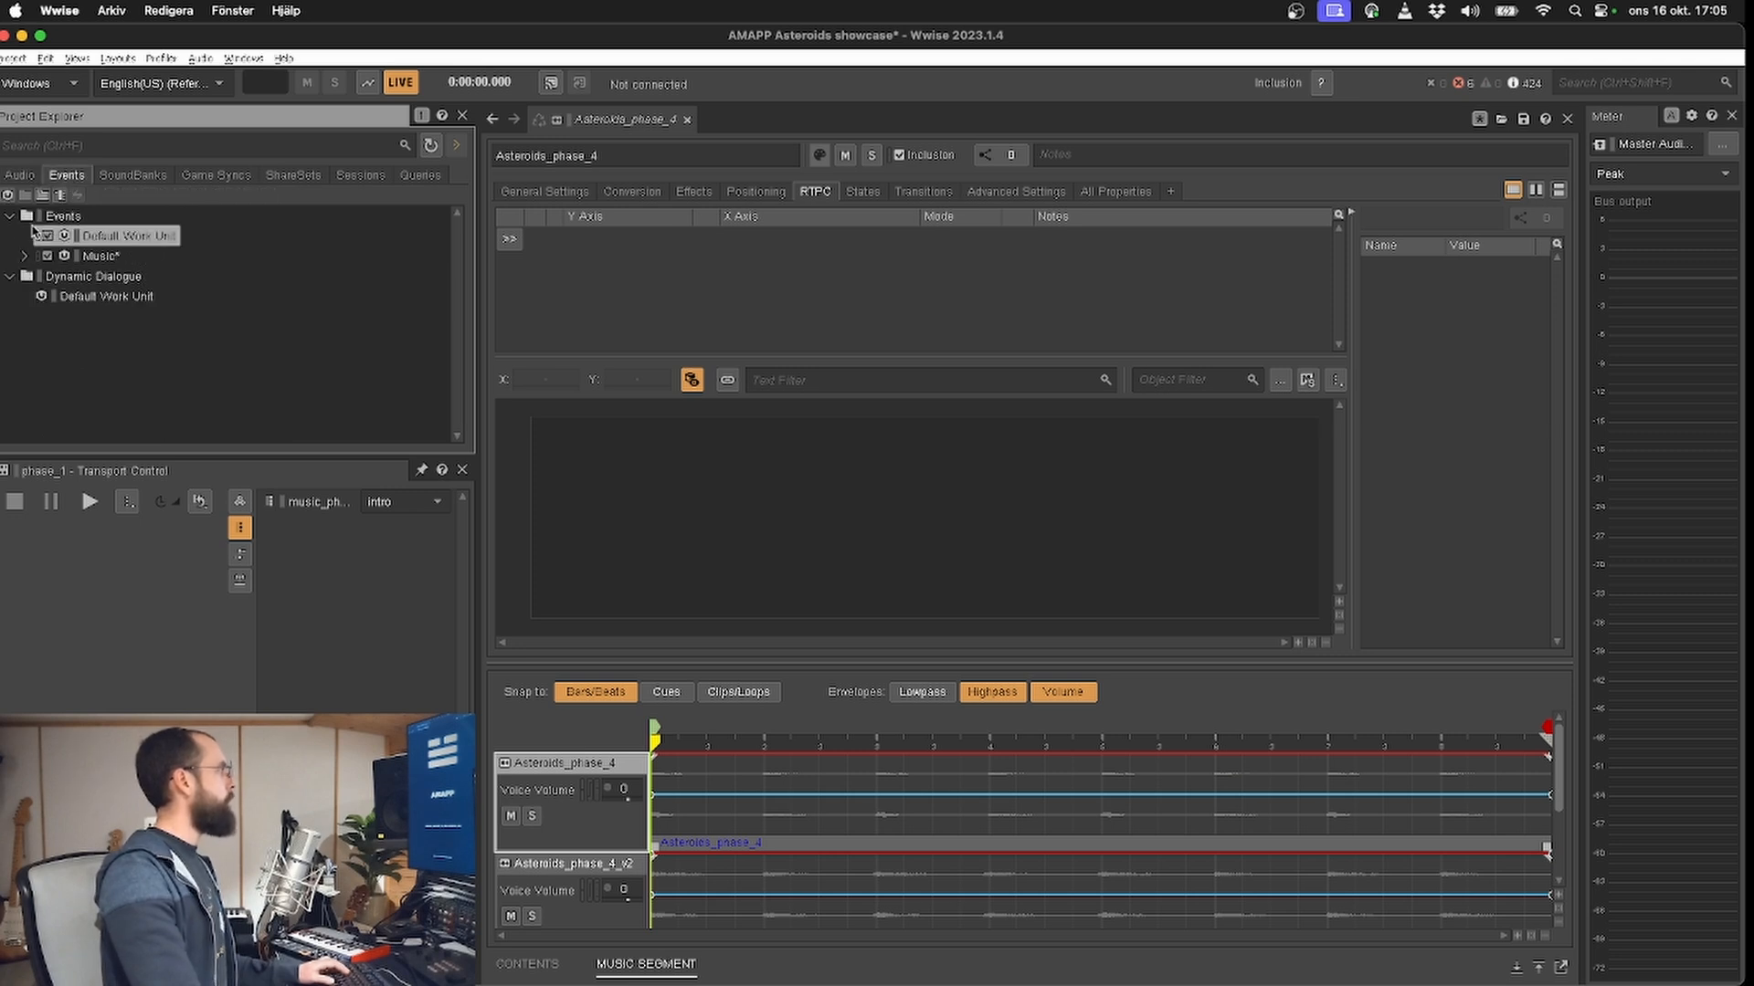
{"action": "left_click", "coordinate": [26, 256]}
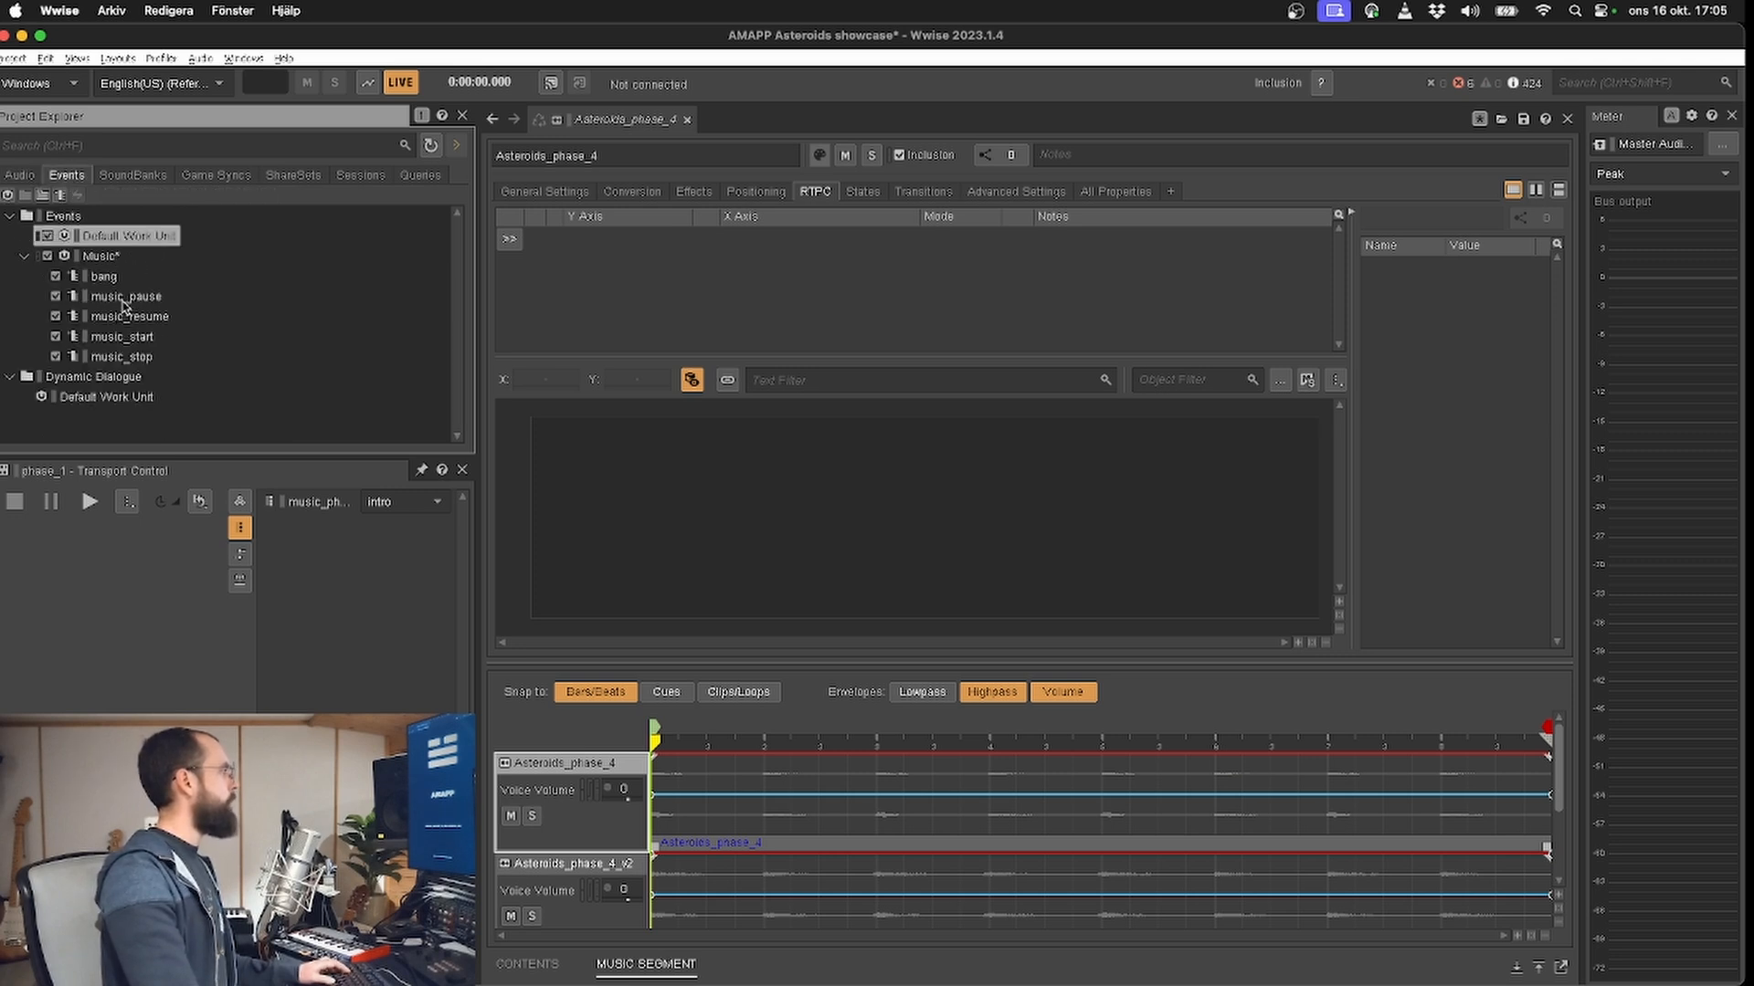
{"action": "left_click", "coordinate": [126, 316]}
{"action": "left_click", "coordinate": [137, 337]}
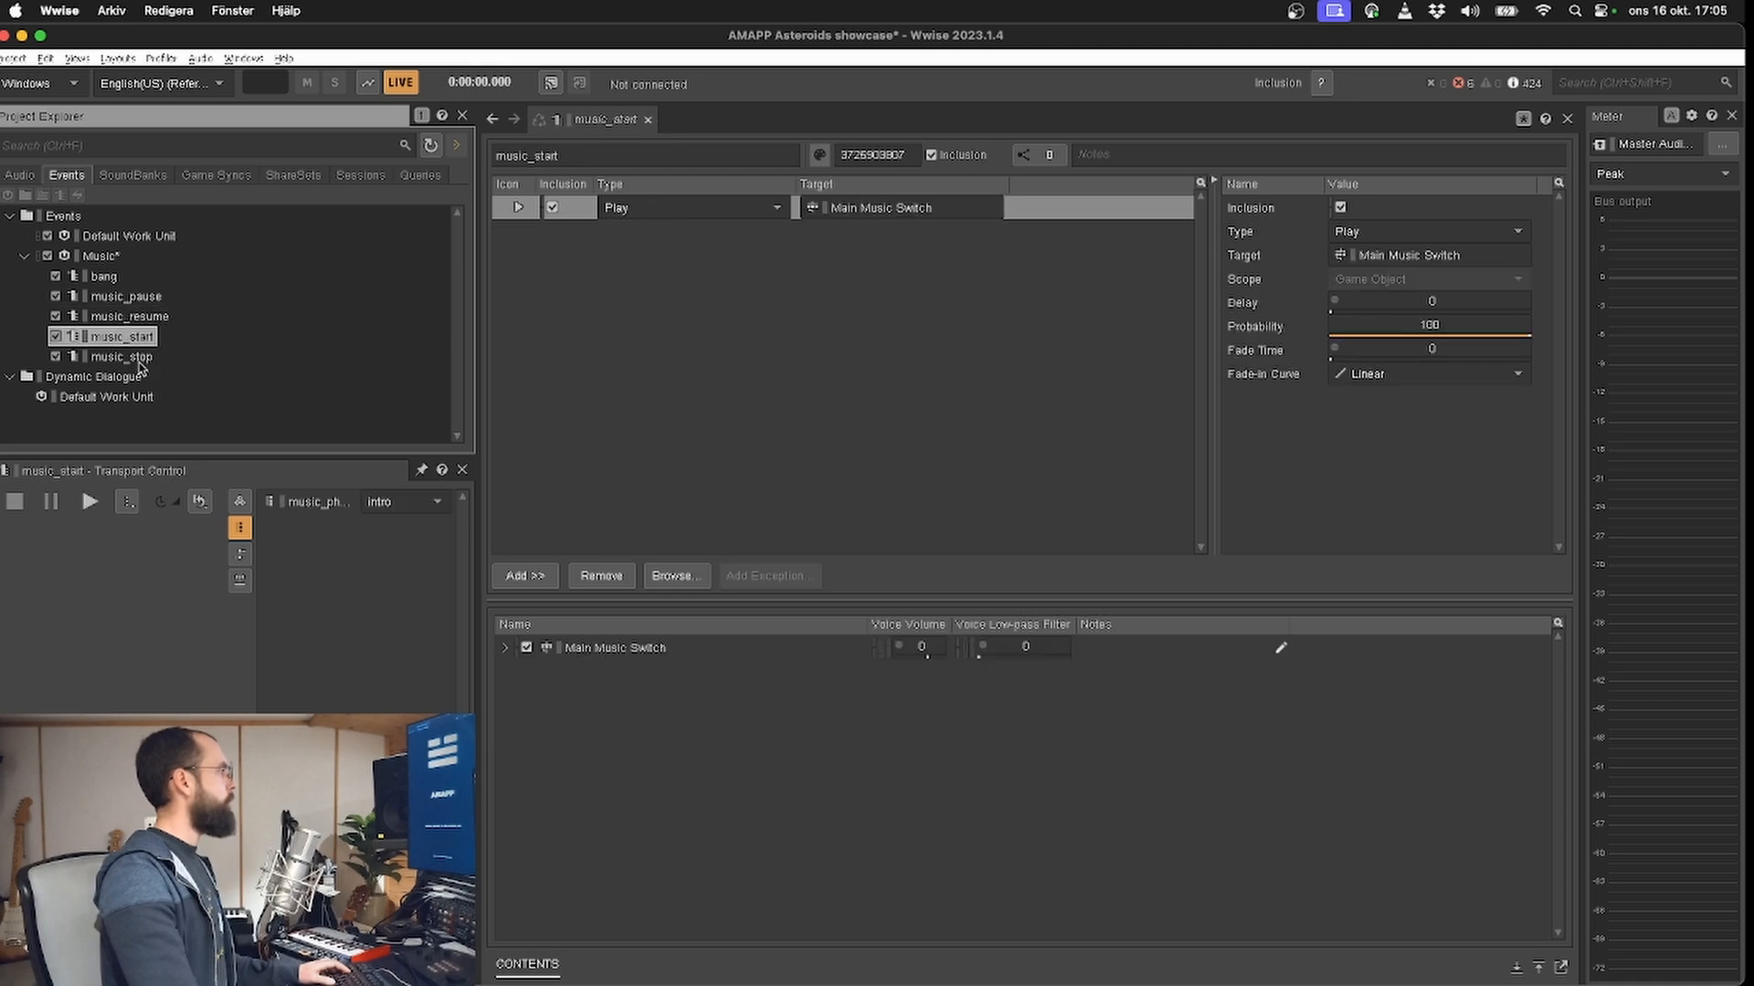
{"action": "left_click", "coordinate": [133, 318]}
{"action": "left_click", "coordinate": [112, 279]}
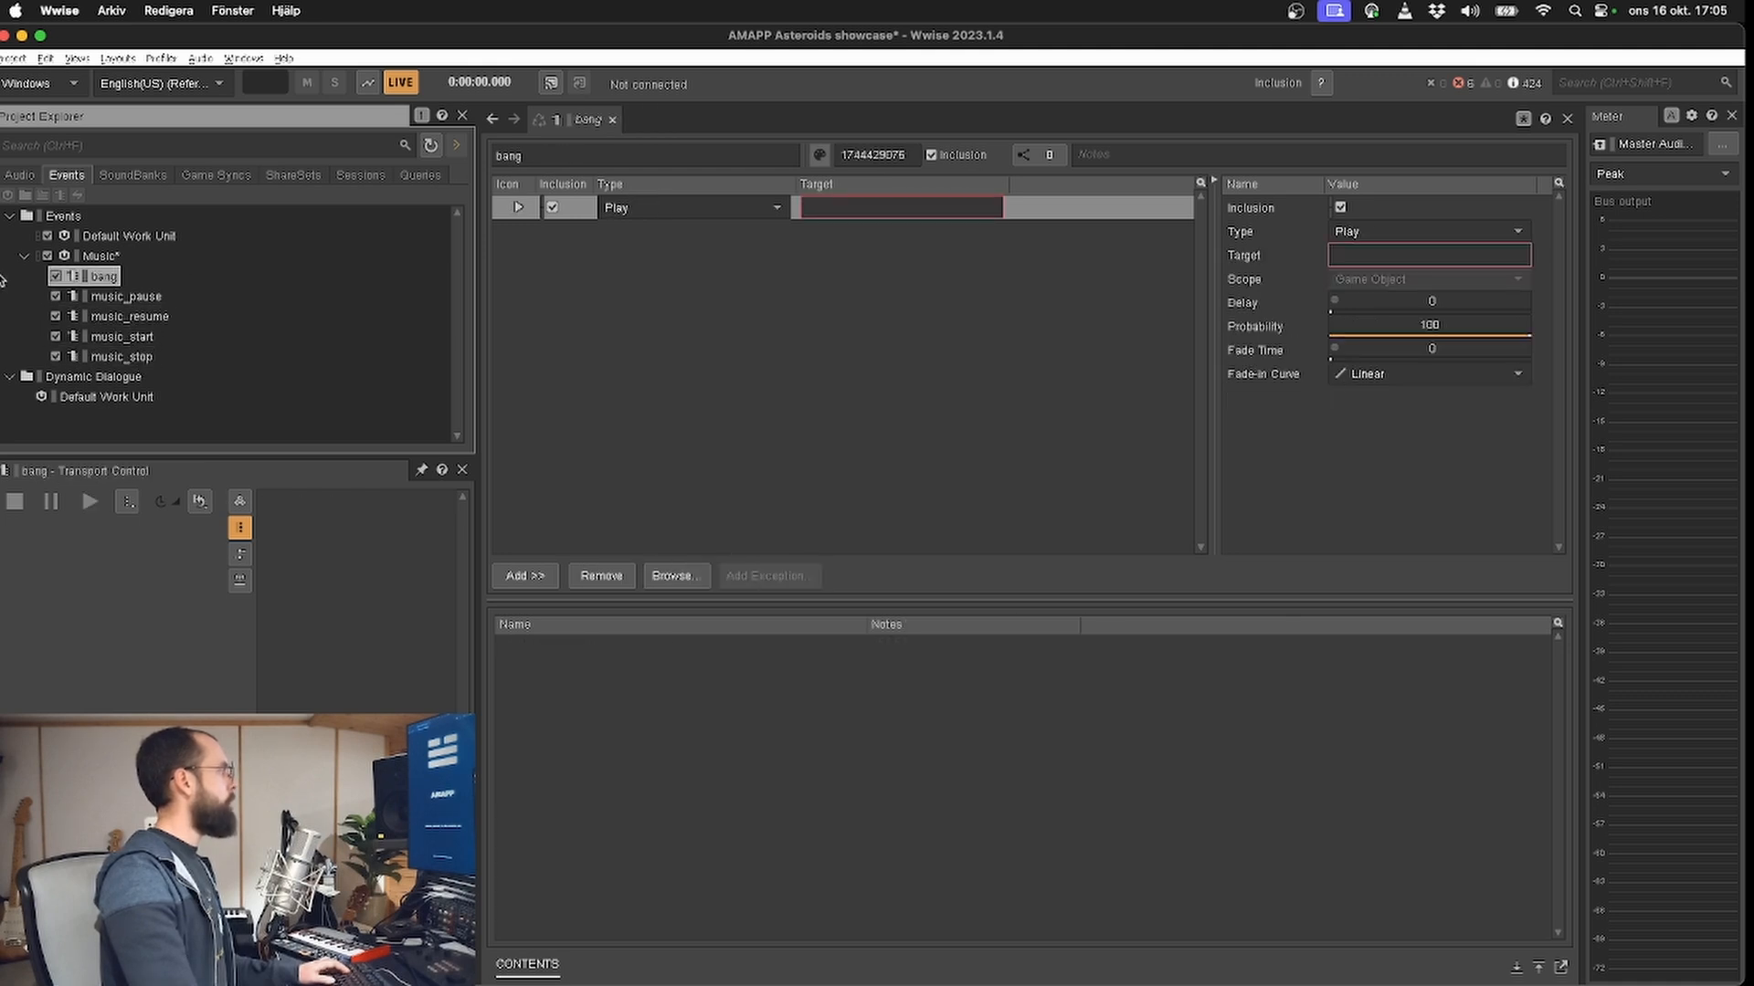
Step: Examine the music_phase switch group in the Game Syncs and its intro, outro and phase_1 to phase_4 switches
{"action": "left_click", "coordinate": [216, 175]}
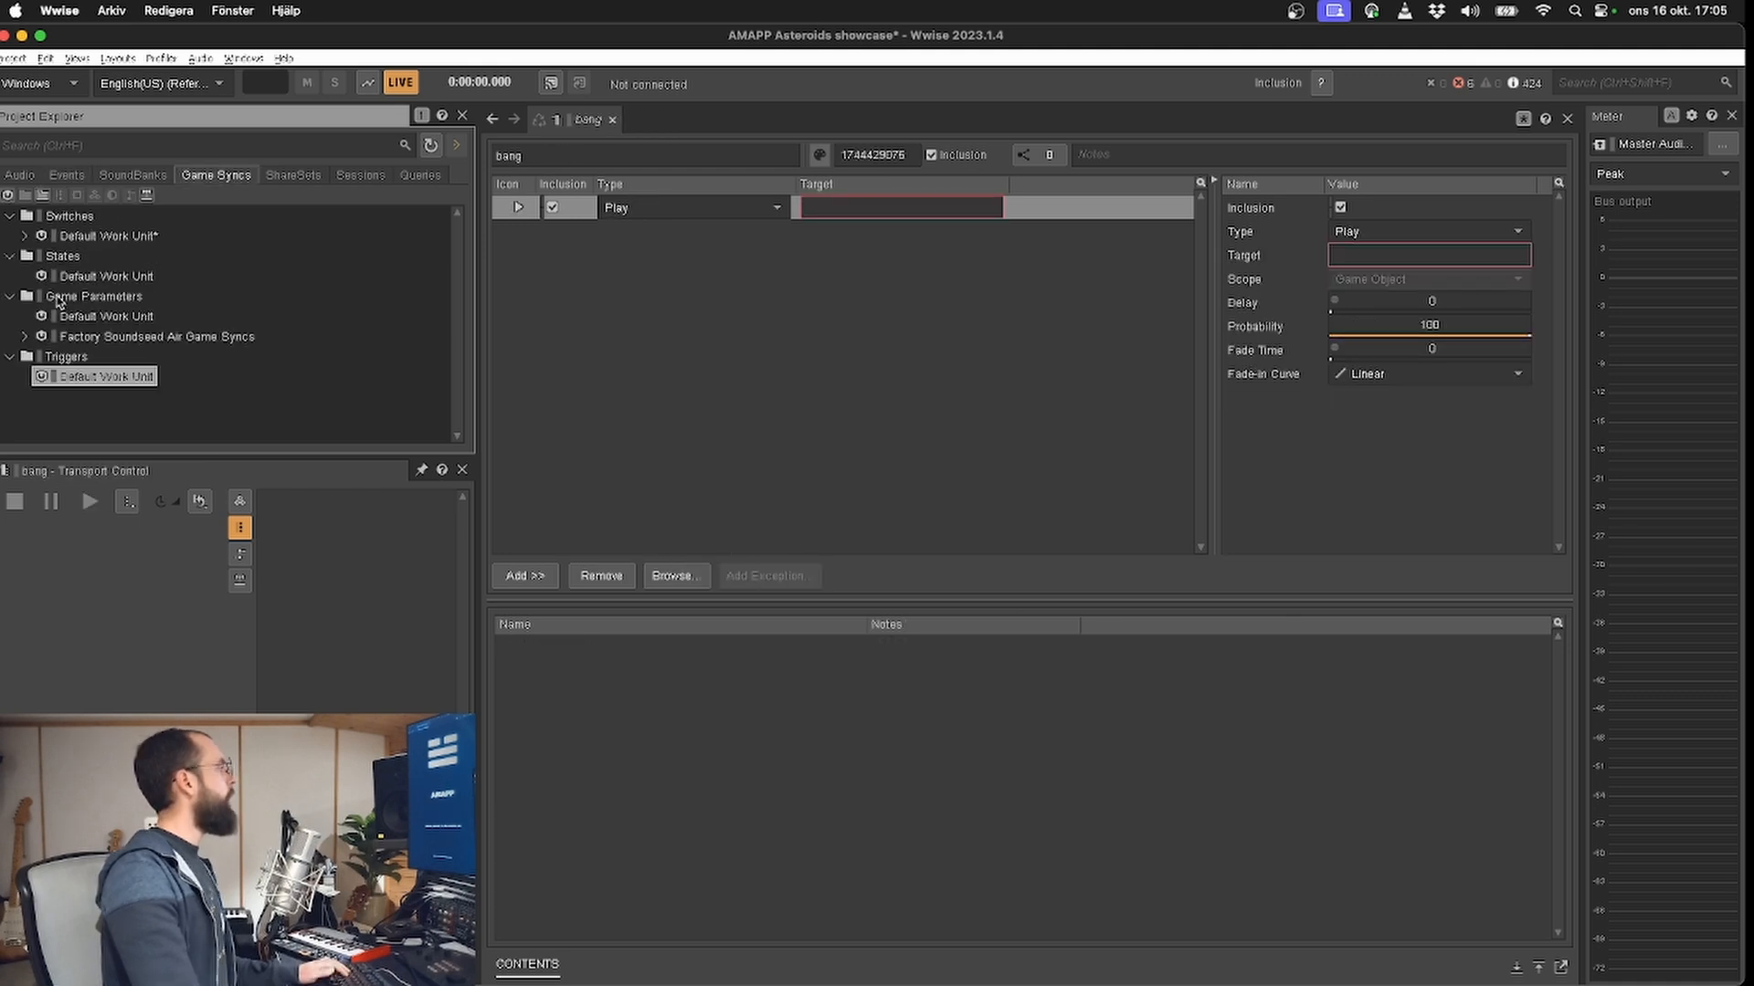
{"action": "left_click", "coordinate": [24, 237]}
{"action": "left_click", "coordinate": [39, 256]}
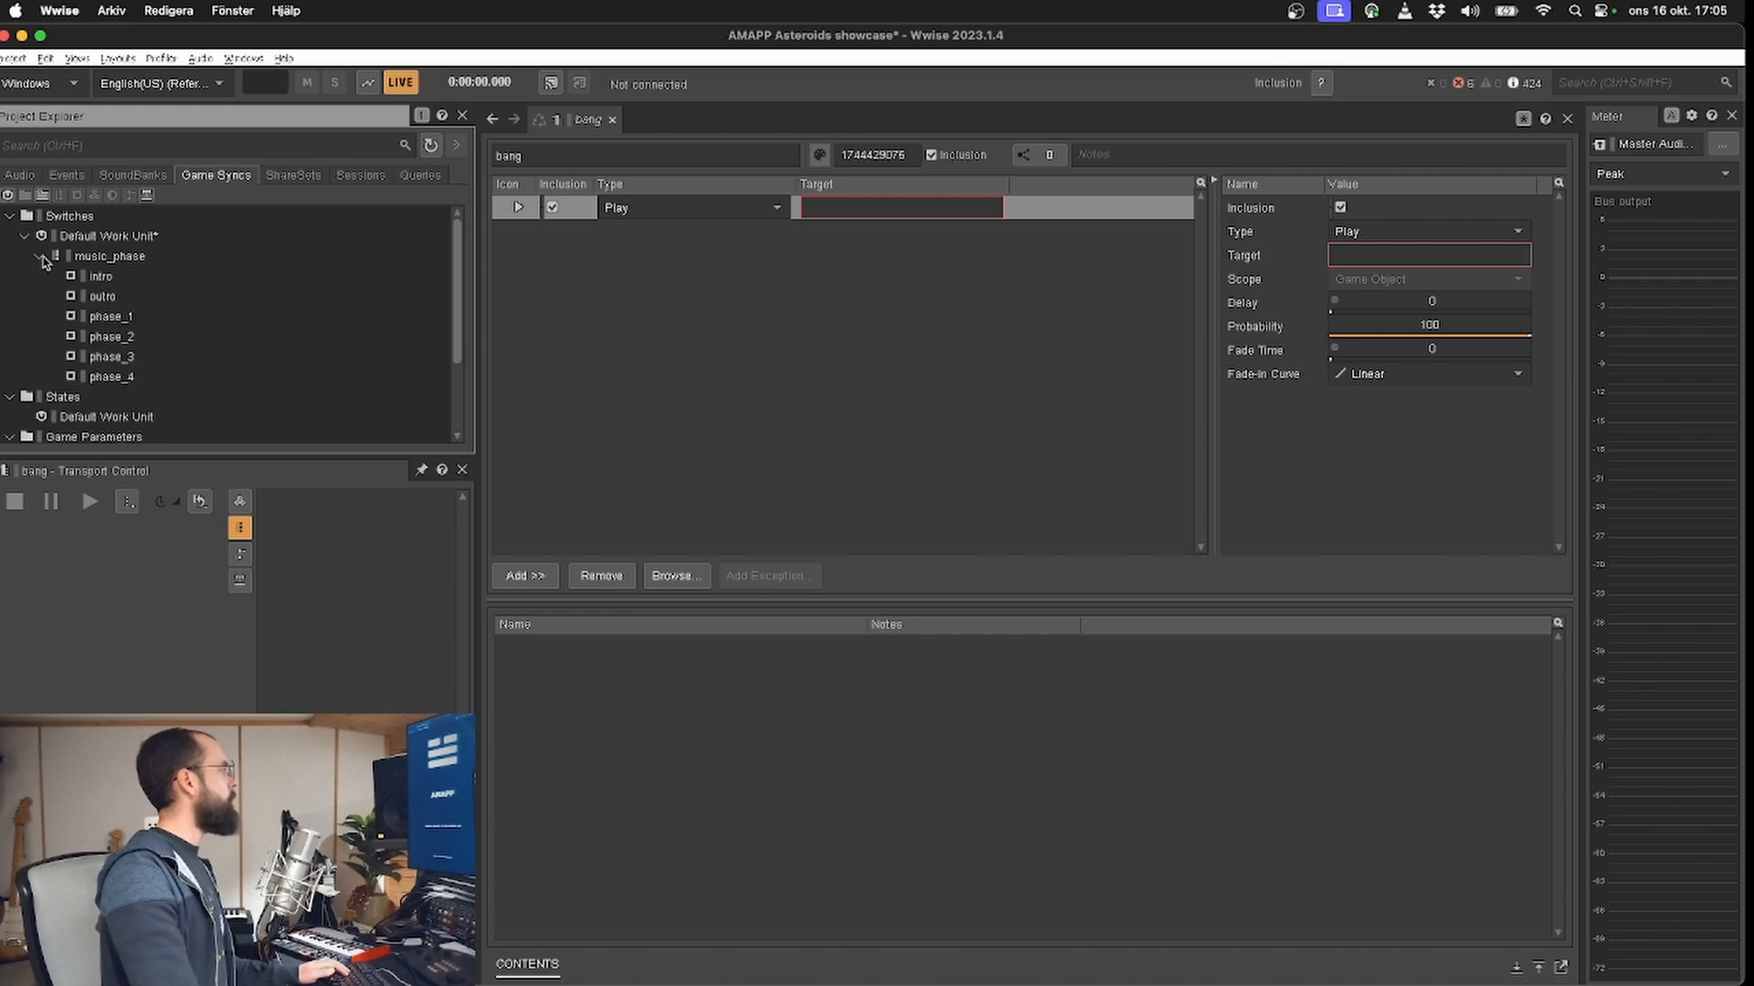
{"action": "left_click", "coordinate": [101, 278]}
{"action": "left_click", "coordinate": [105, 297]}
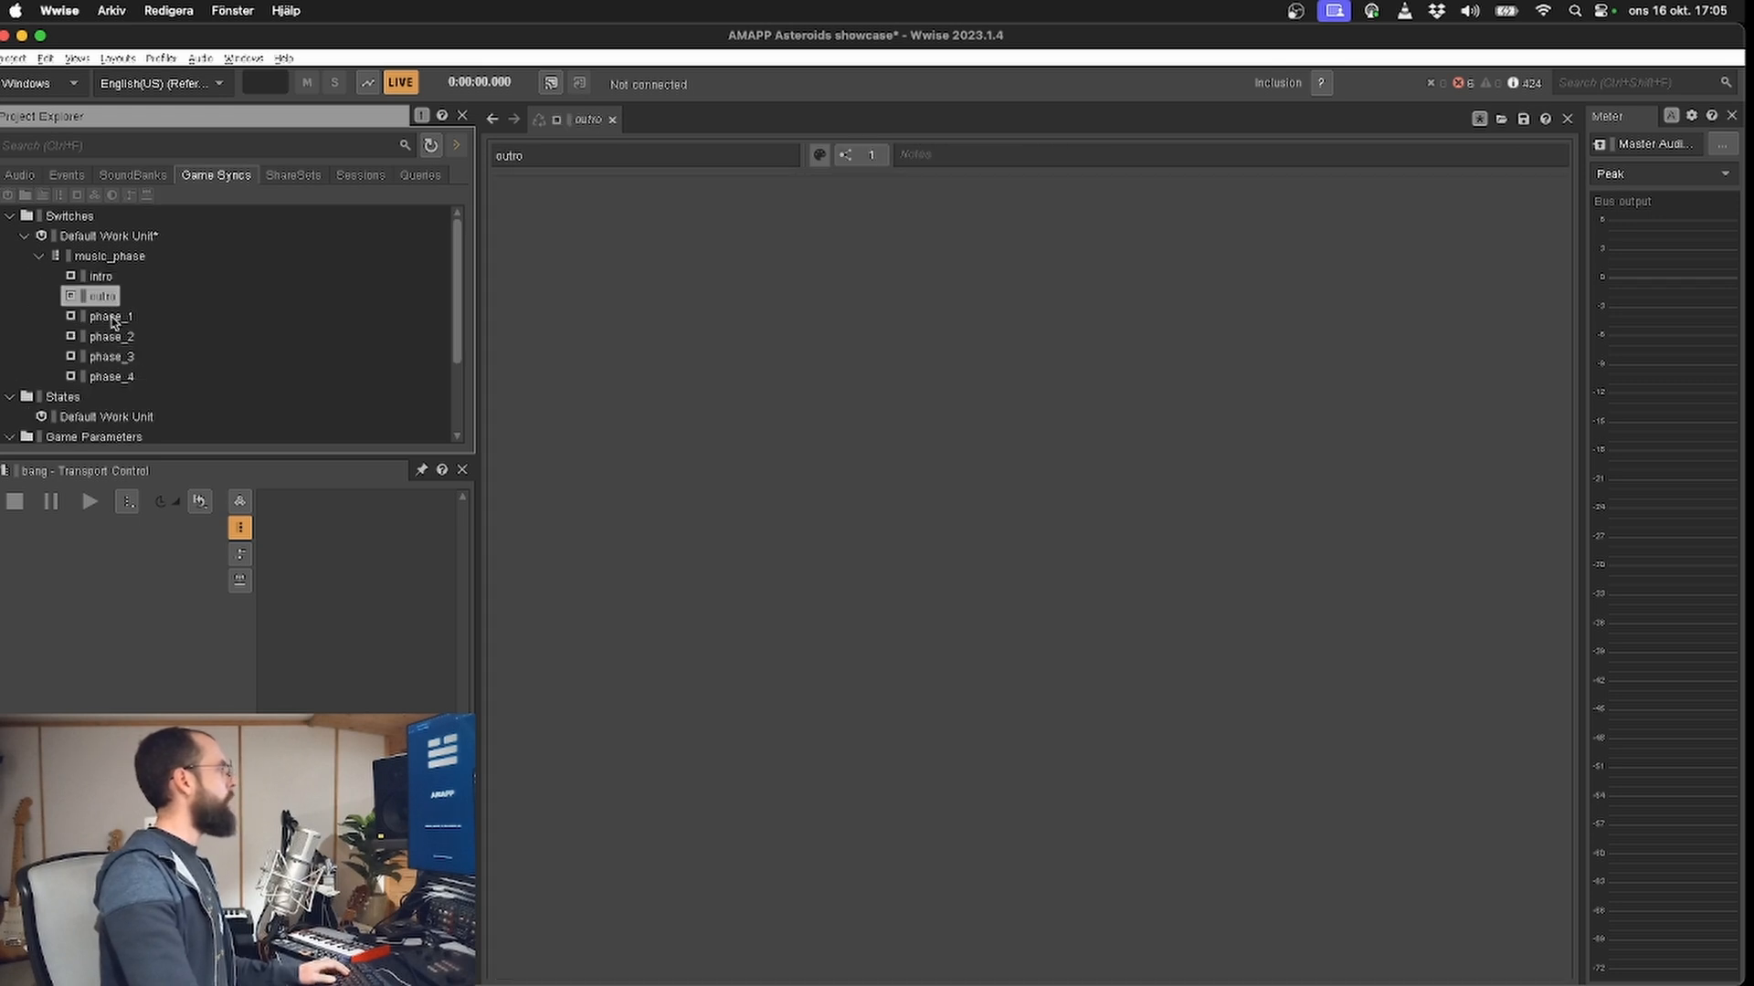
{"action": "left_click", "coordinate": [111, 318]}
{"action": "left_click", "coordinate": [114, 338]}
{"action": "left_click", "coordinate": [117, 358]}
{"action": "left_click", "coordinate": [119, 378]}
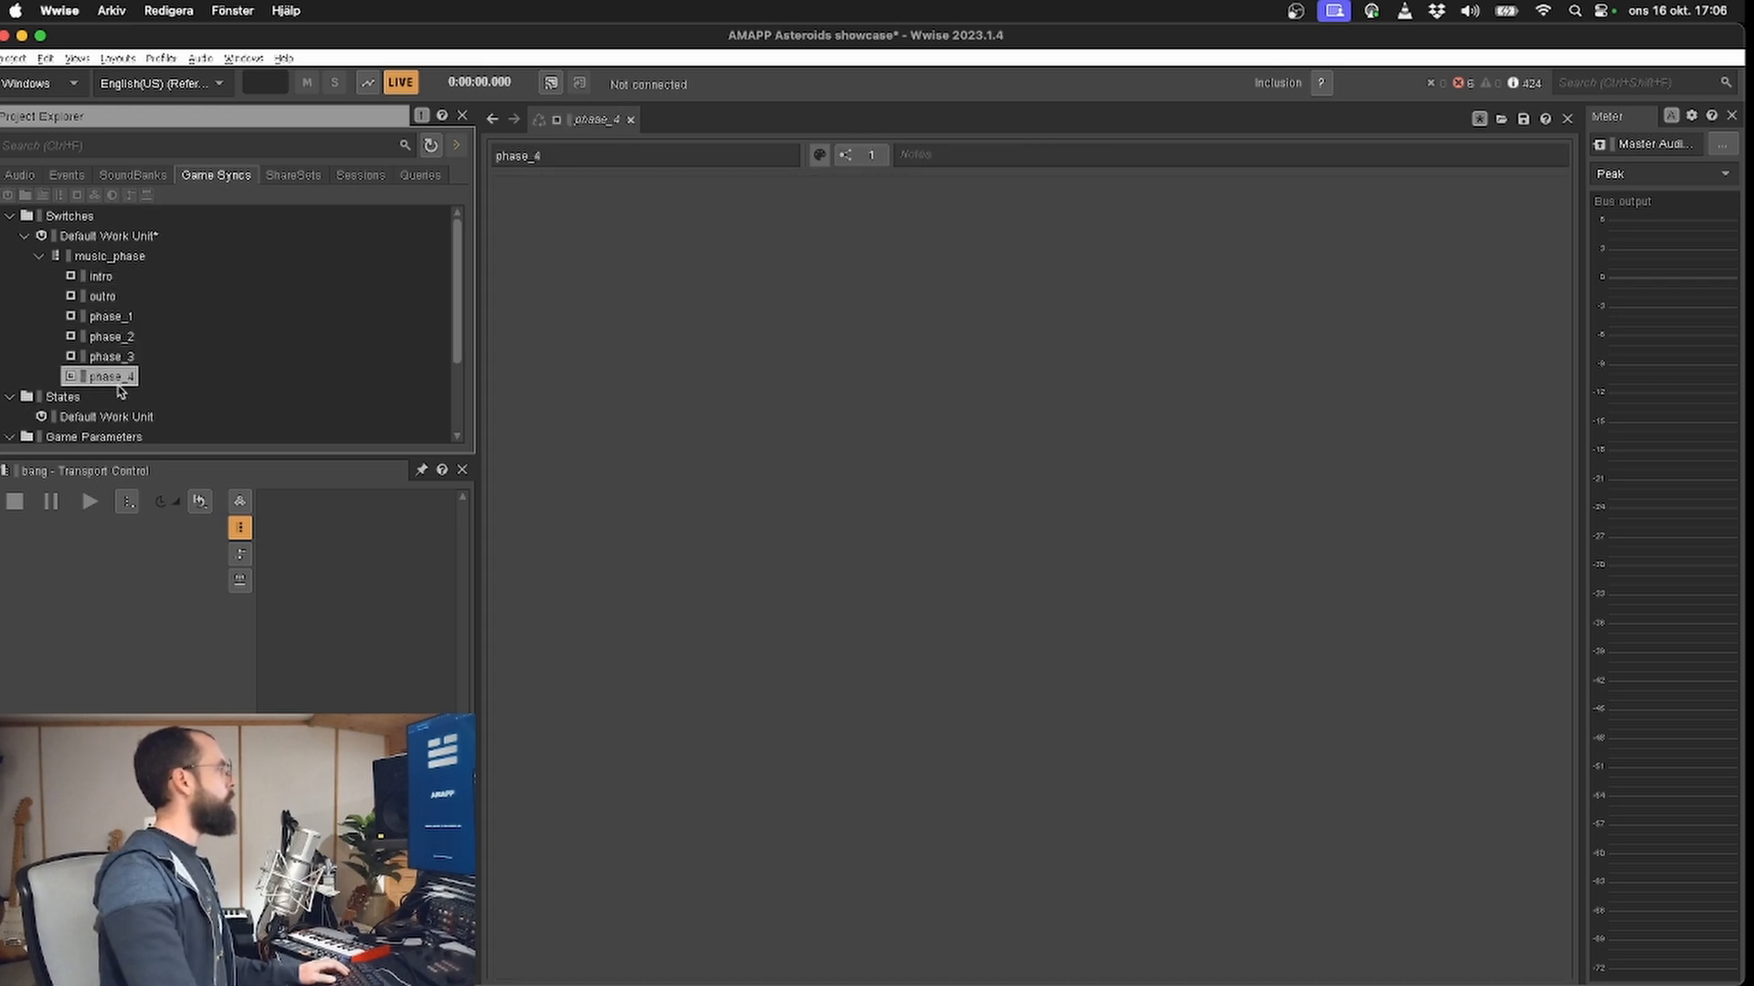
Step: Return to the audio hierarchy, select Main Music Switch and audition it with music_phase set to intro
{"action": "left_click", "coordinate": [20, 175]}
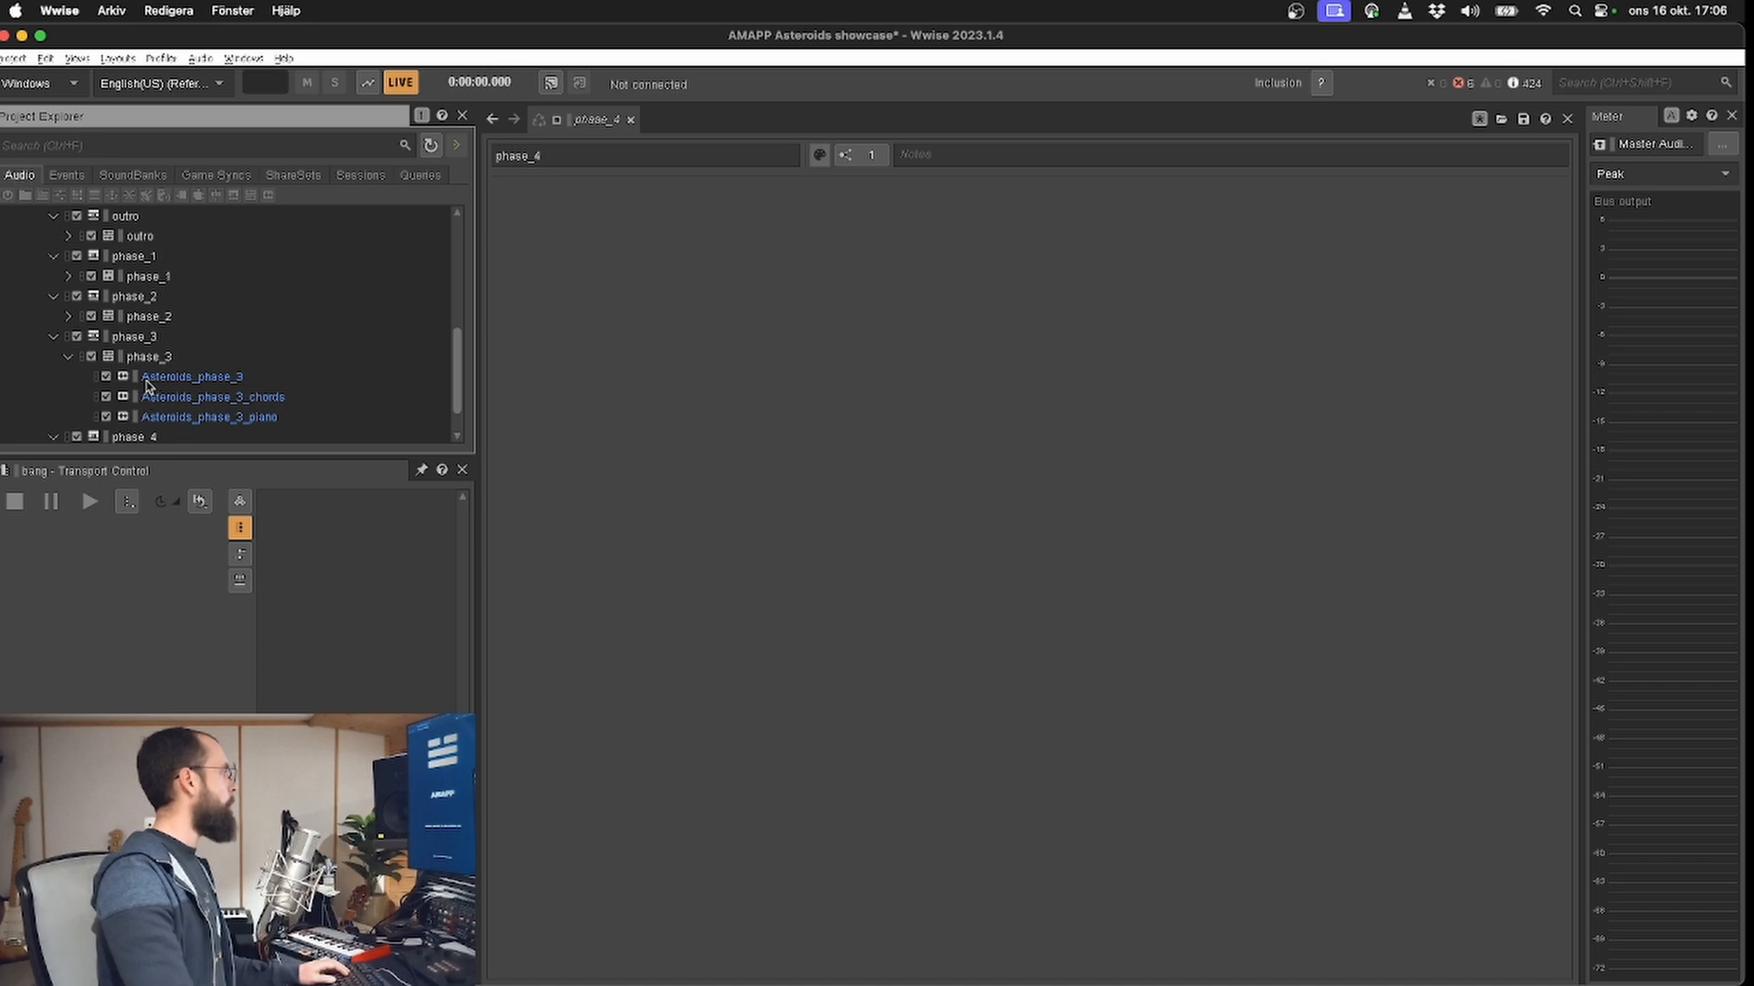
{"action": "scroll", "coordinate": [146, 383], "scroll_direction": "up", "scroll_amount": 4}
{"action": "left_click", "coordinate": [102, 359]}
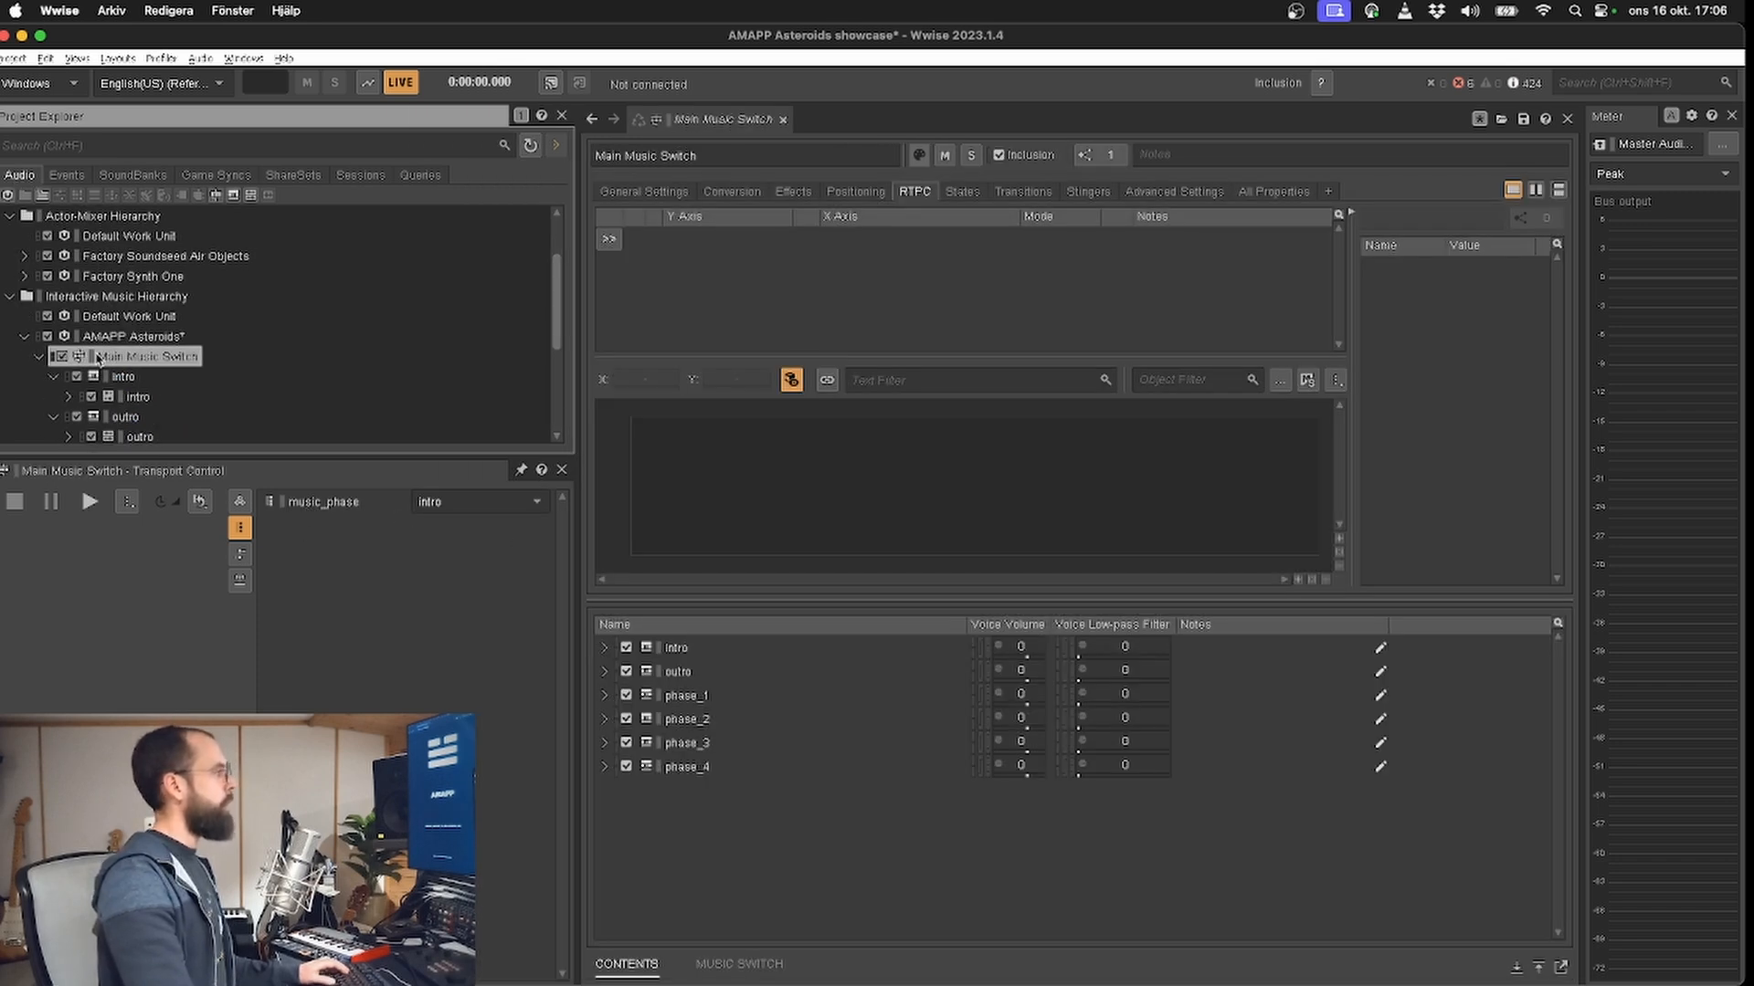
{"action": "left_click", "coordinate": [88, 498]}
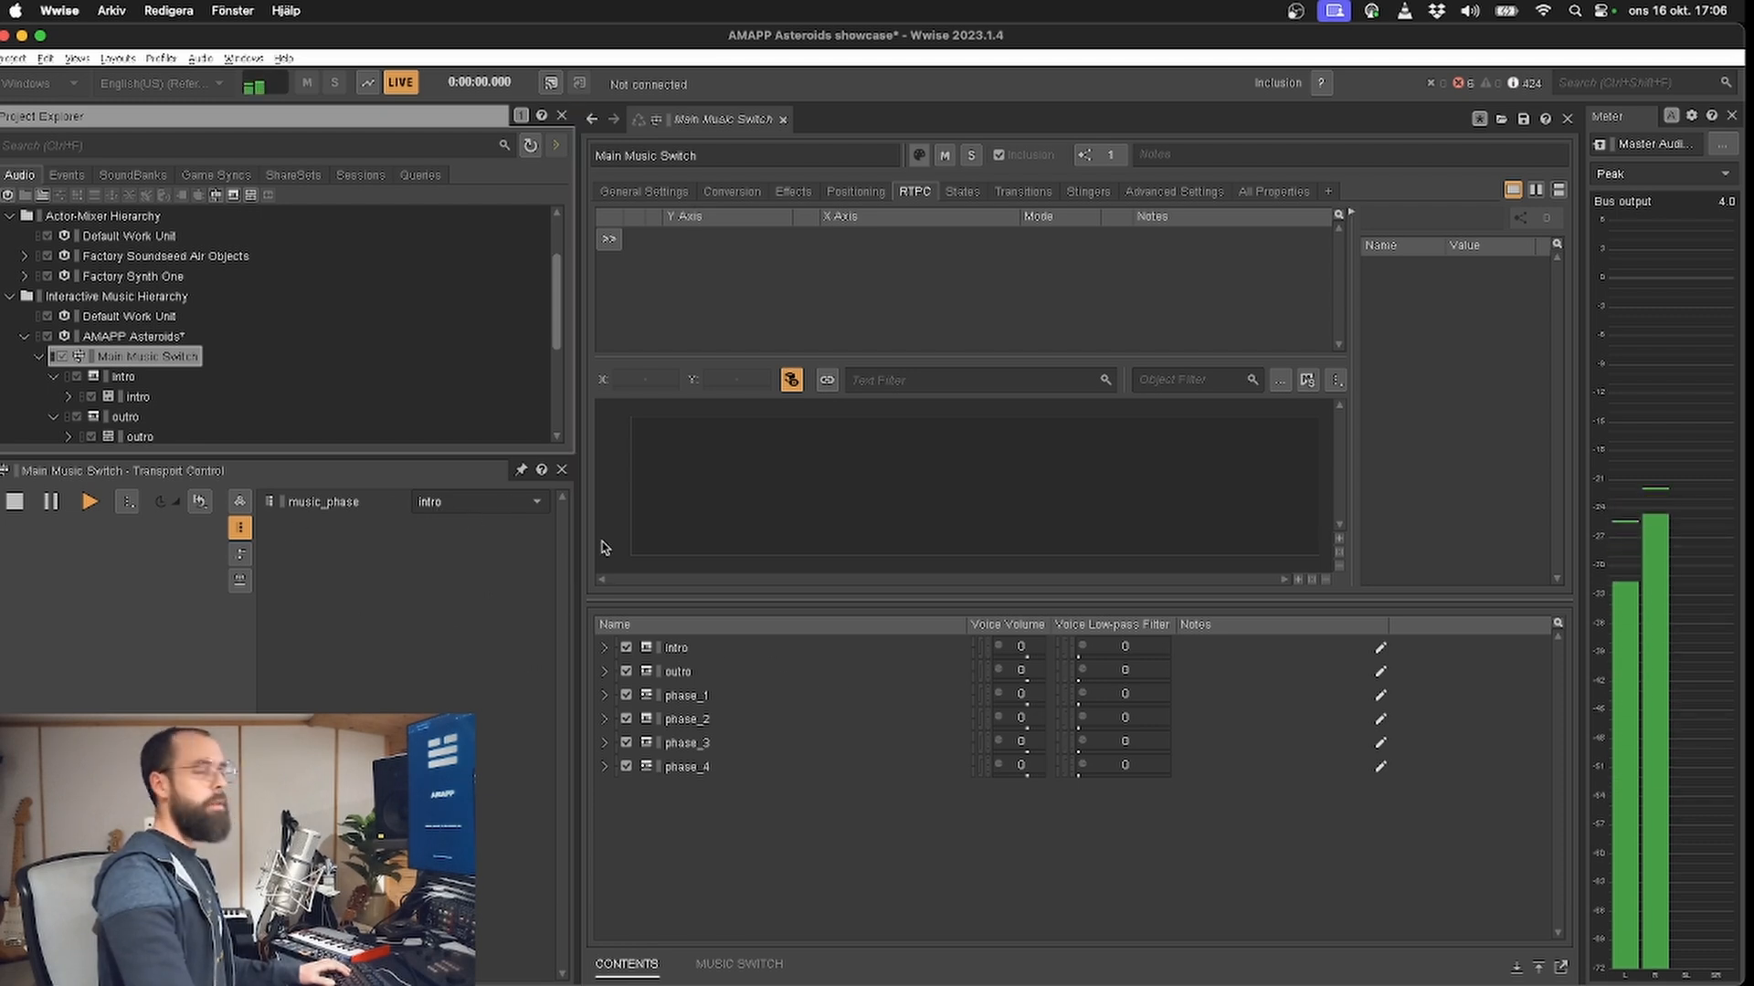
Step: Audition Main Music Switch with music_phase set to phase_1 and again with phase_4, stopping playback at the end
{"action": "left_click", "coordinate": [466, 501]}
{"action": "left_click", "coordinate": [456, 567]}
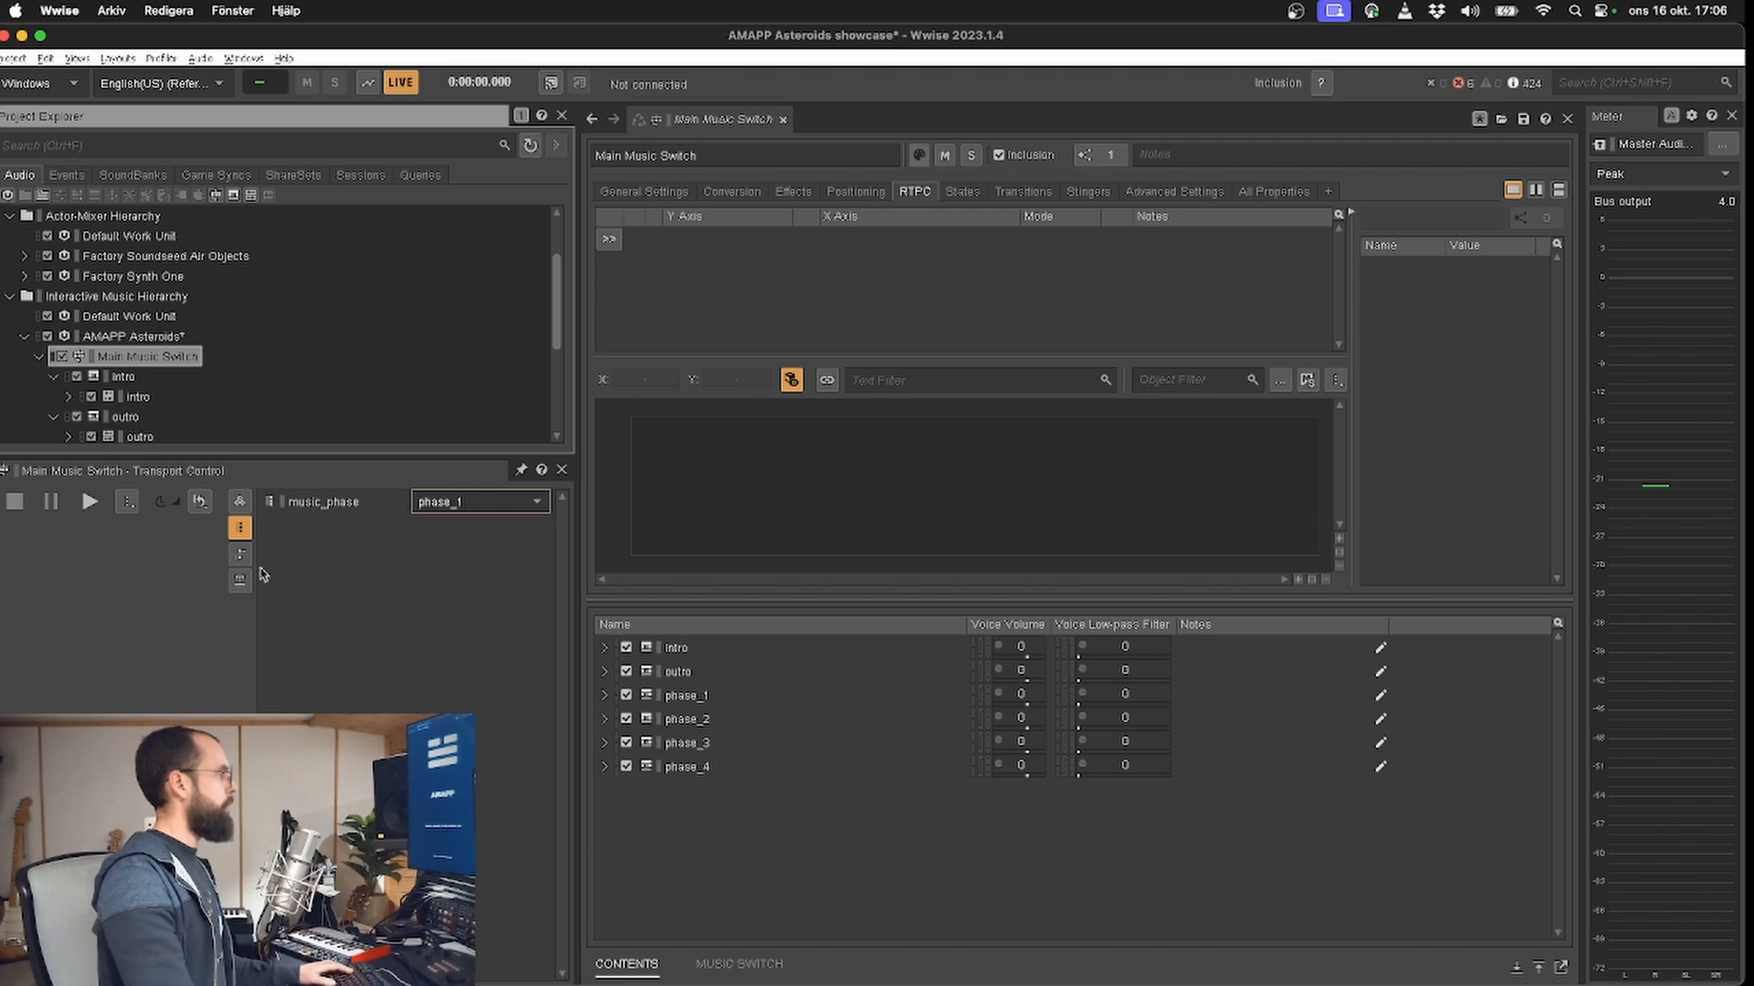
{"action": "left_click", "coordinate": [89, 502]}
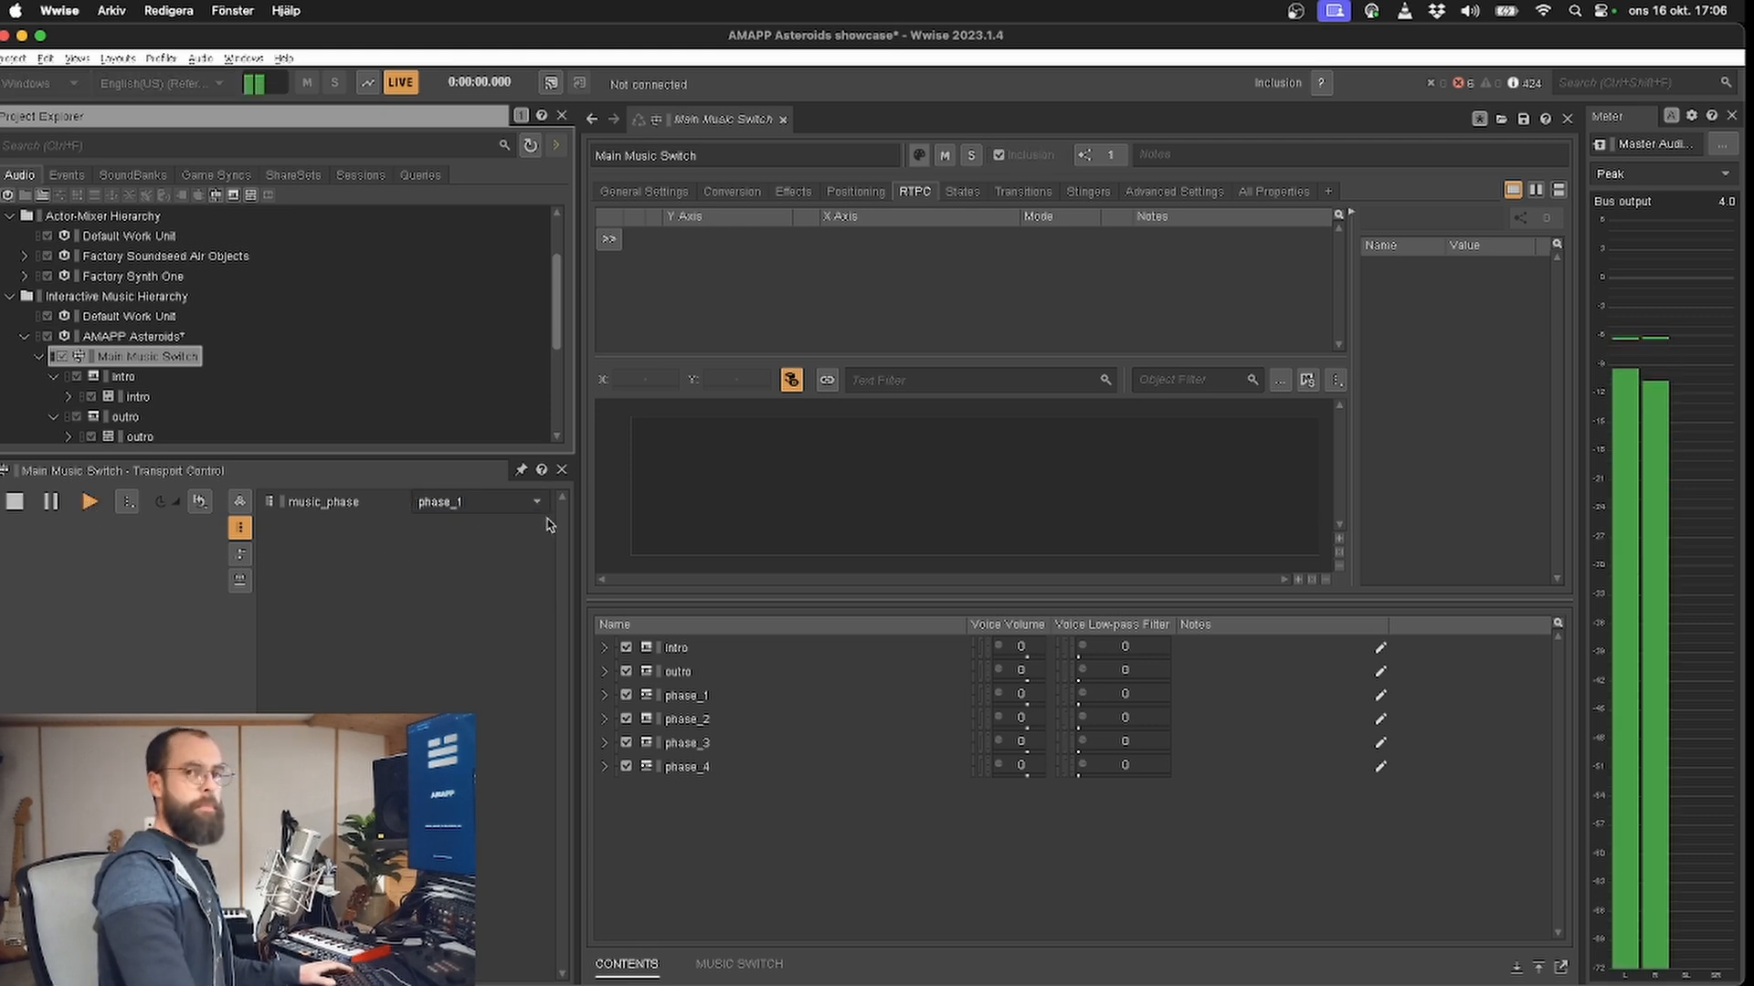
{"action": "left_click", "coordinate": [535, 502]}
{"action": "left_click", "coordinate": [443, 593]}
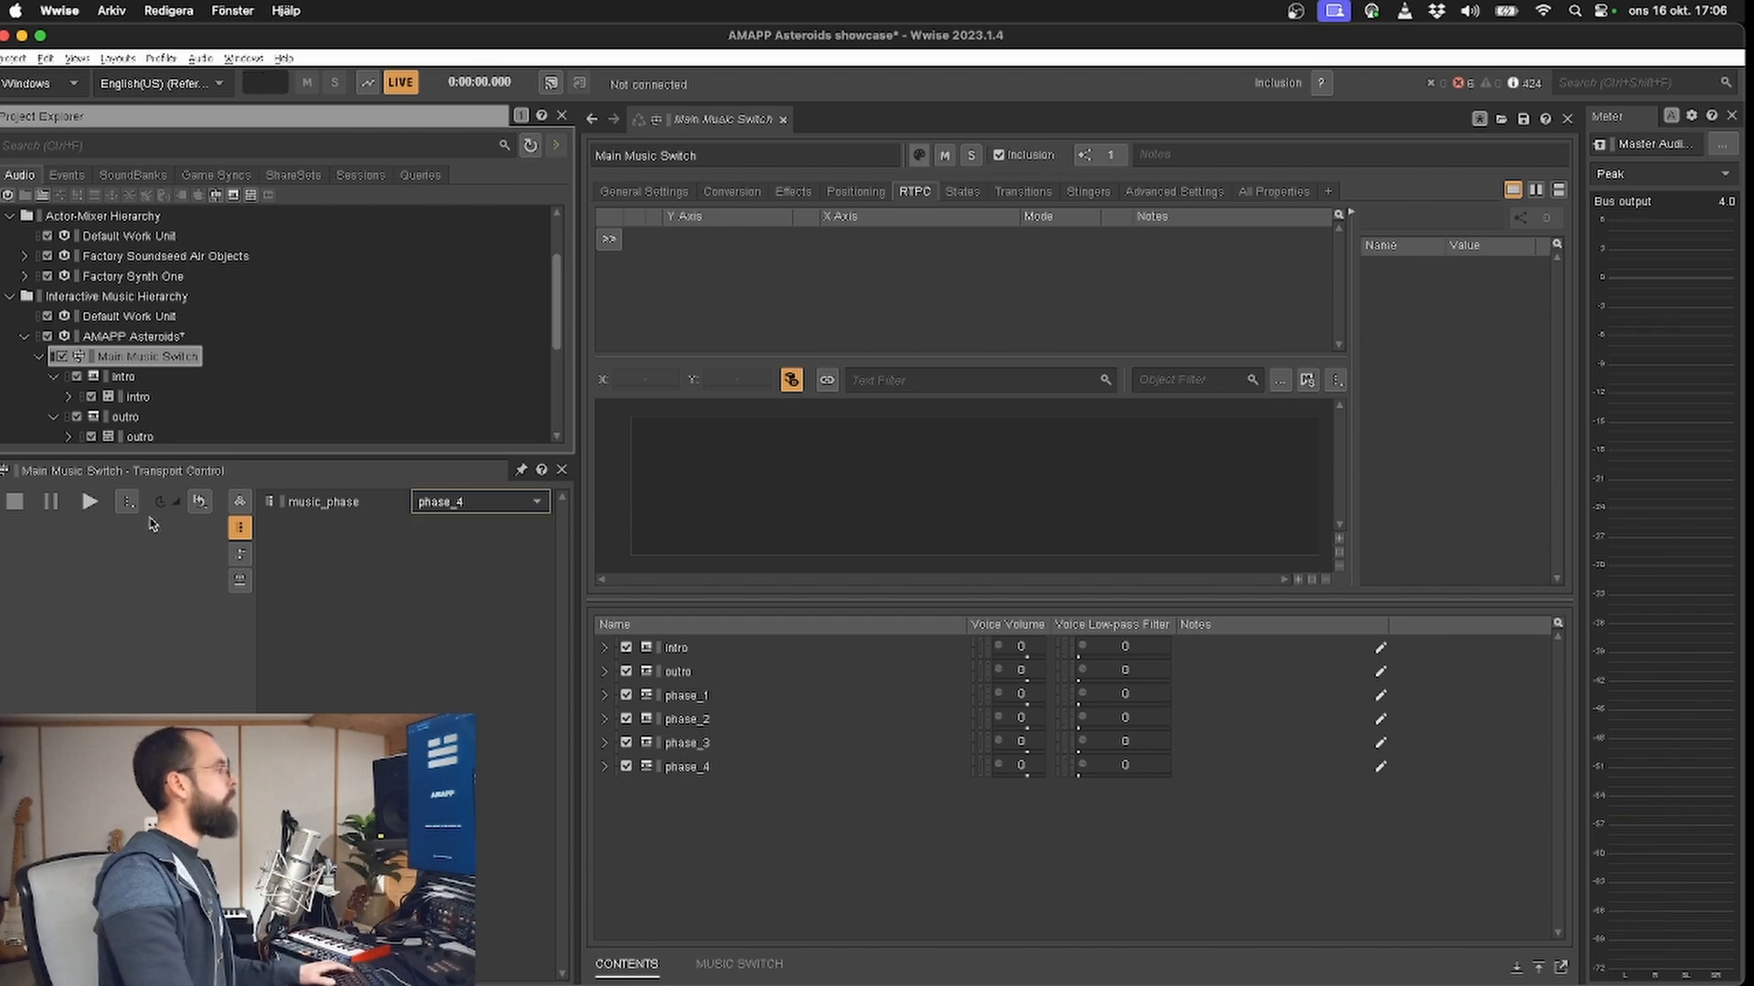
{"action": "key", "text": "space"}
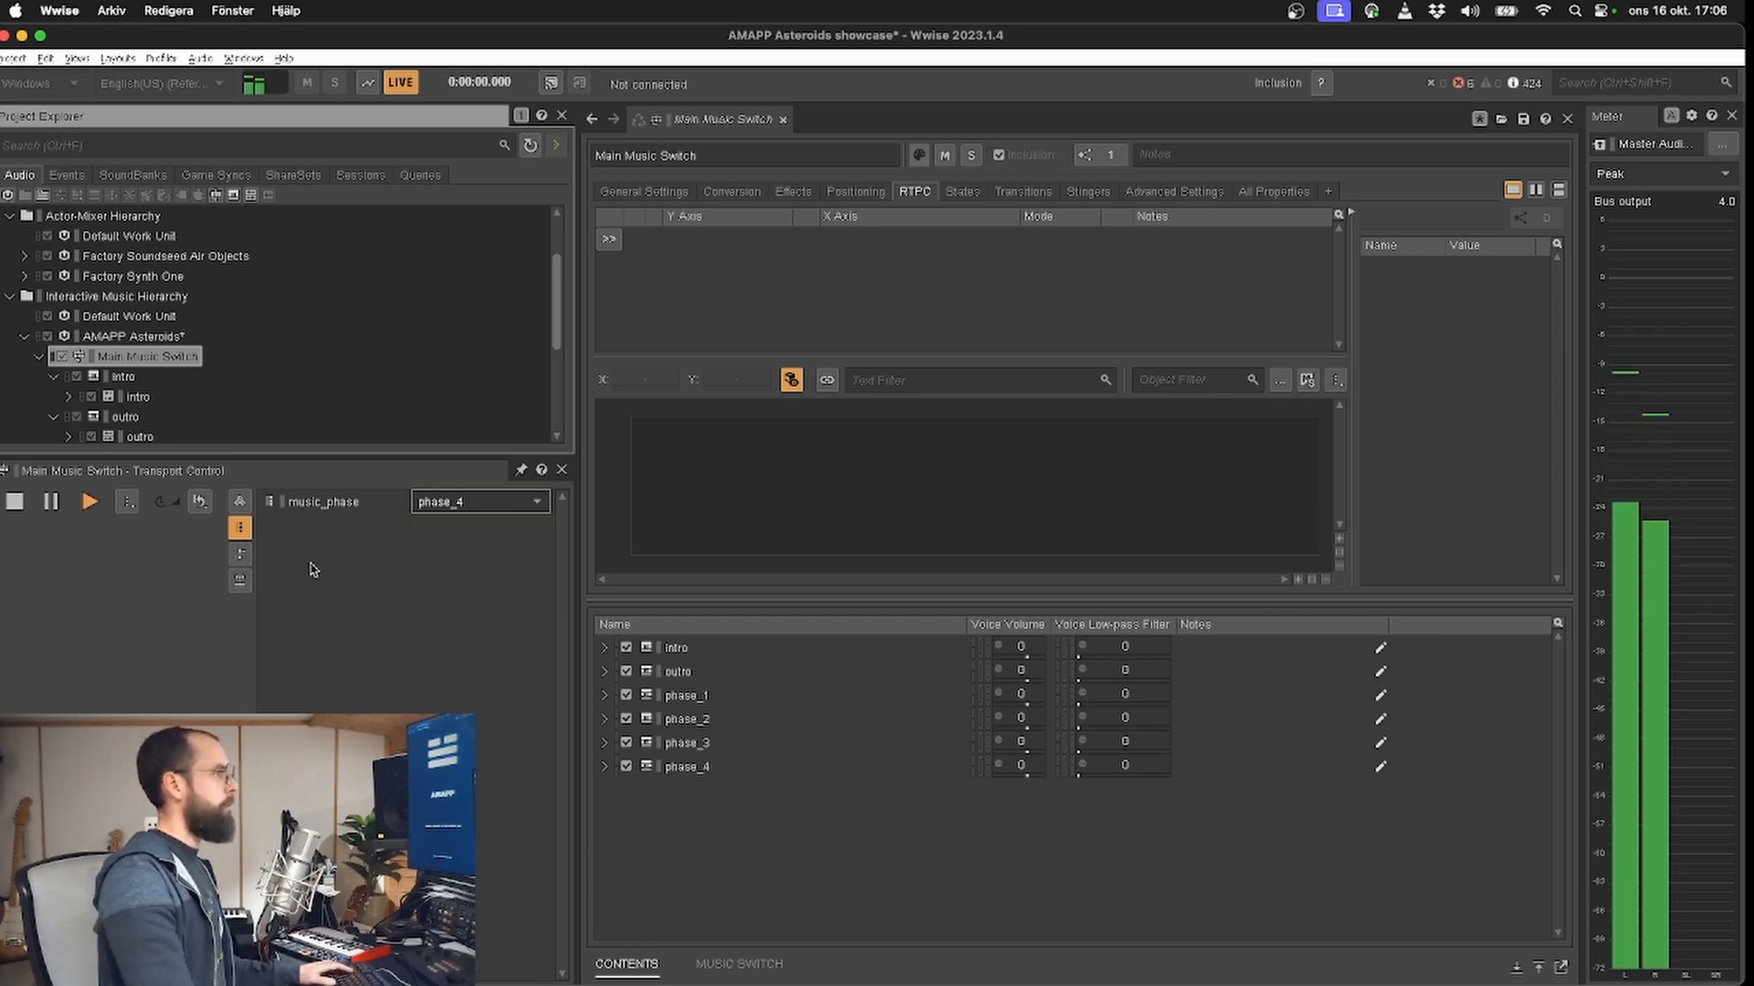
{"action": "key", "text": "space"}
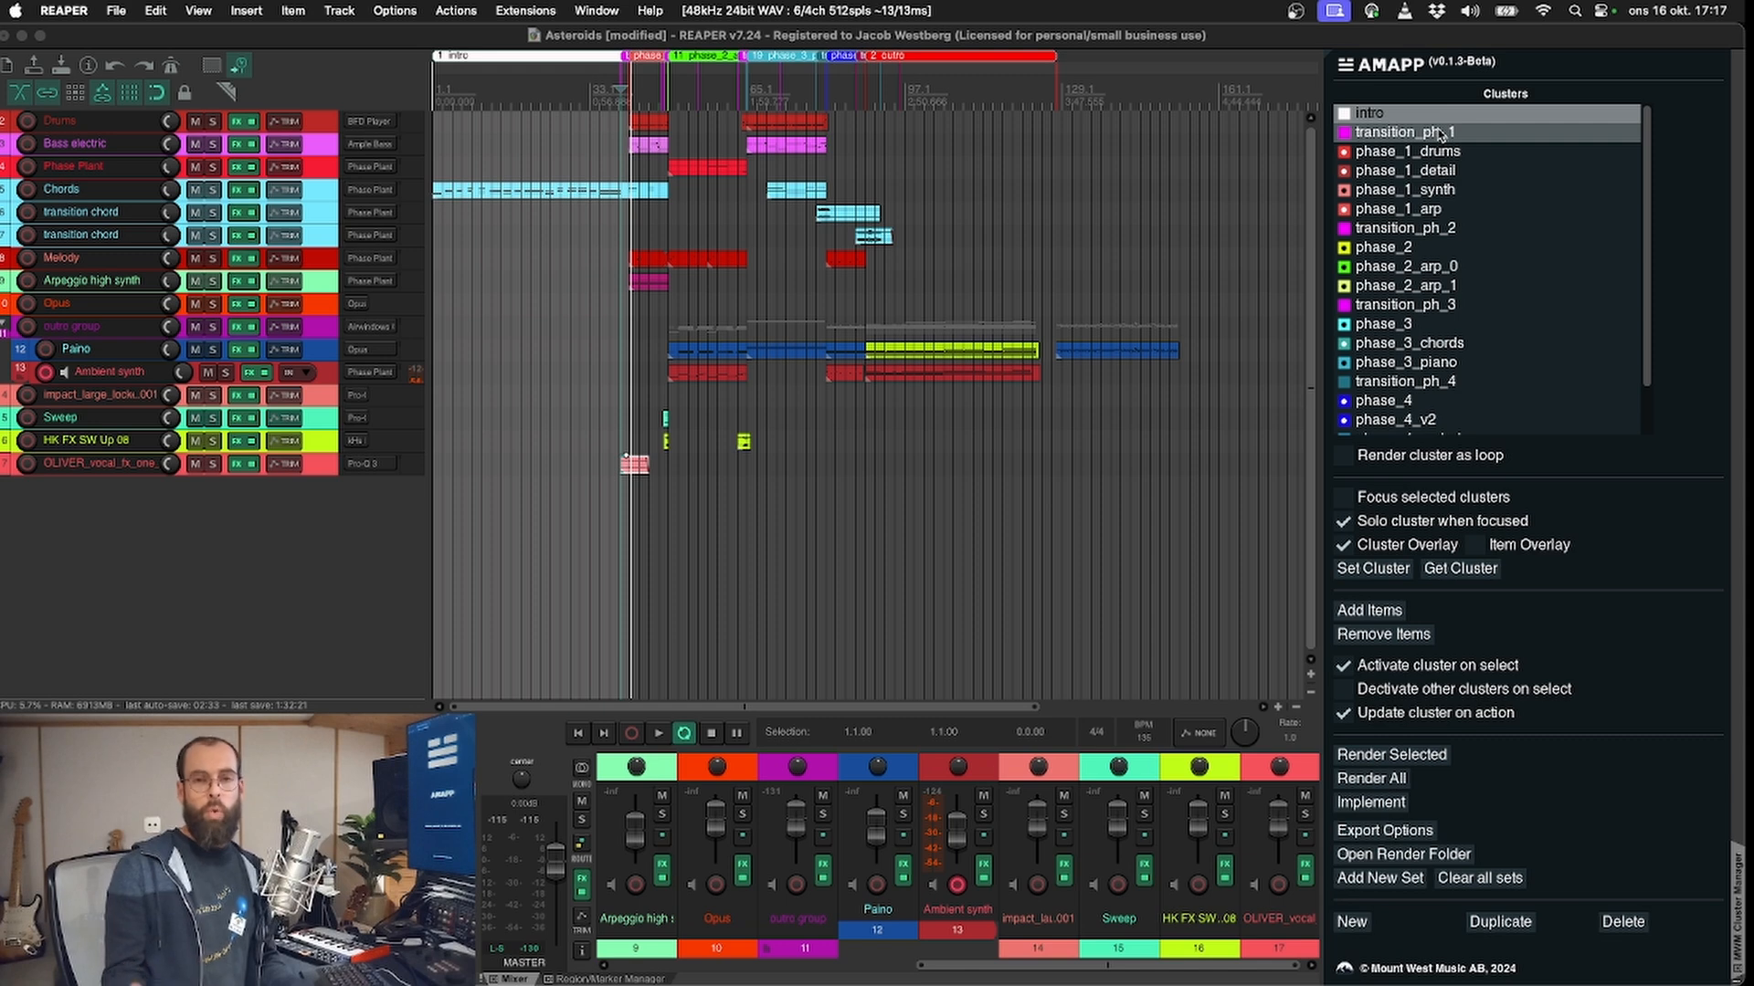
Step: In REAPER, step through the AMAPP clusters from transition_ph_1 to phase_4_v2 and examine each one's range in the arrangement
{"action": "left_click", "coordinate": [1440, 134]}
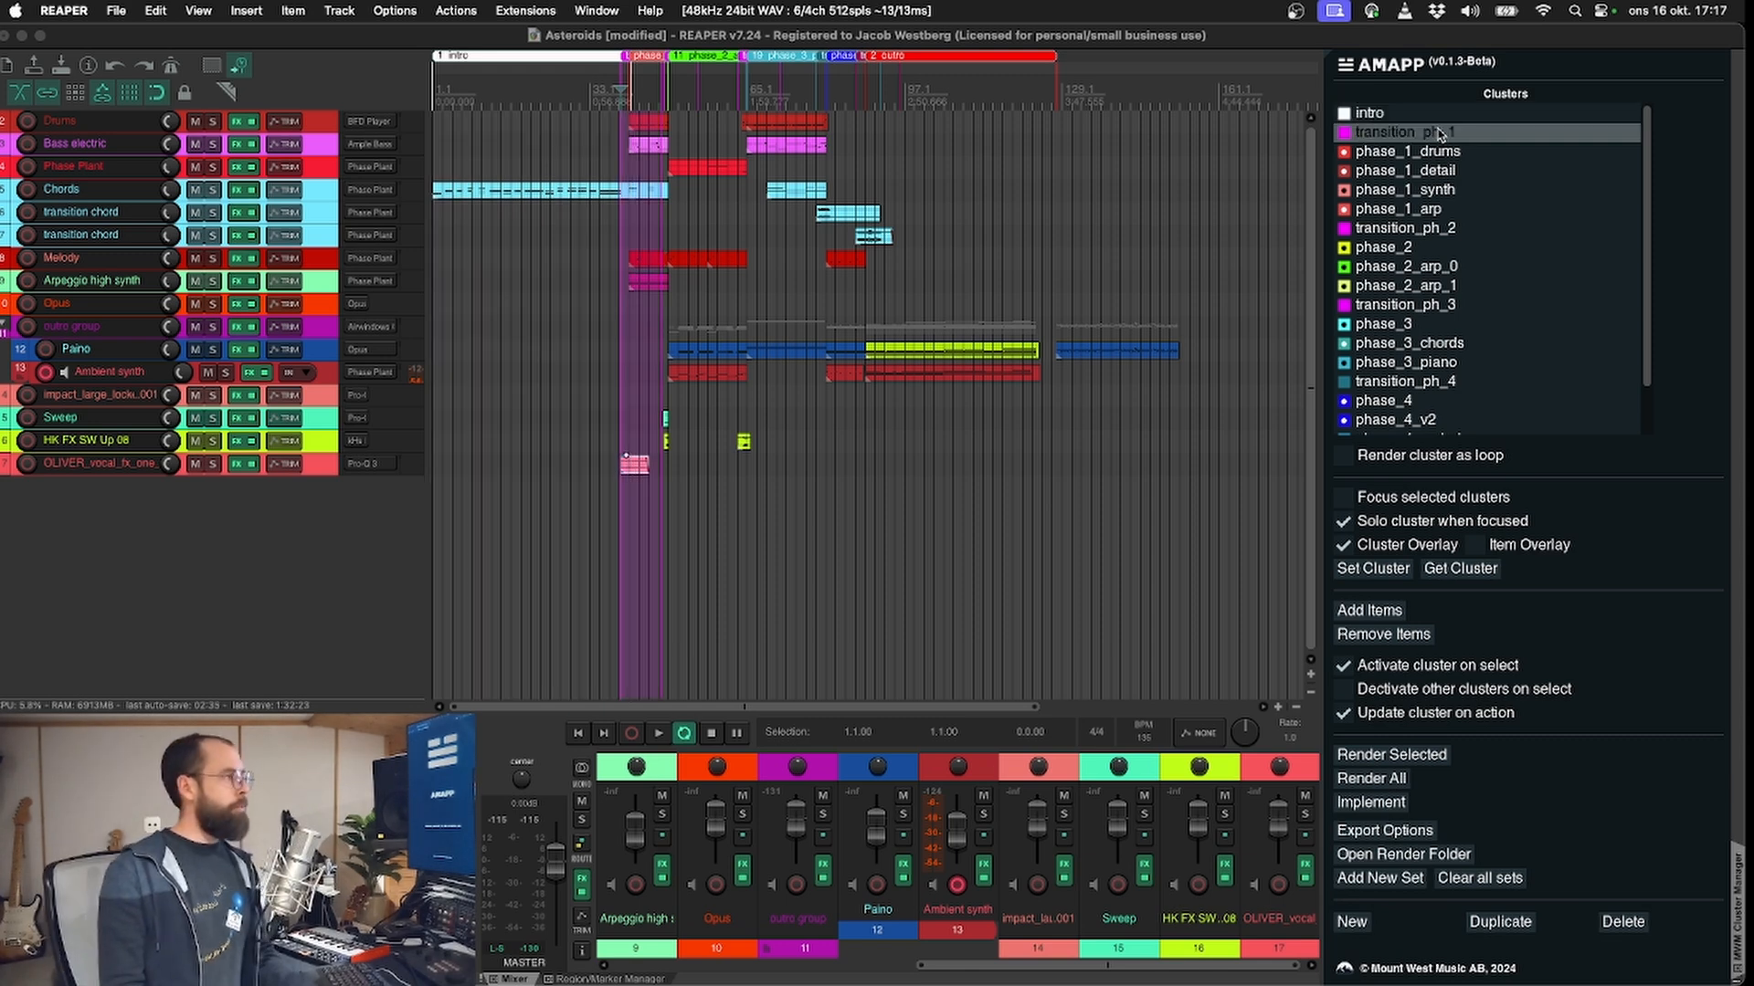
{"action": "key", "text": "Down"}
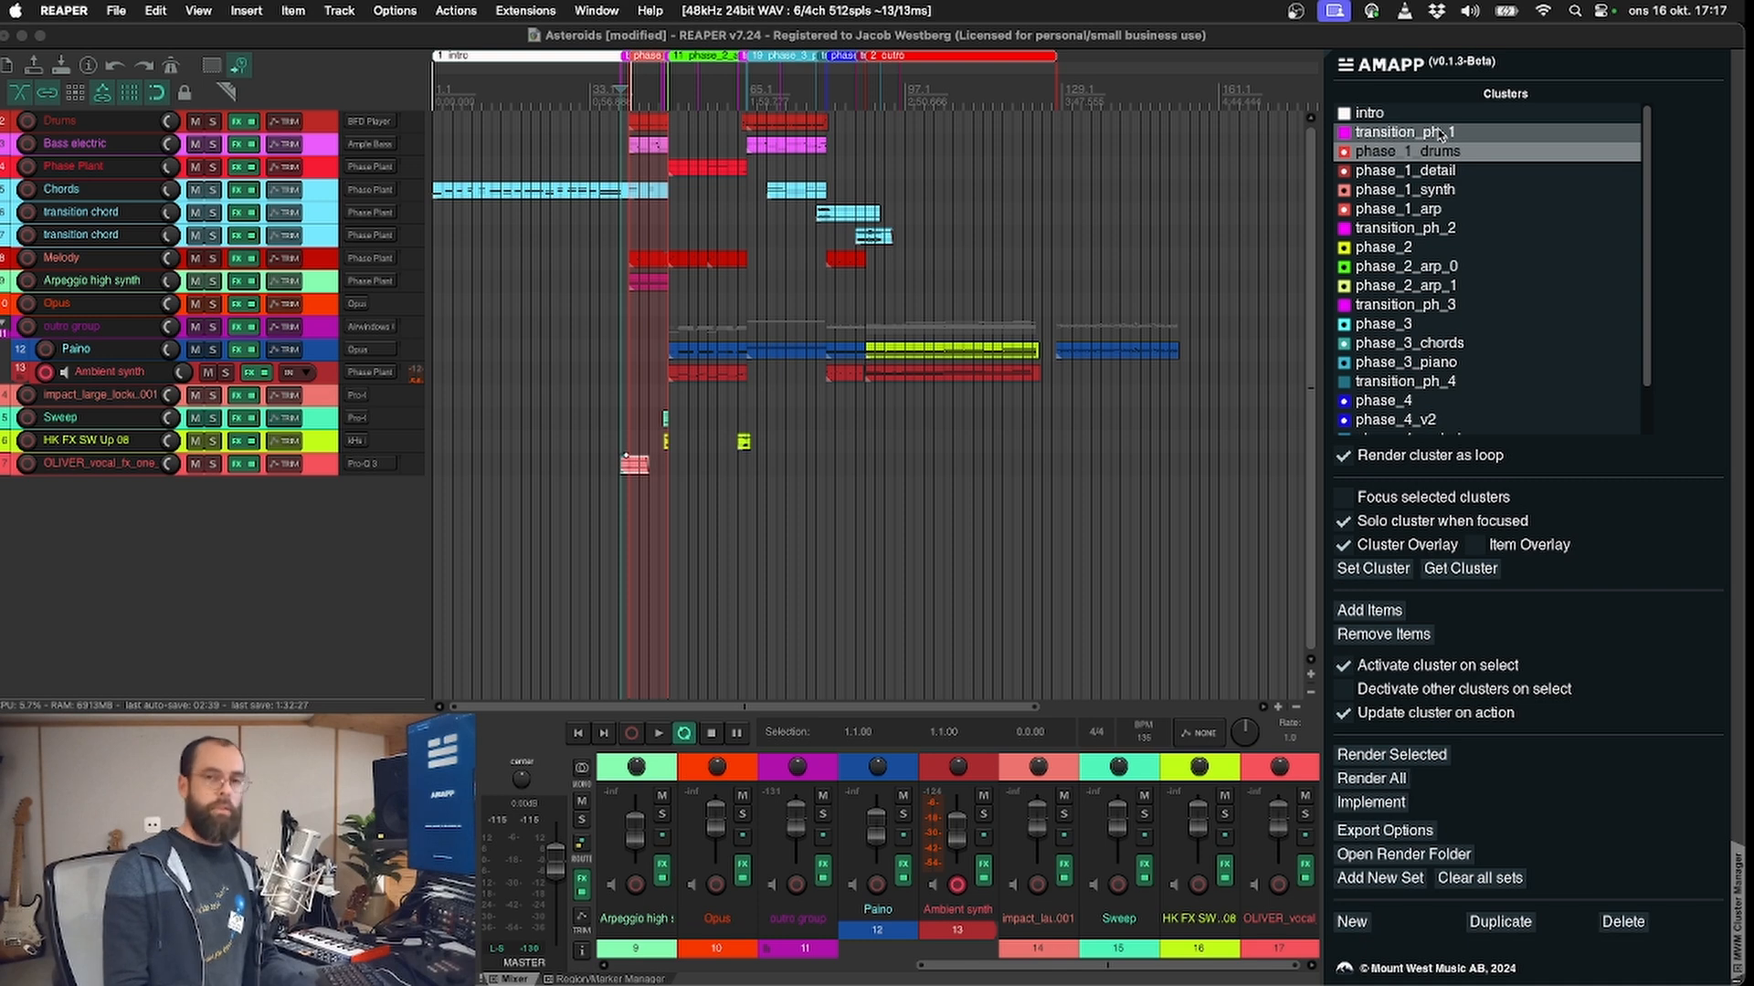
{"action": "key", "text": "Down"}
{"action": "key", "text": "Down"}
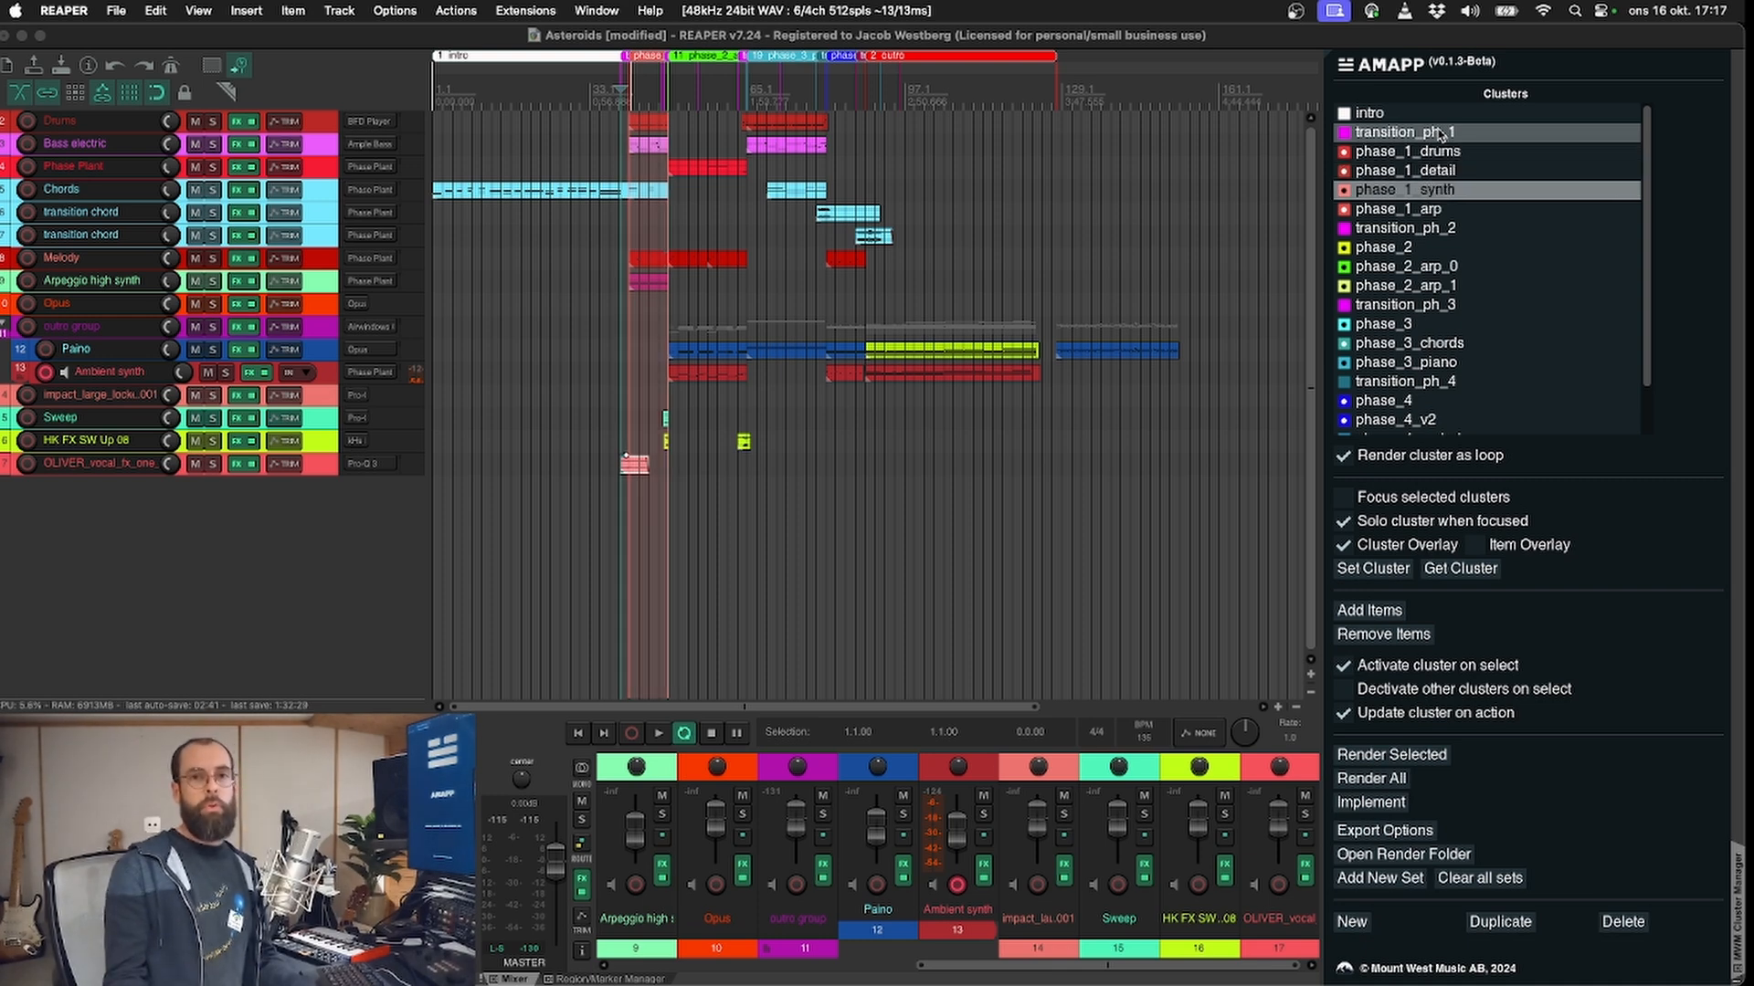
{"action": "key", "text": "Down"}
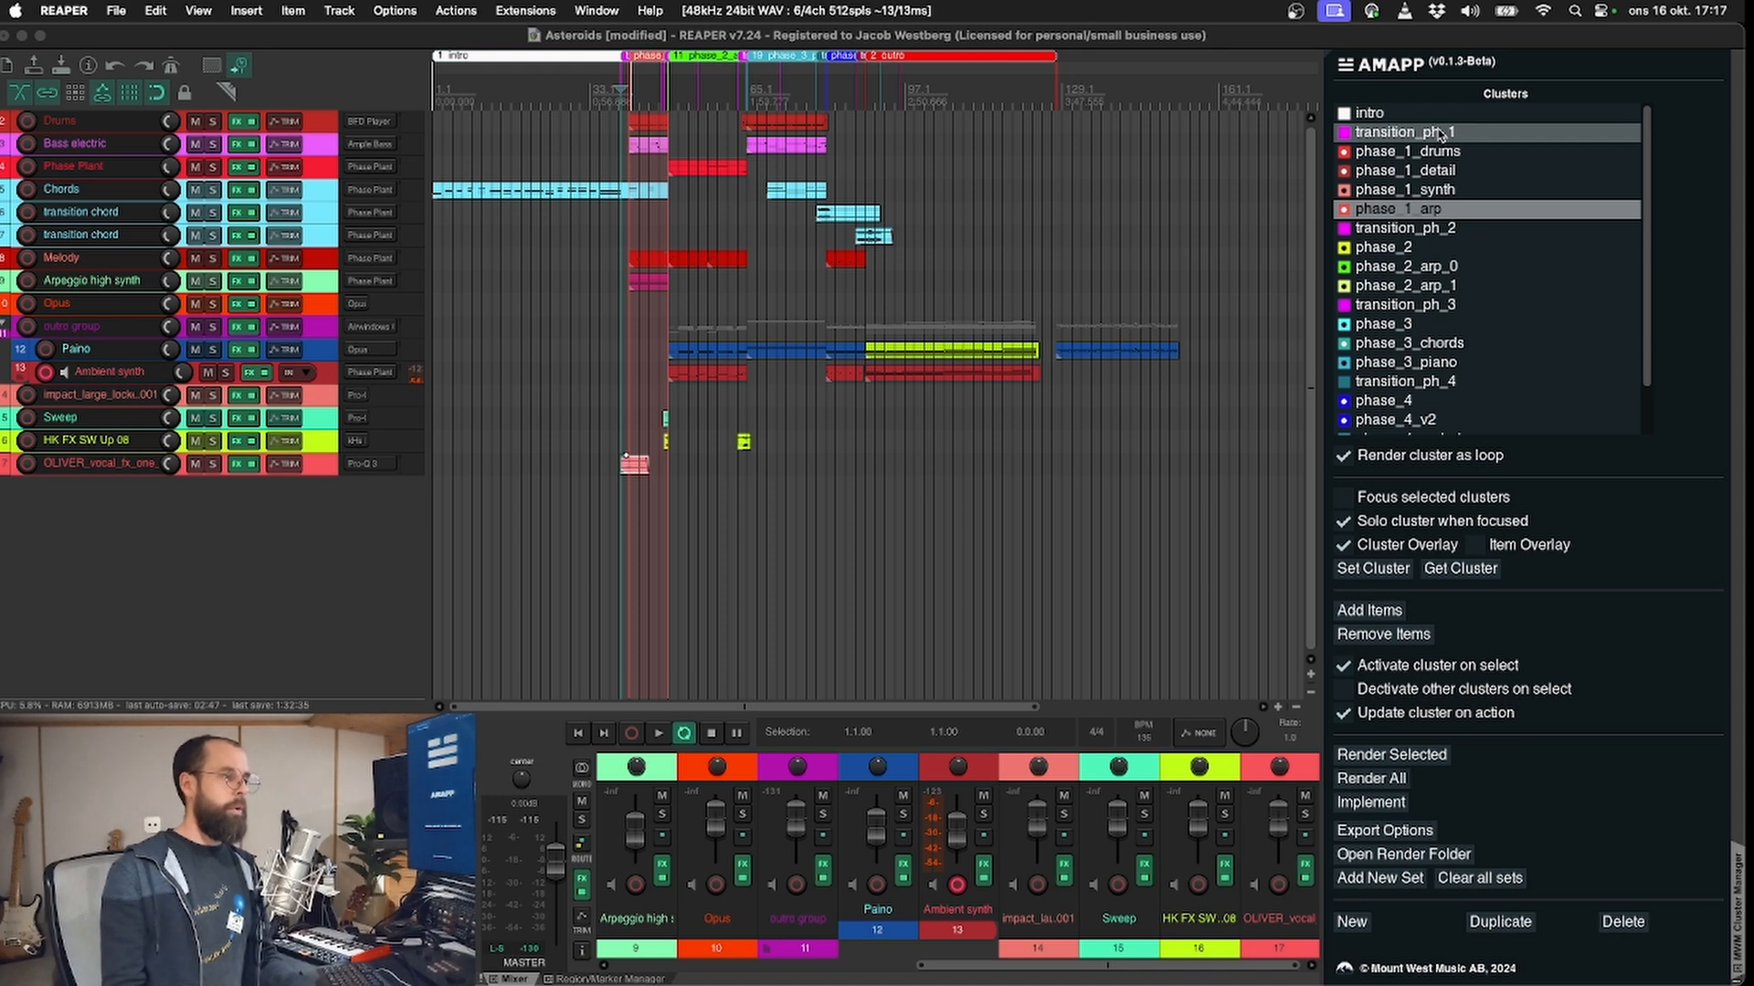
{"action": "key", "text": "Down"}
{"action": "key", "text": "Down"}
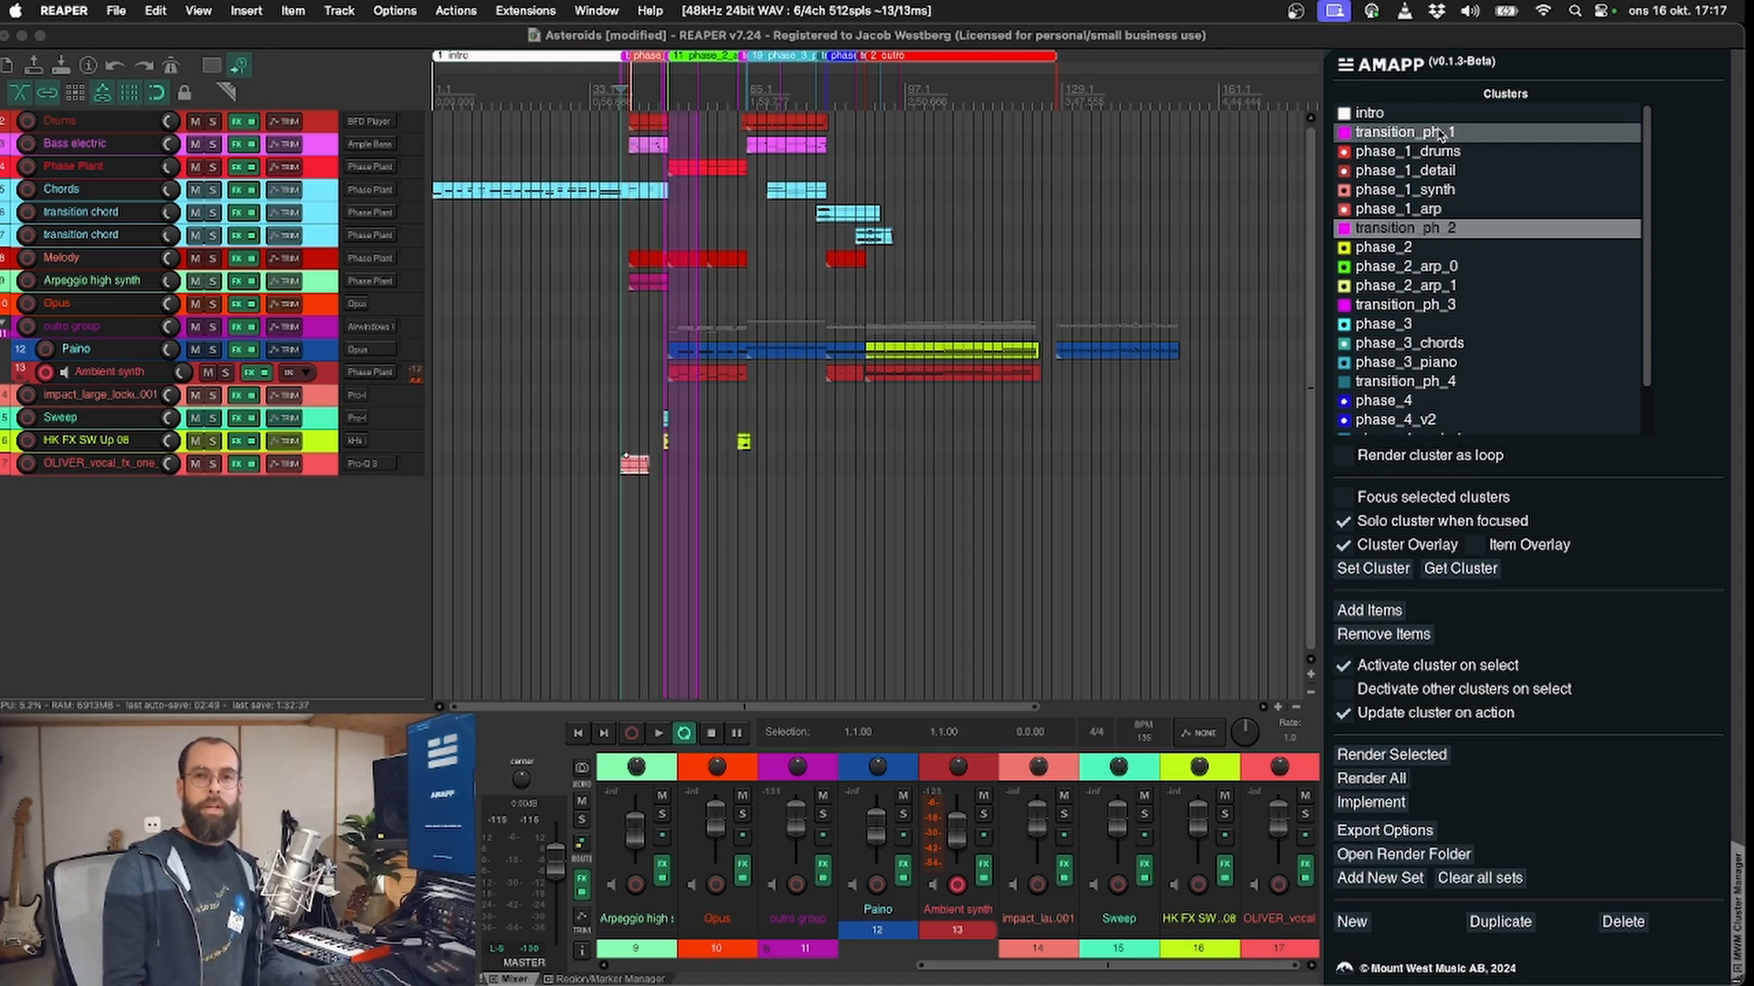
{"action": "key", "text": "Down"}
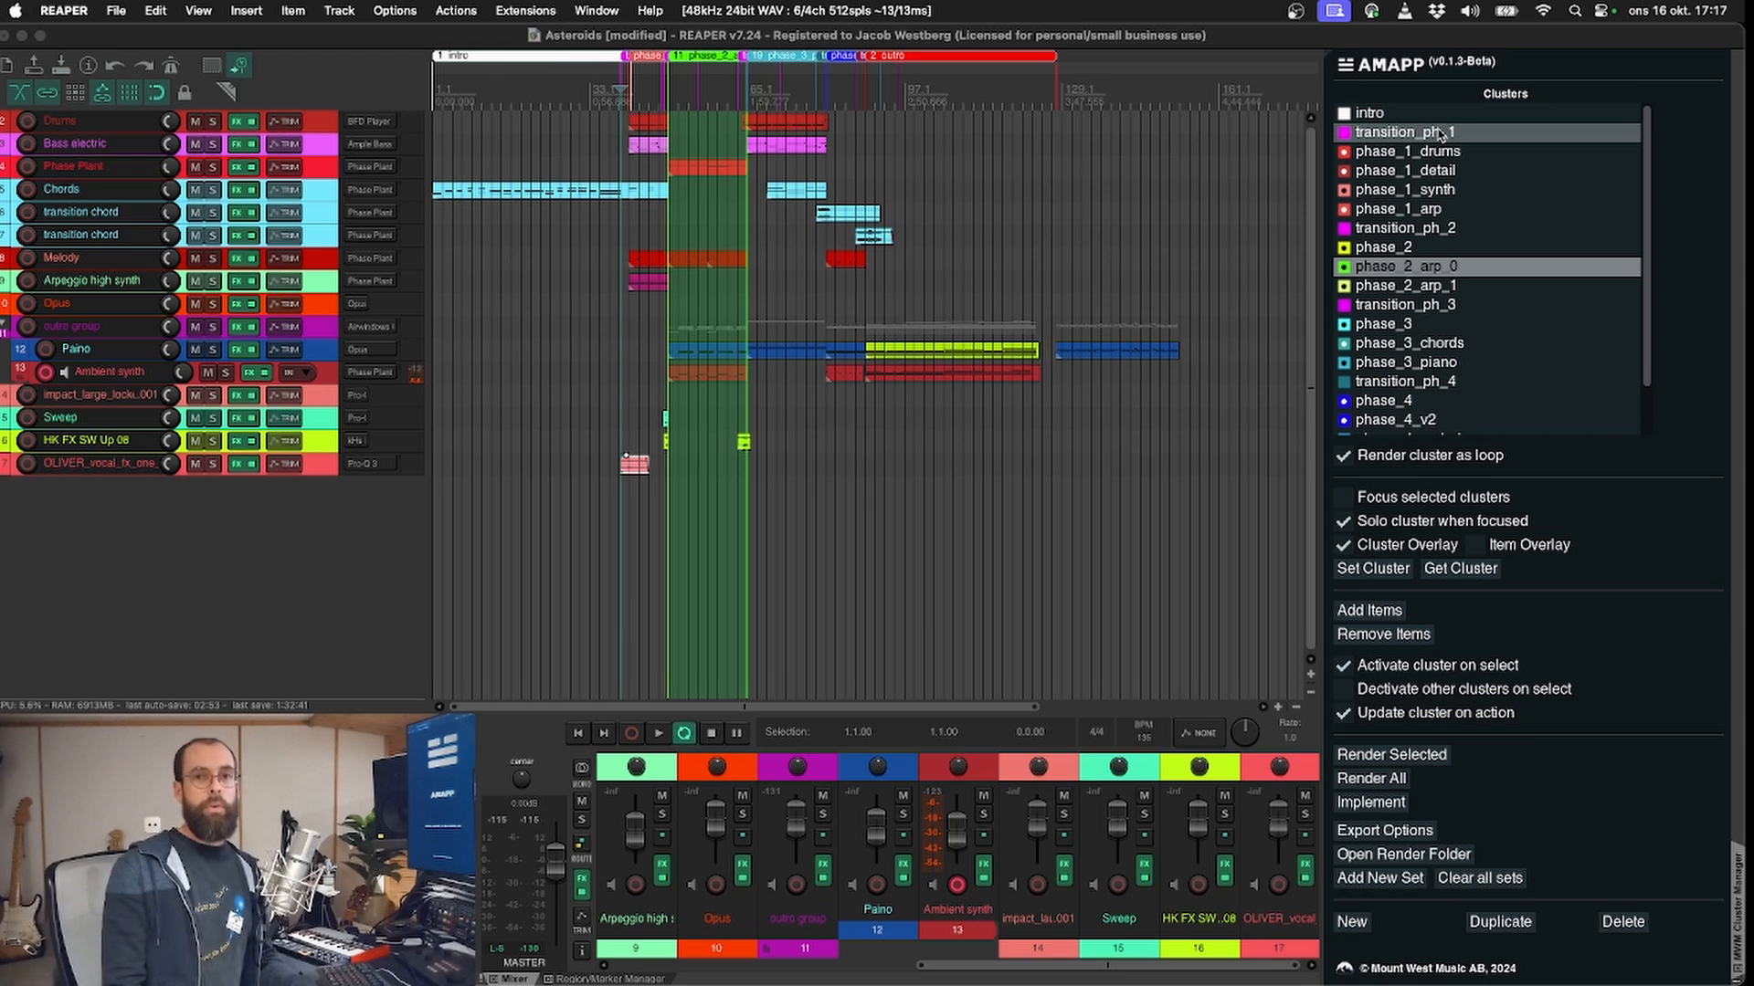
{"action": "key", "text": "Down"}
{"action": "key", "text": "Down"}
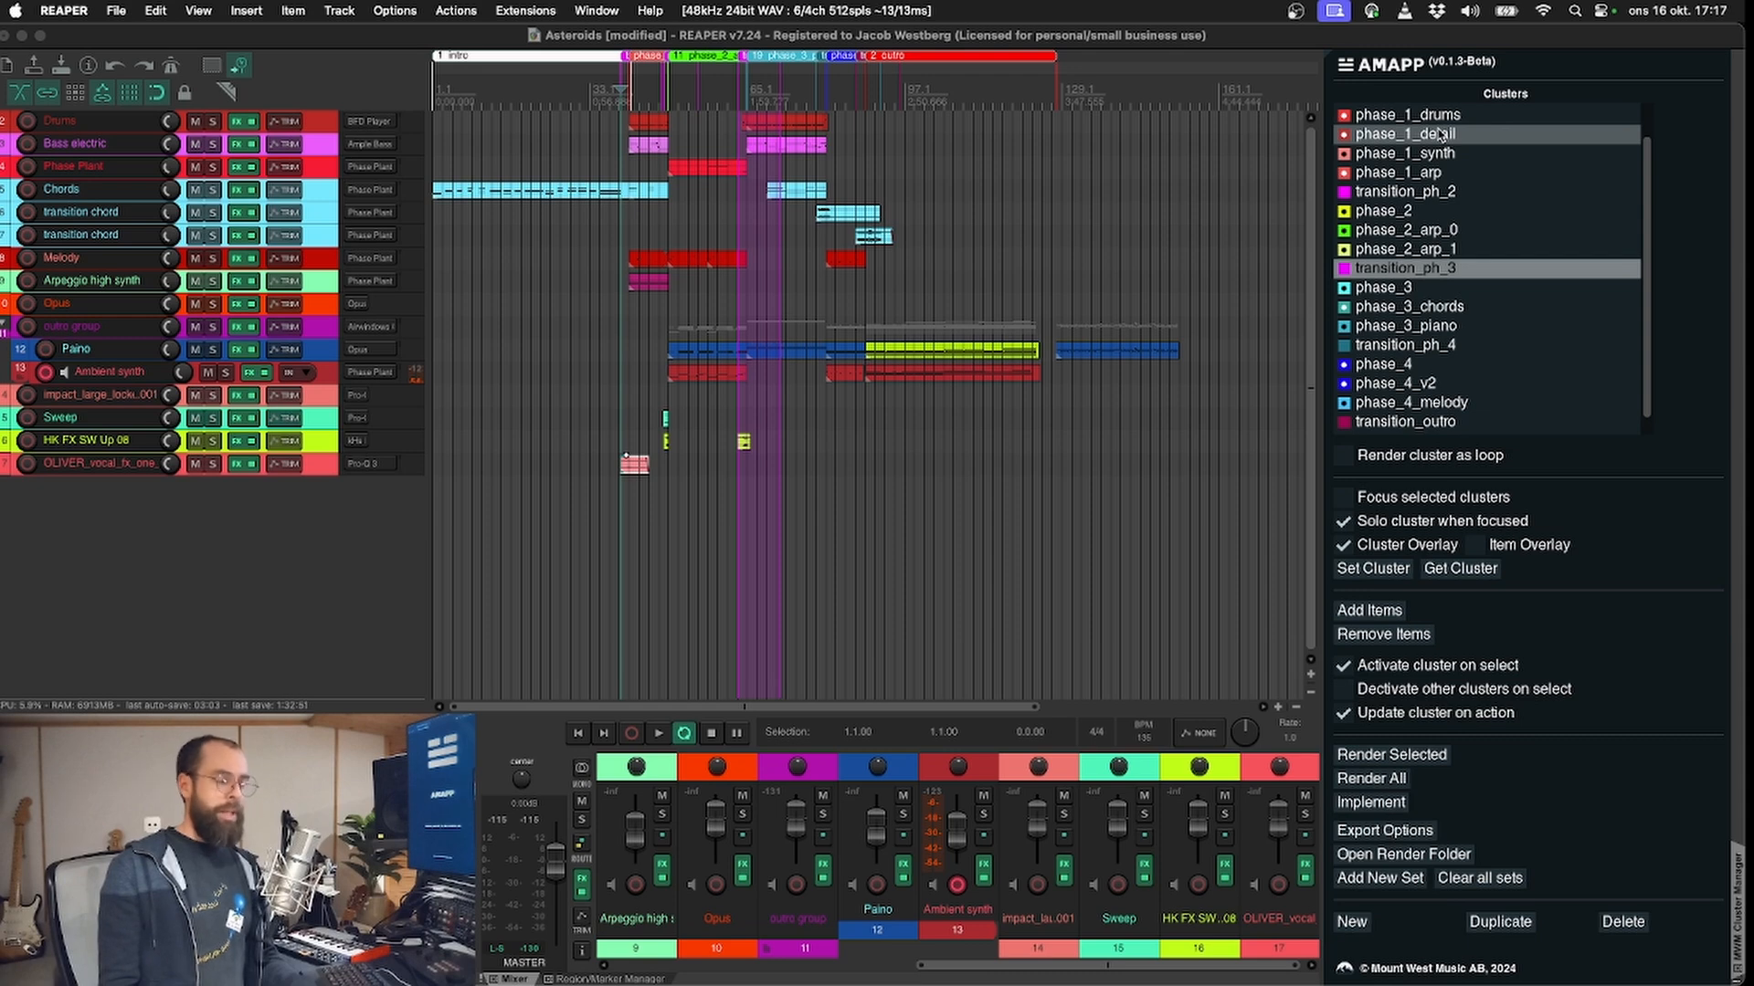
{"action": "key", "text": "Down"}
{"action": "key", "text": "Down"}
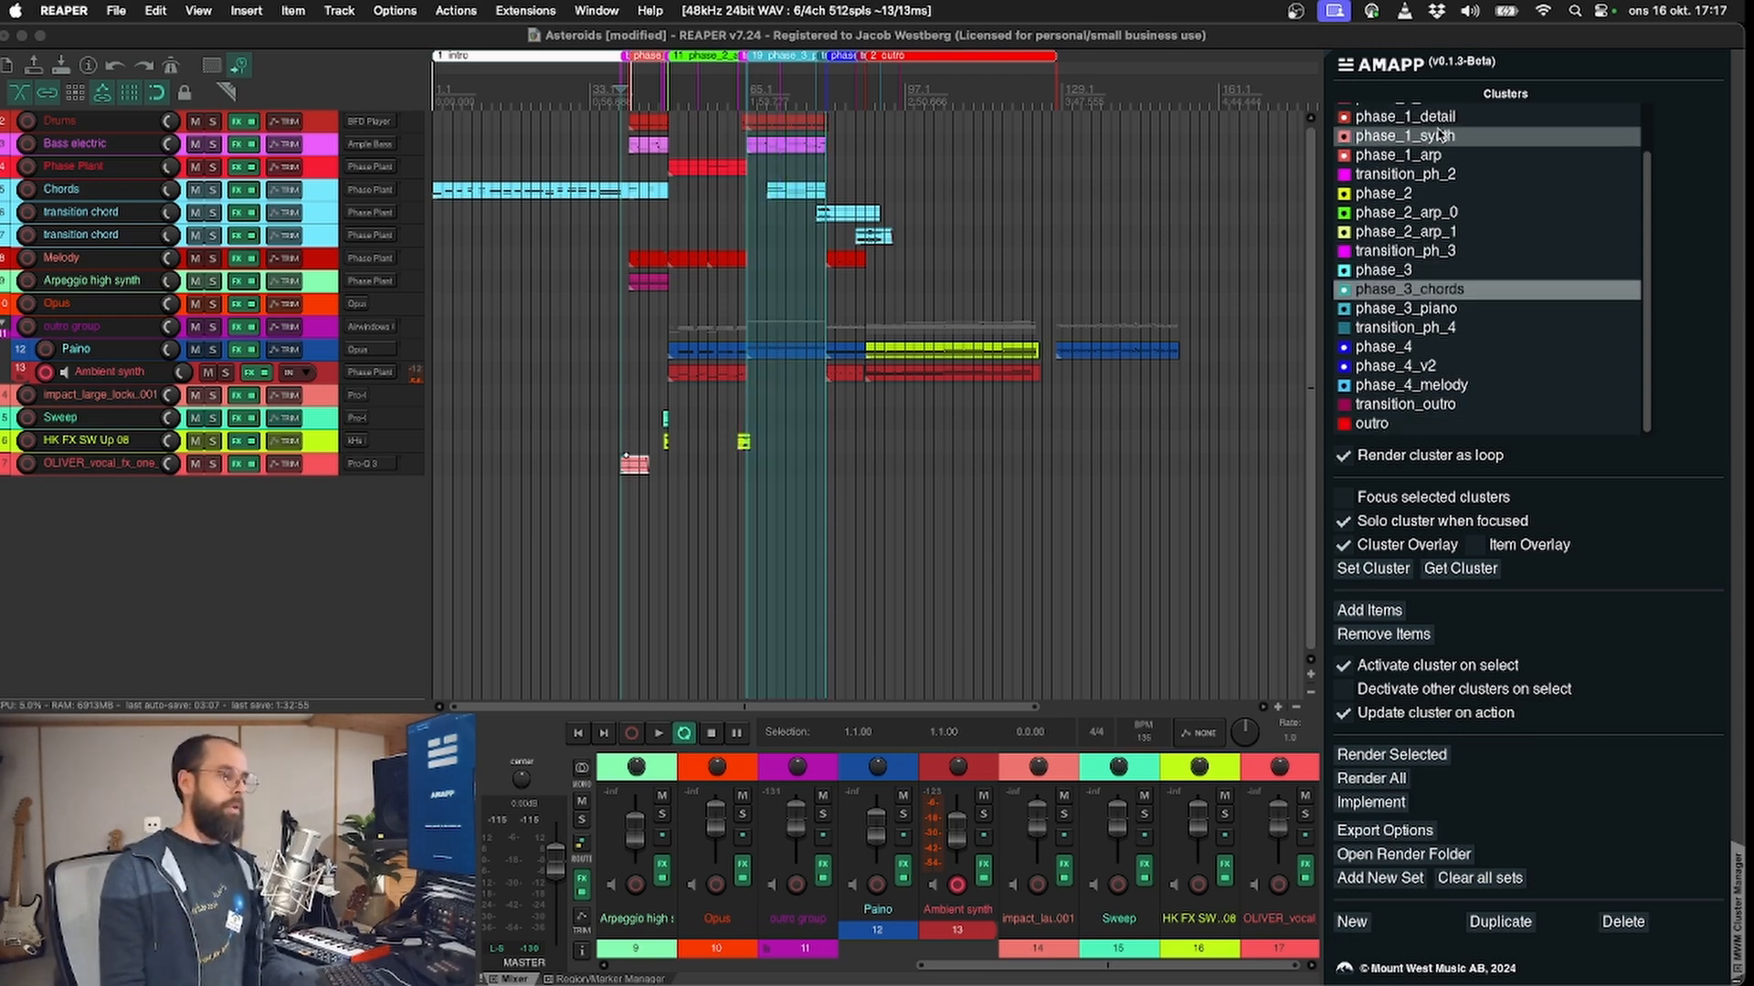
{"action": "key", "text": "Down"}
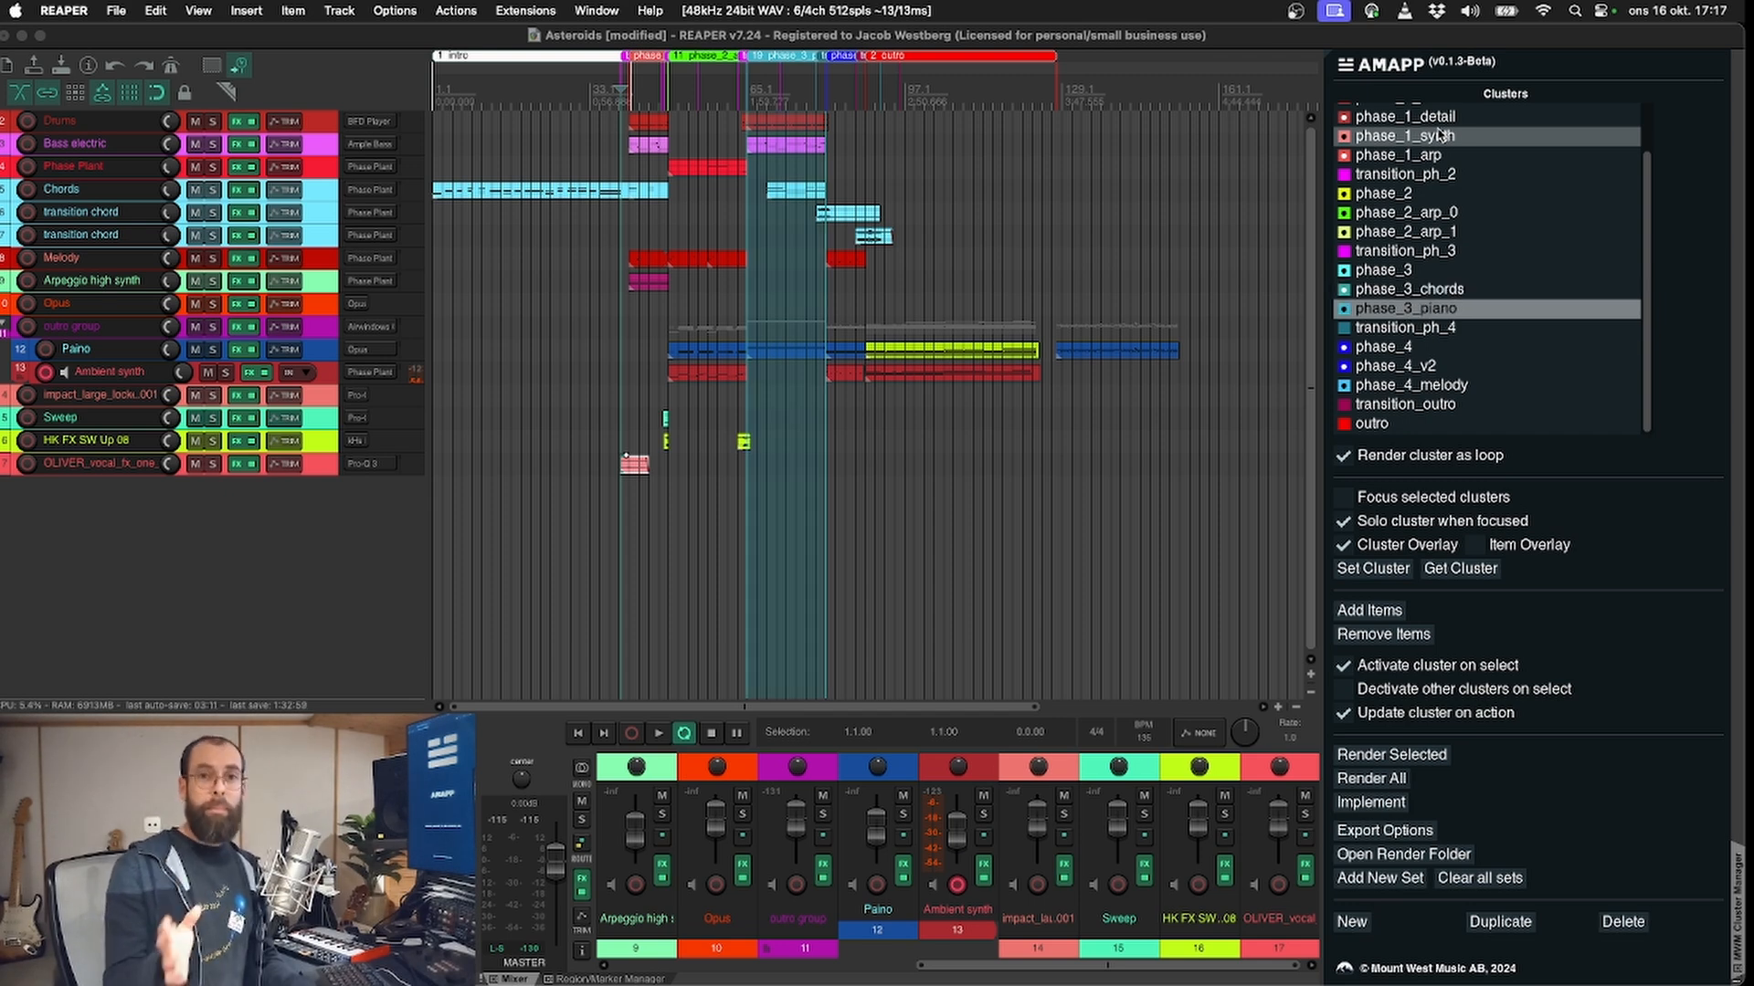
{"action": "key", "text": "Down"}
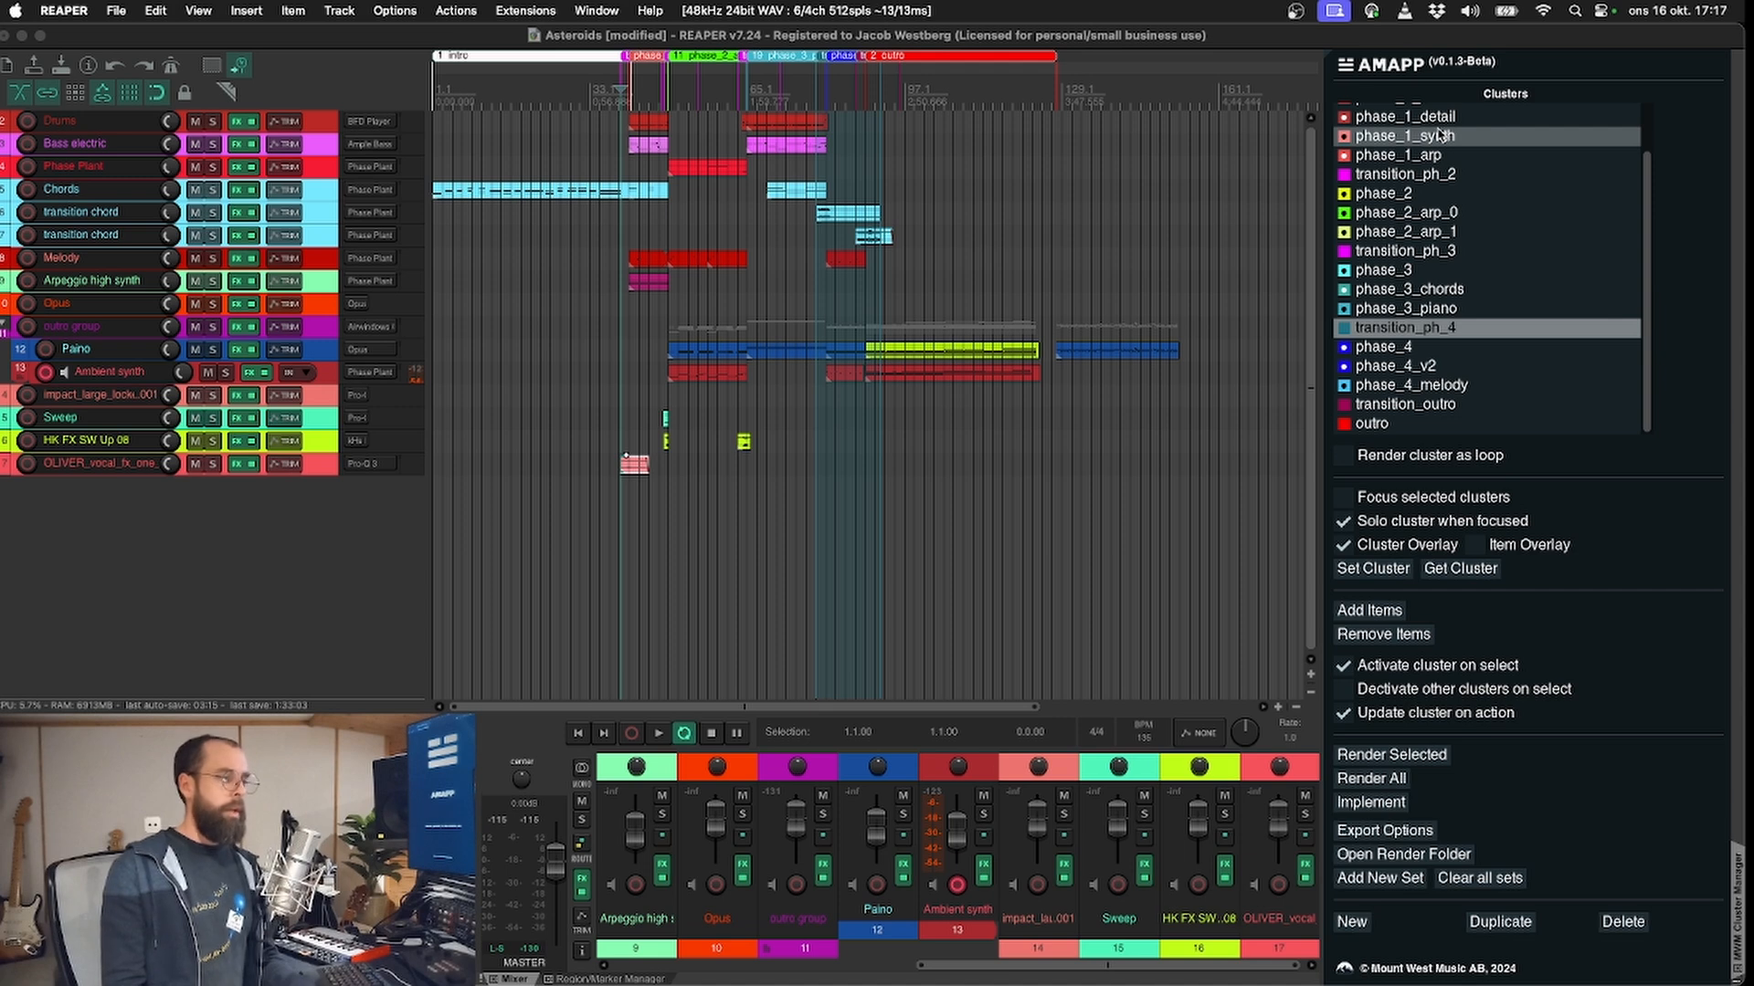
{"action": "key", "text": "Down"}
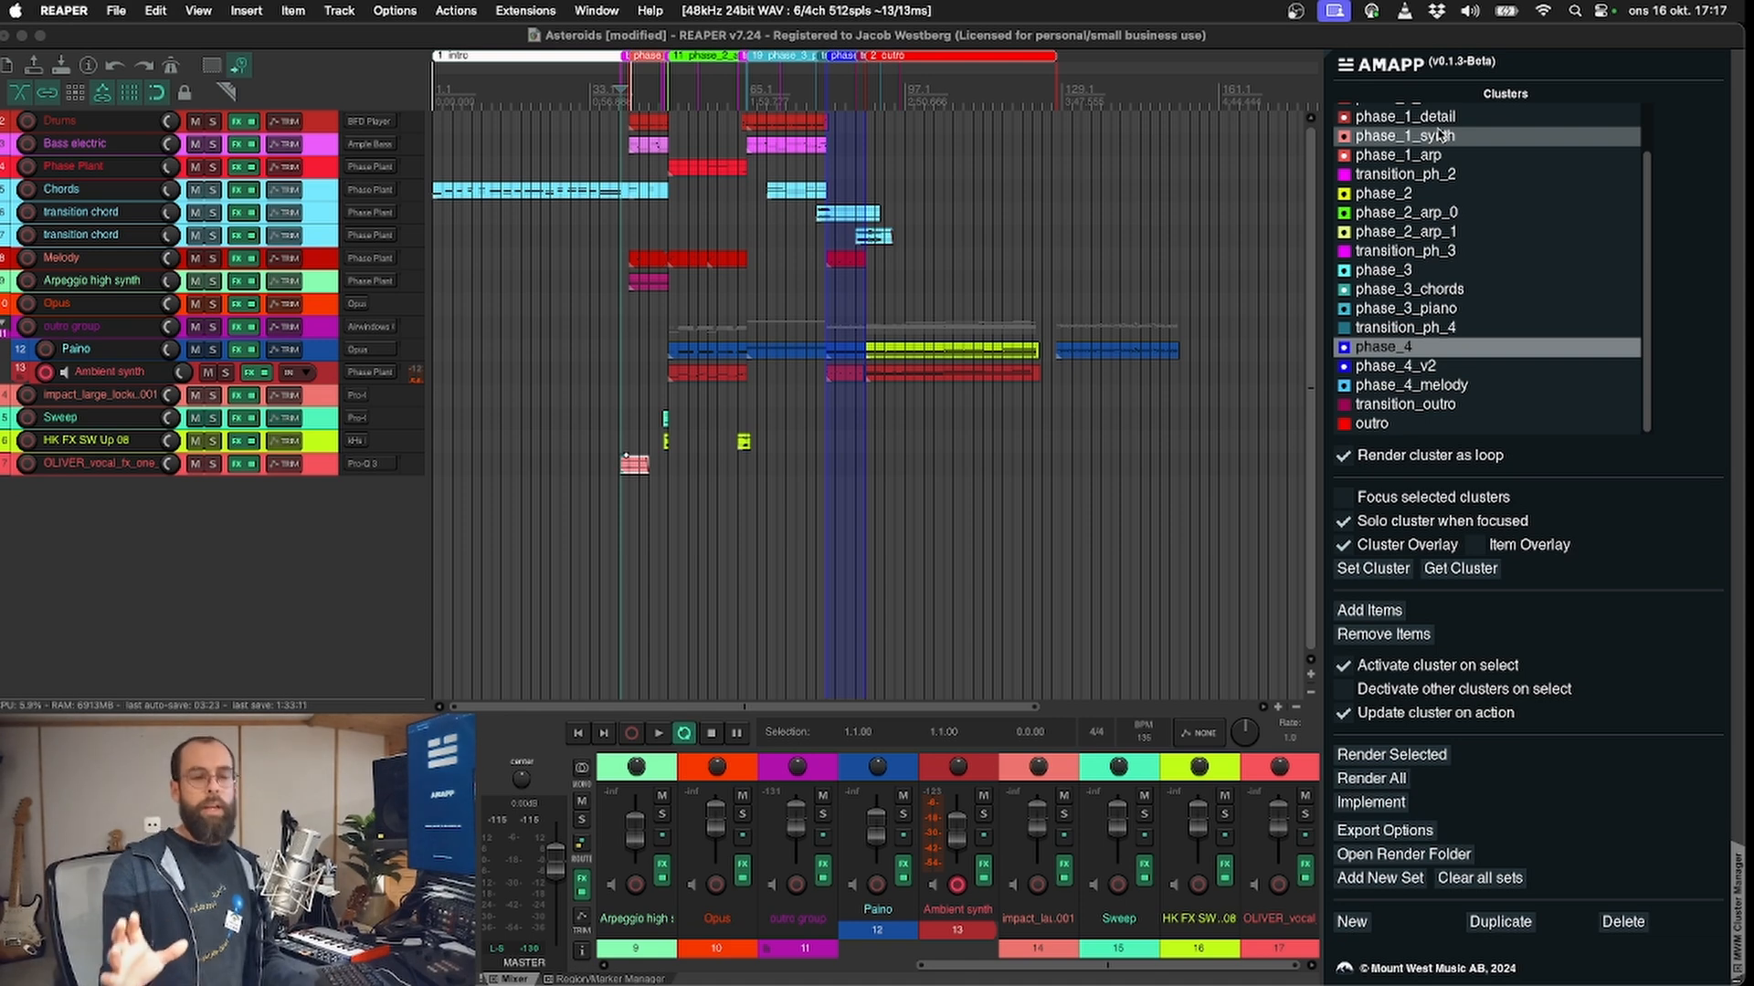
{"action": "key", "text": "Down"}
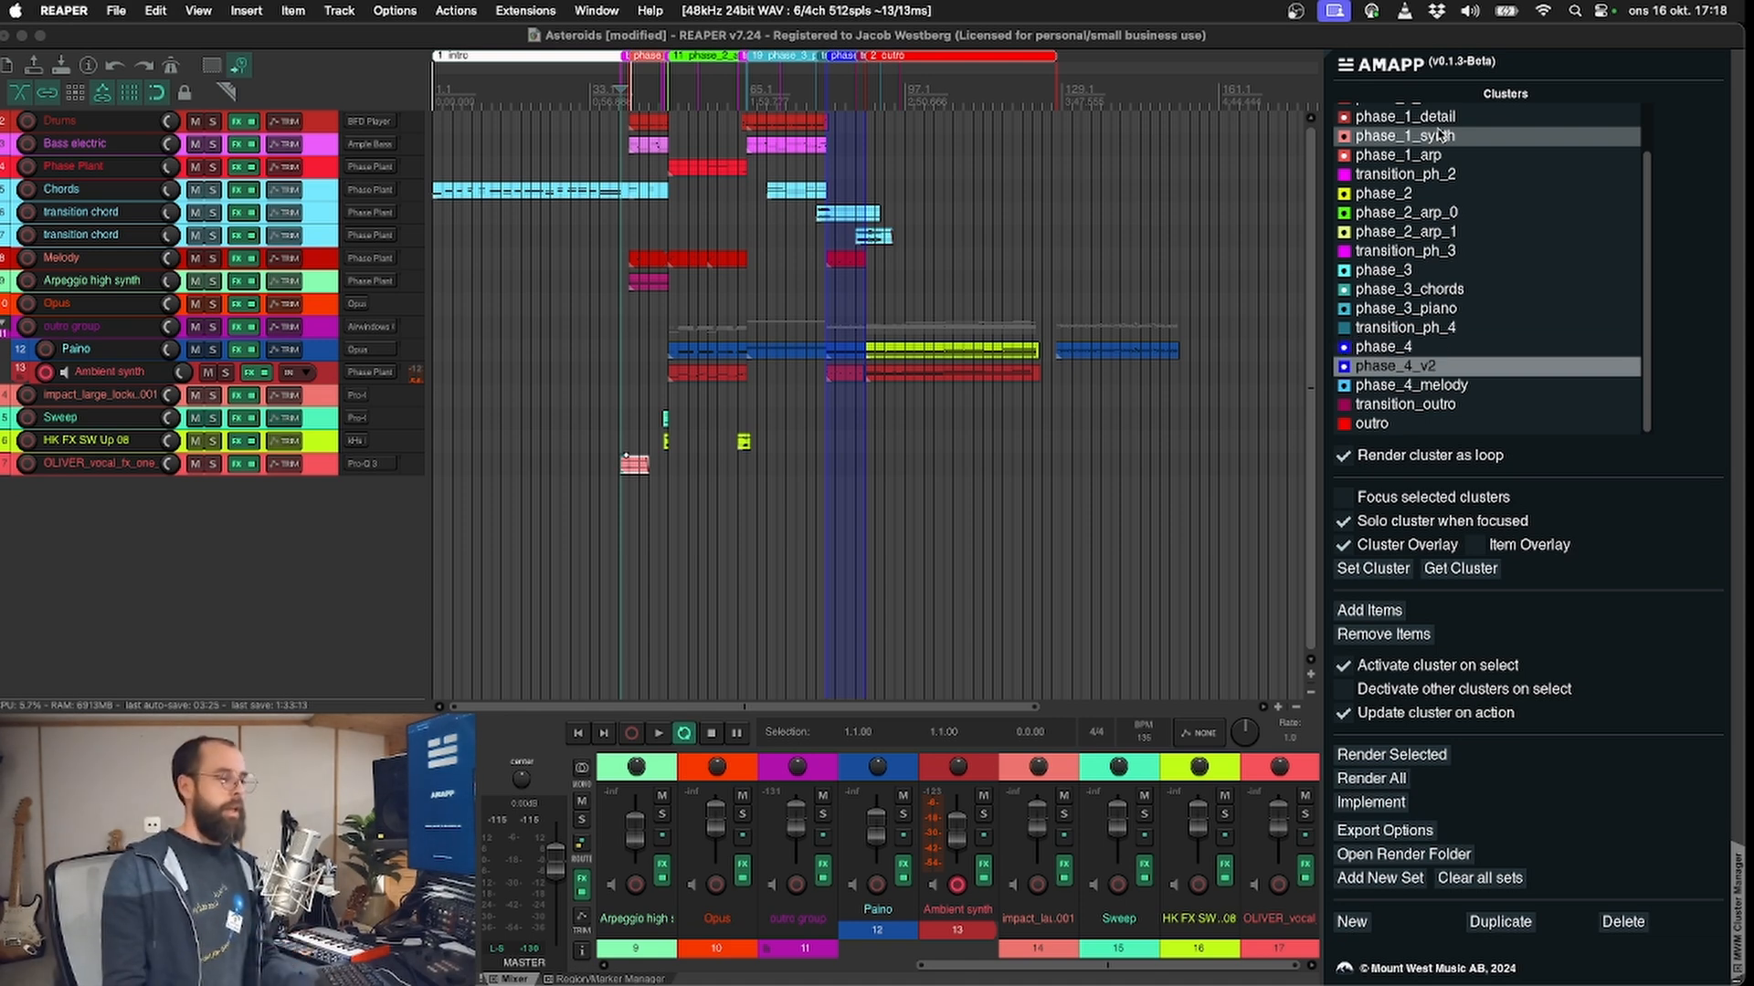